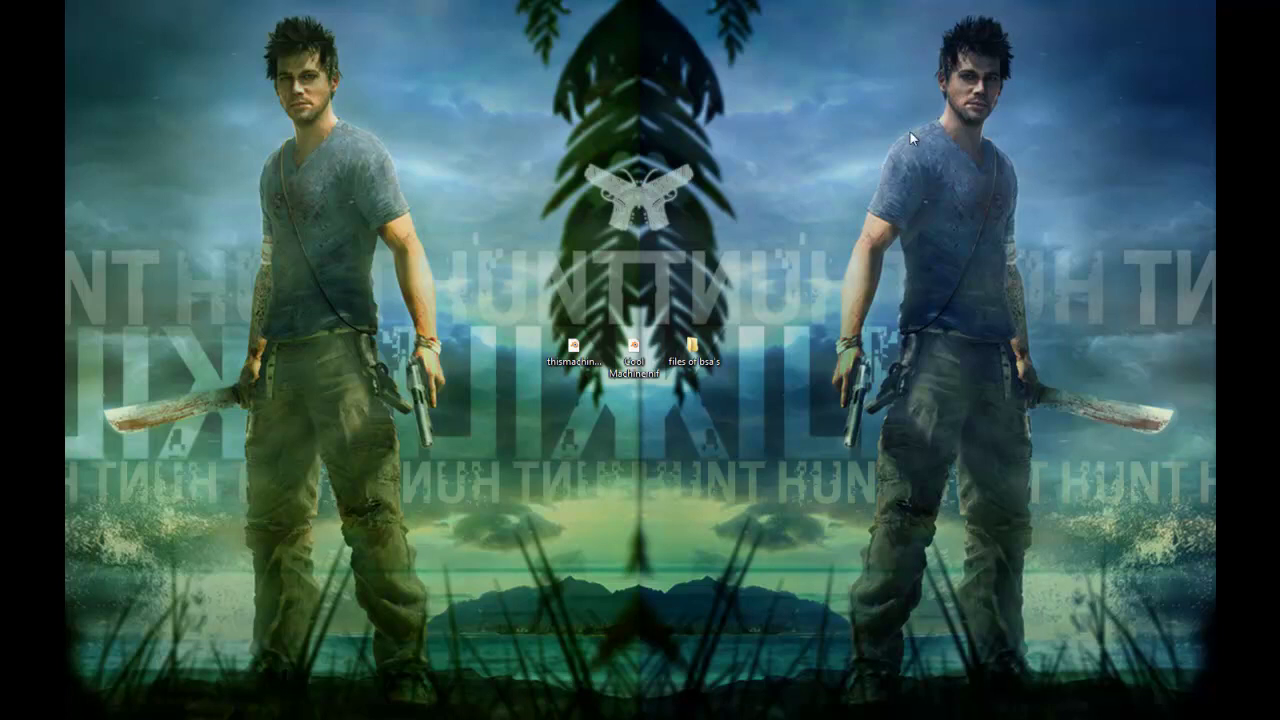
Step: Open the thismachine.nif file from the desktop in NifSkope
{"action": "left_click_drag", "start_coordinate": [382, 130], "coordinate": [768, 234]}
{"action": "left_click", "coordinate": [620, 350]}
{"action": "left_click", "coordinate": [553, 347]}
{"action": "right_click", "coordinate": [553, 350]}
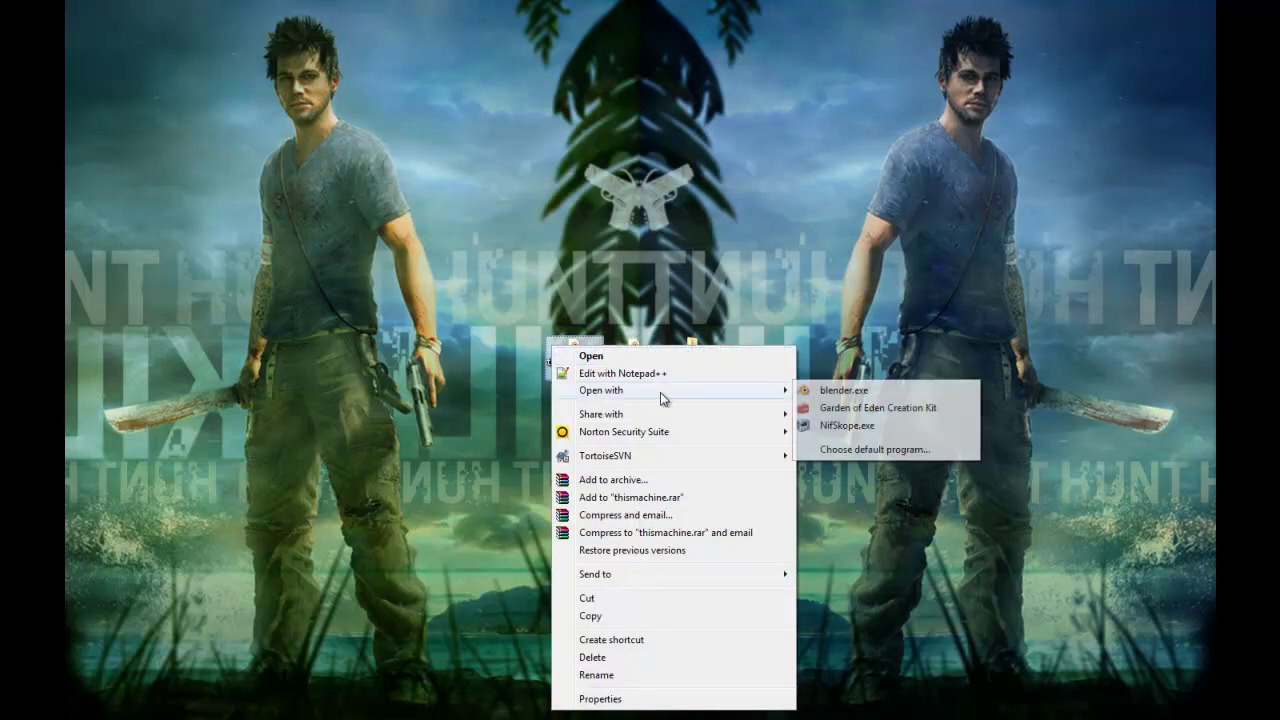
{"action": "mouse_move", "coordinate": [778, 392]}
{"action": "left_click", "coordinate": [845, 426]}
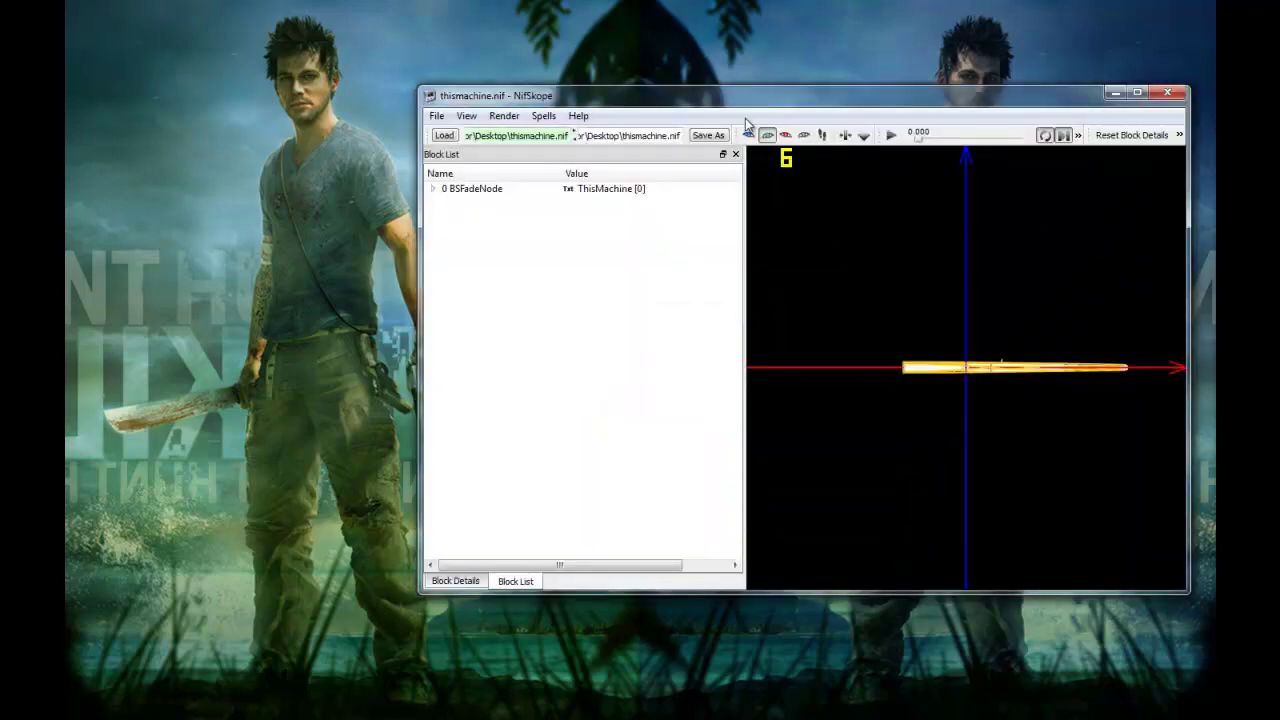
Step: Move the thismachine.nif window aside and reduce its height to uncover the desktop files
{"action": "left_click", "coordinate": [580, 117]}
{"action": "left_click", "coordinate": [515, 82]}
{"action": "left_click_drag", "start_coordinate": [513, 87], "coordinate": [137, 19]}
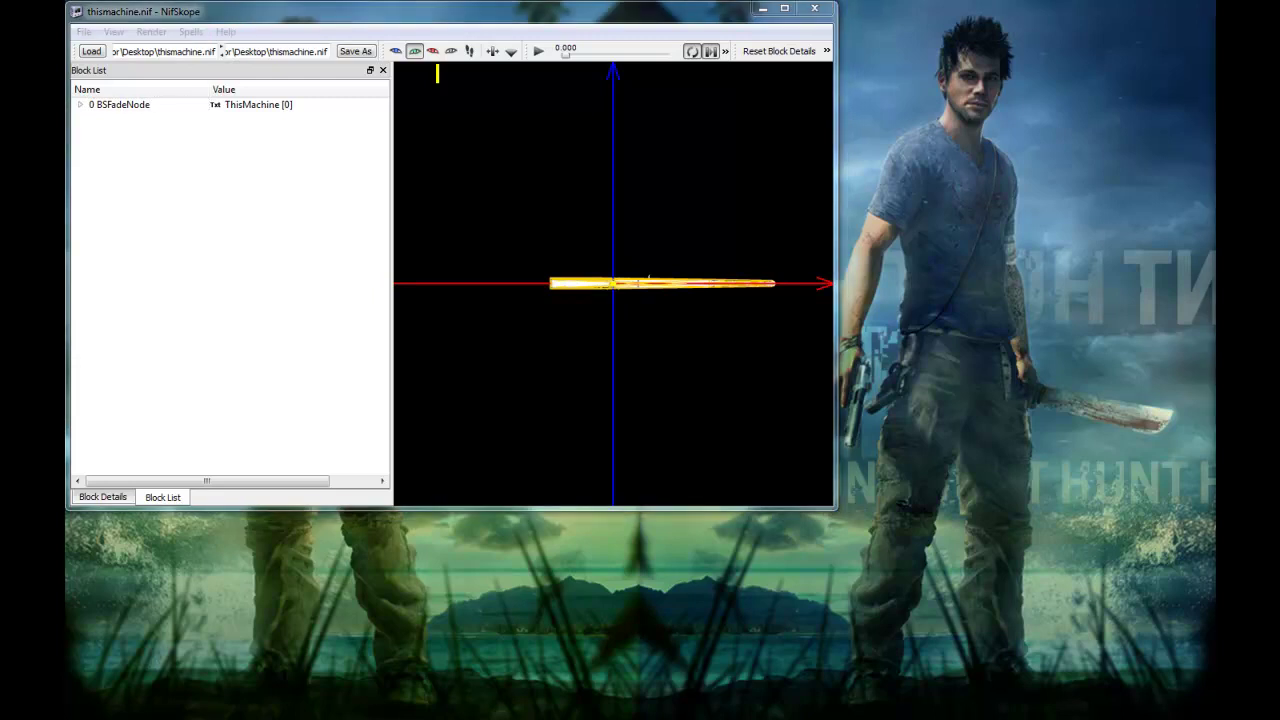
{"action": "left_click_drag", "start_coordinate": [740, 386], "coordinate": [742, 306]}
Step: Open Cool Machine.nif from the desktop in a second NifSkope window and shift that window aside
{"action": "right_click", "coordinate": [622, 356]}
{"action": "mouse_move", "coordinate": [675, 409]}
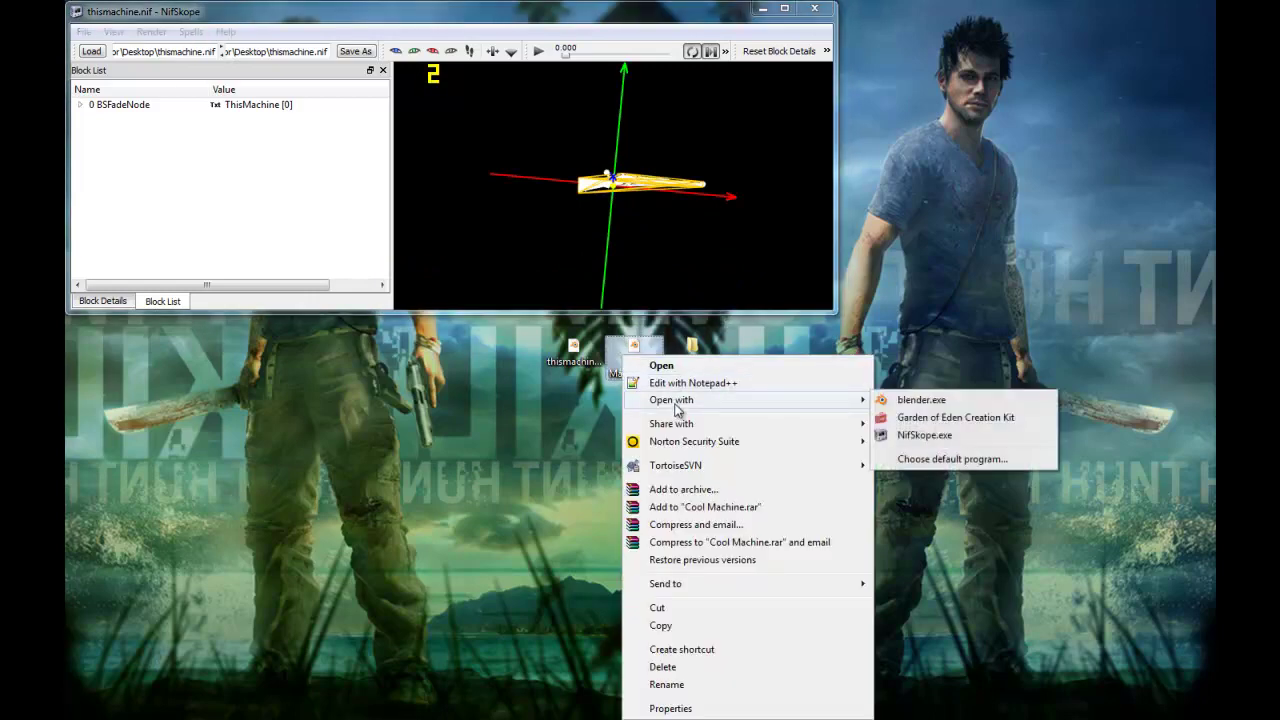
{"action": "left_click", "coordinate": [912, 435]}
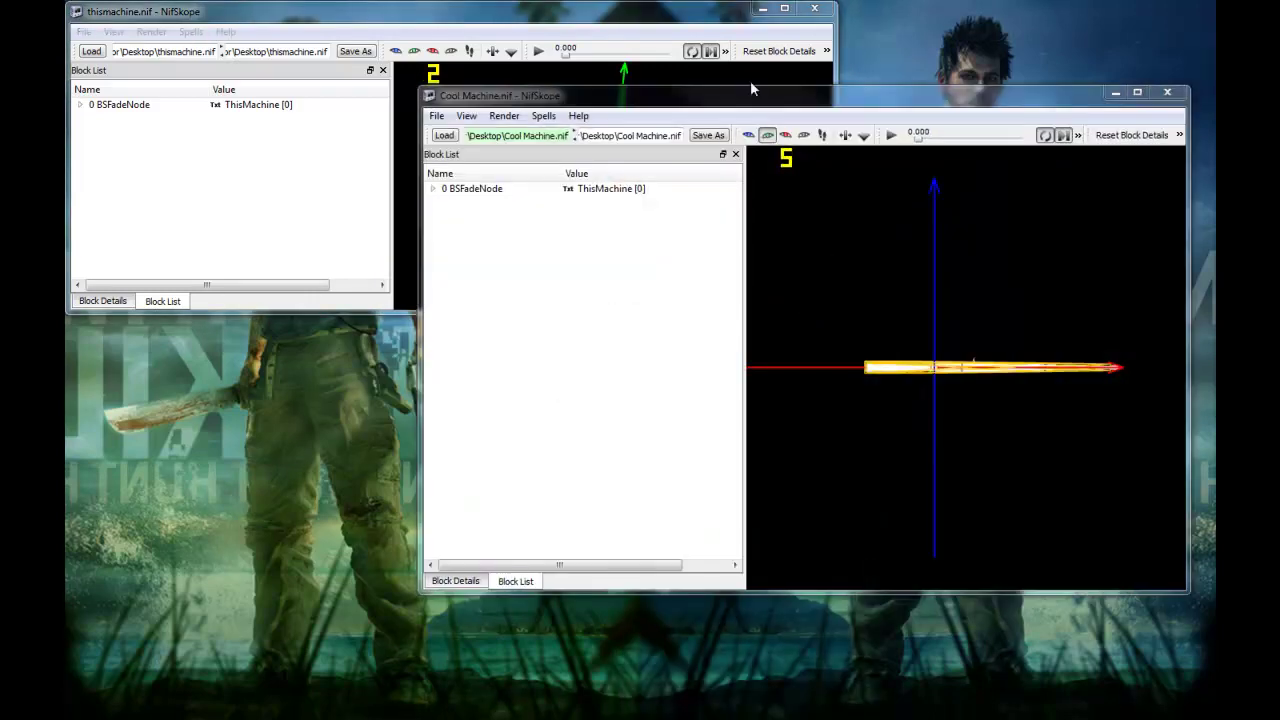
{"action": "left_click_drag", "start_coordinate": [752, 89], "coordinate": [780, 89]}
Step: Enlarge the thismachine.nif window vertically and examine the original rifle model up close
{"action": "left_click", "coordinate": [401, 272]}
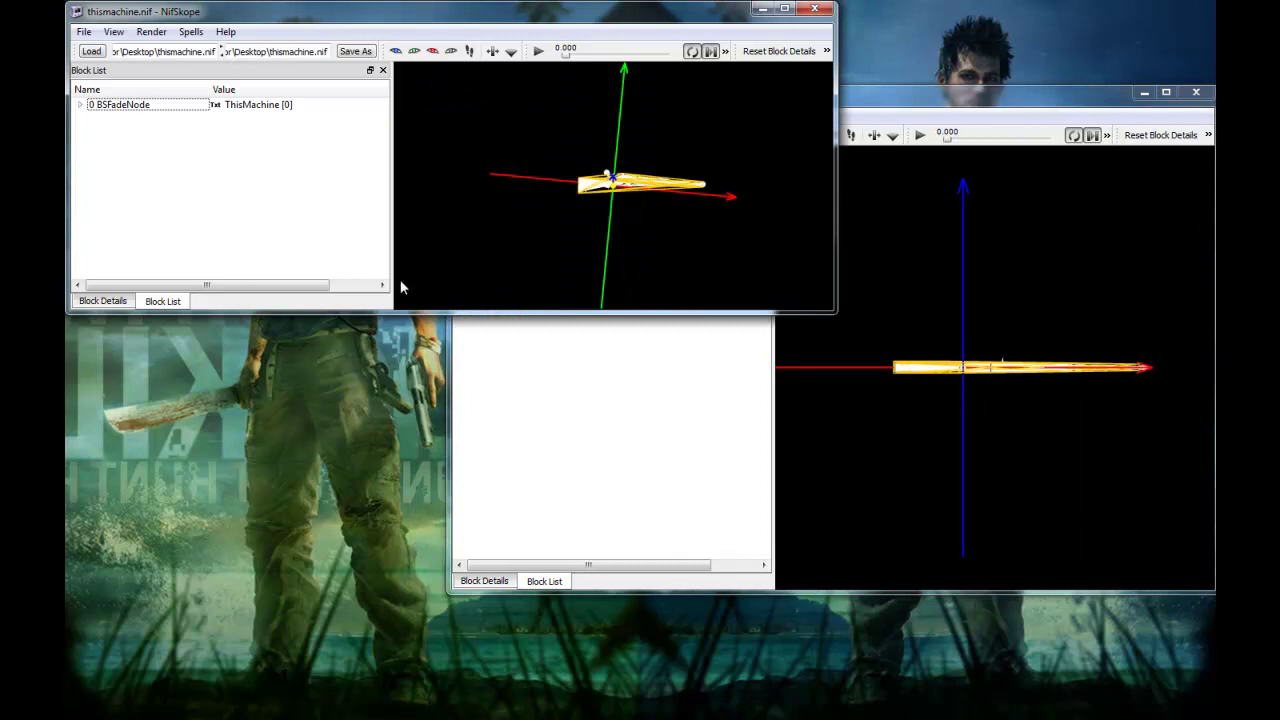
{"action": "left_click_drag", "start_coordinate": [465, 310], "coordinate": [515, 476]}
{"action": "mouse_move", "coordinate": [742, 275]}
{"action": "left_mouse_down"}
{"action": "mouse_move", "coordinate": [752, 315]}
{"action": "mouse_move", "coordinate": [752, 273]}
{"action": "left_mouse_up"}
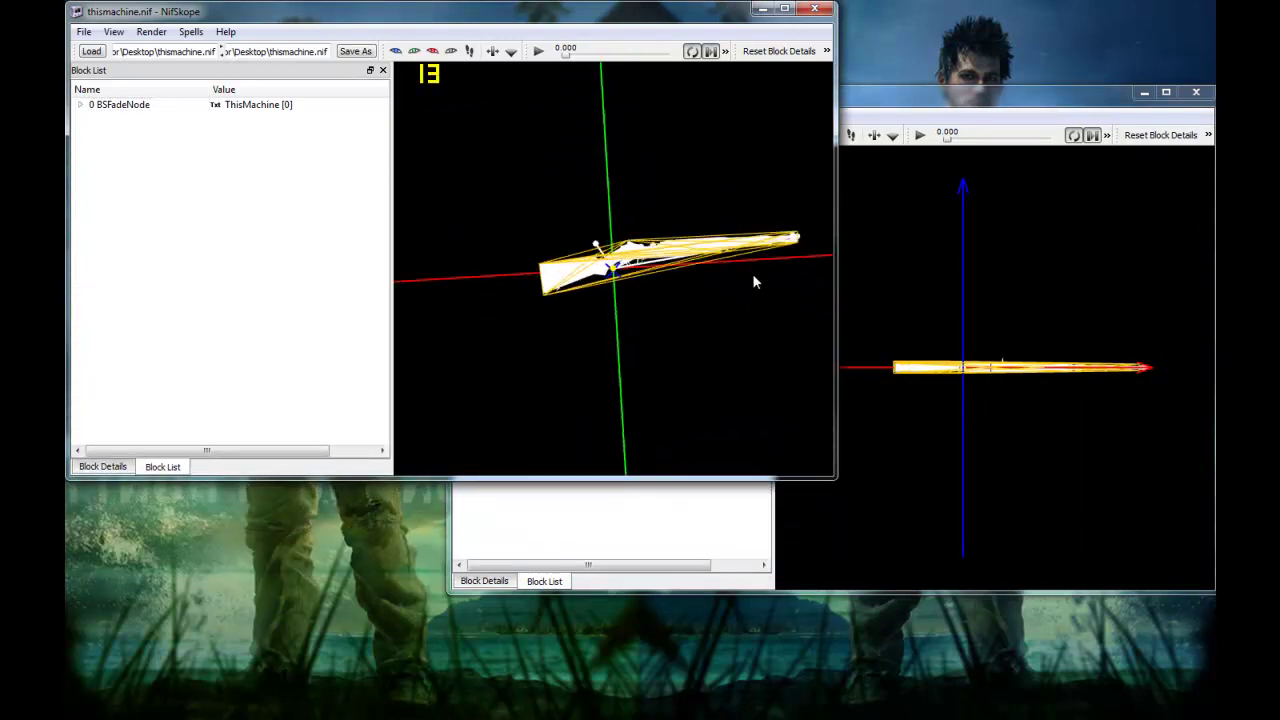
{"action": "scroll", "coordinate": [632, 222], "scroll_direction": "up", "scroll_amount": 5}
{"action": "left_click_drag", "start_coordinate": [631, 221], "coordinate": [648, 228]}
Step: Examine the rifle and its scope in Cool Machine.nif and identify the mesh block of the scope
{"action": "left_click_drag", "start_coordinate": [976, 346], "coordinate": [965, 483]}
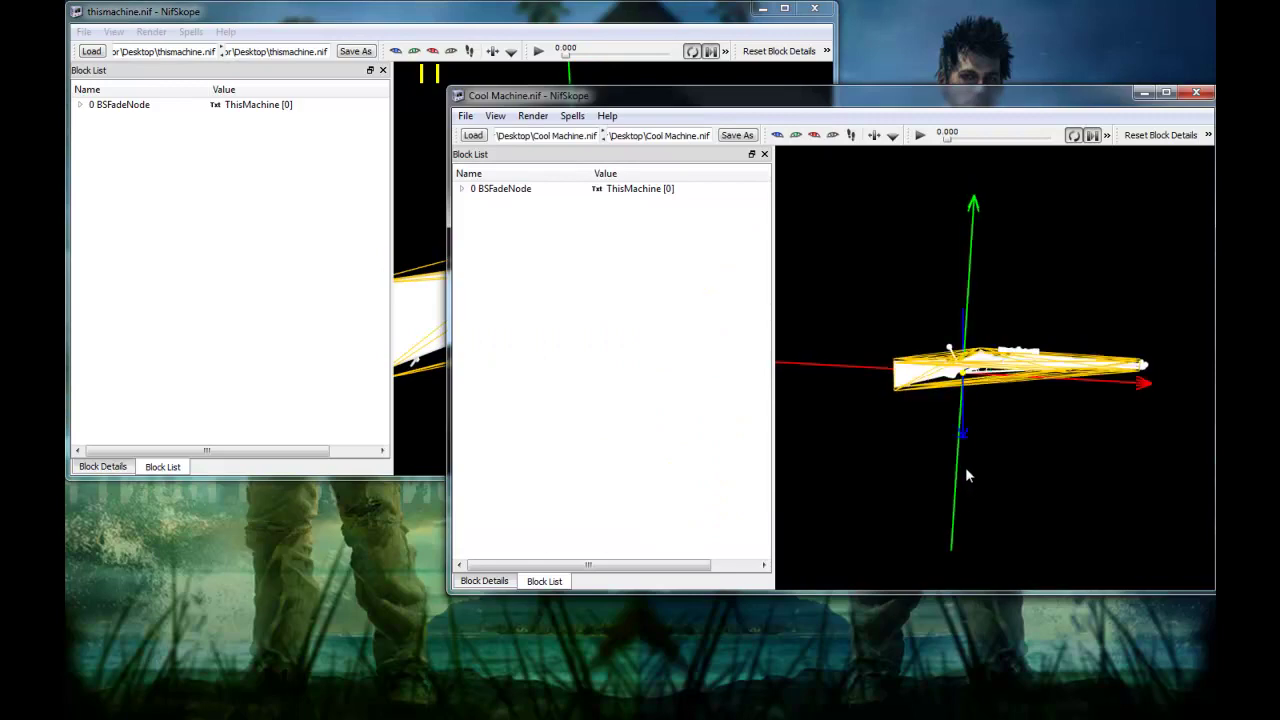
{"action": "scroll", "coordinate": [1056, 409], "scroll_direction": "up", "scroll_amount": 5}
{"action": "left_click_drag", "start_coordinate": [1053, 358], "coordinate": [1057, 317]}
{"action": "middle_click_drag", "start_coordinate": [1046, 323], "coordinate": [1075, 360]}
{"action": "scroll", "coordinate": [1014, 333], "scroll_direction": "up", "scroll_amount": 2}
{"action": "scroll", "coordinate": [1075, 364], "scroll_direction": "up", "scroll_amount": 3}
{"action": "scroll", "coordinate": [1075, 367], "scroll_direction": "down", "scroll_amount": 3}
{"action": "scroll", "coordinate": [1075, 367], "scroll_direction": "down", "scroll_amount": 1}
{"action": "left_click", "coordinate": [1088, 326]}
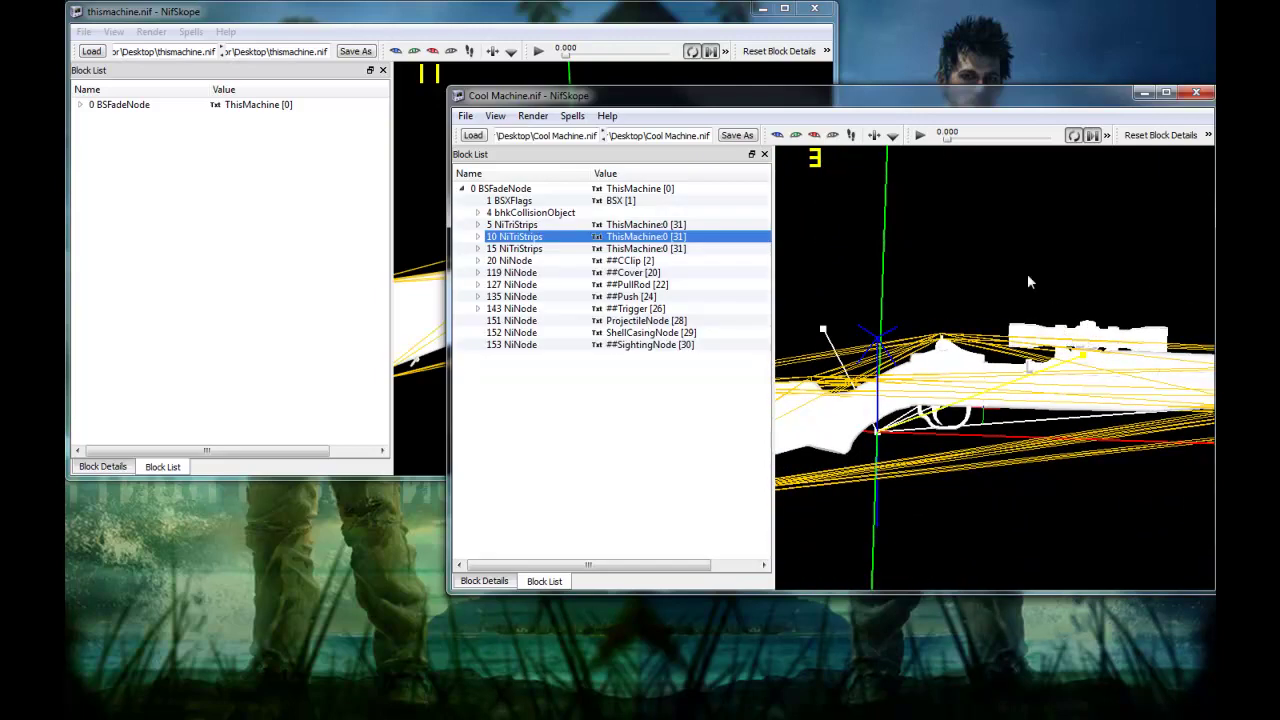
Step: Copy the NiTriStripsData block of the rifle body mesh, 5 NiTriStrips, in Cool Machine.nif
{"action": "left_click", "coordinate": [830, 437]}
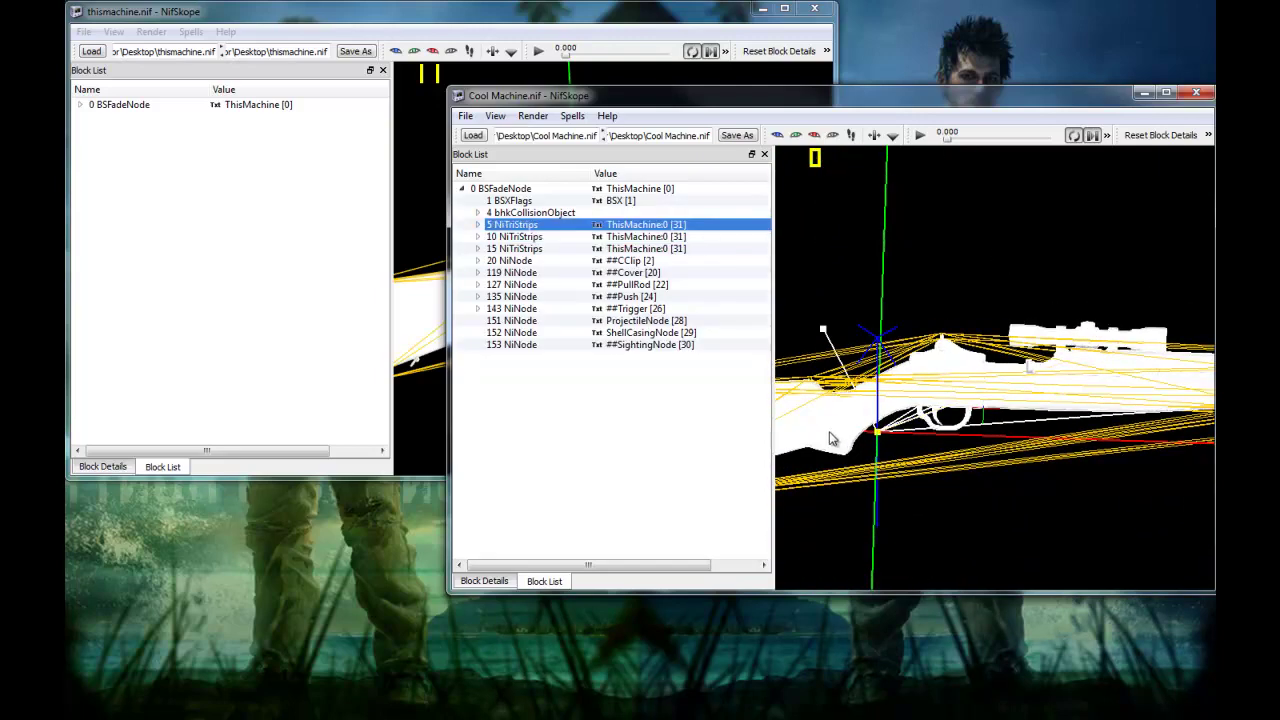
{"action": "left_click", "coordinate": [478, 225]}
{"action": "middle_click_drag", "start_coordinate": [918, 315], "coordinate": [685, 295]}
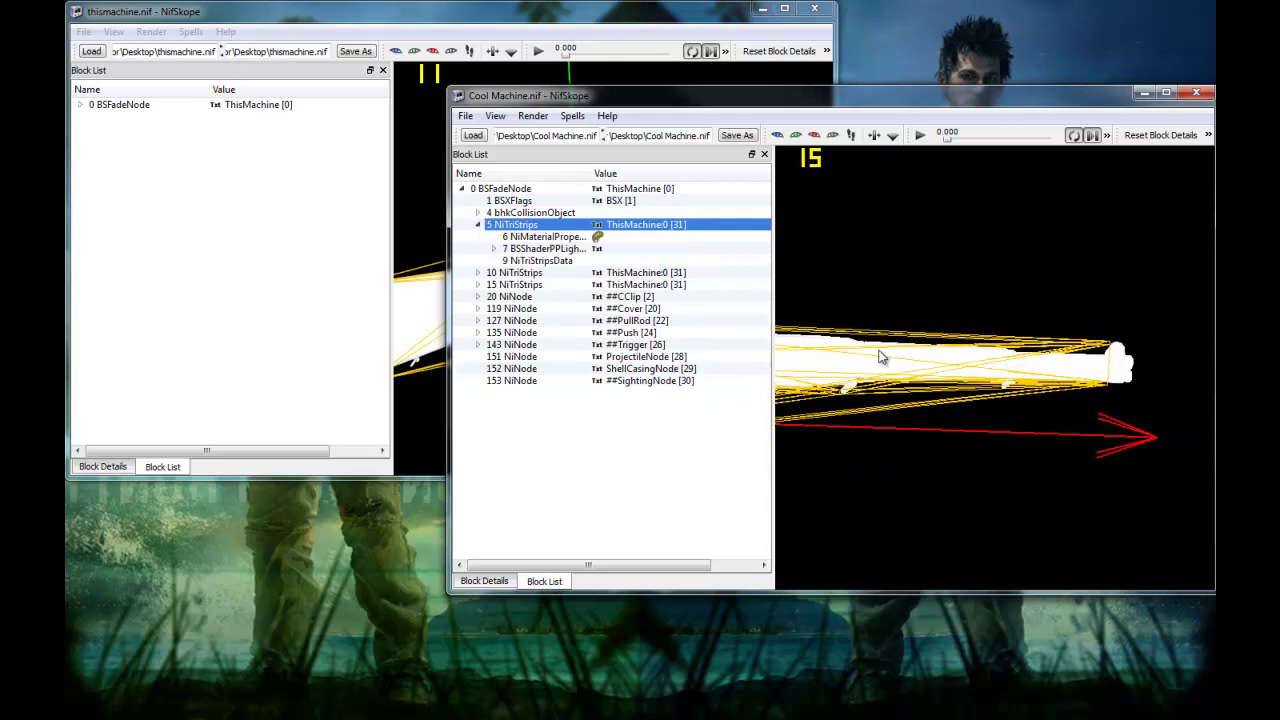
{"action": "left_click", "coordinate": [538, 262]}
{"action": "right_click", "coordinate": [538, 260]}
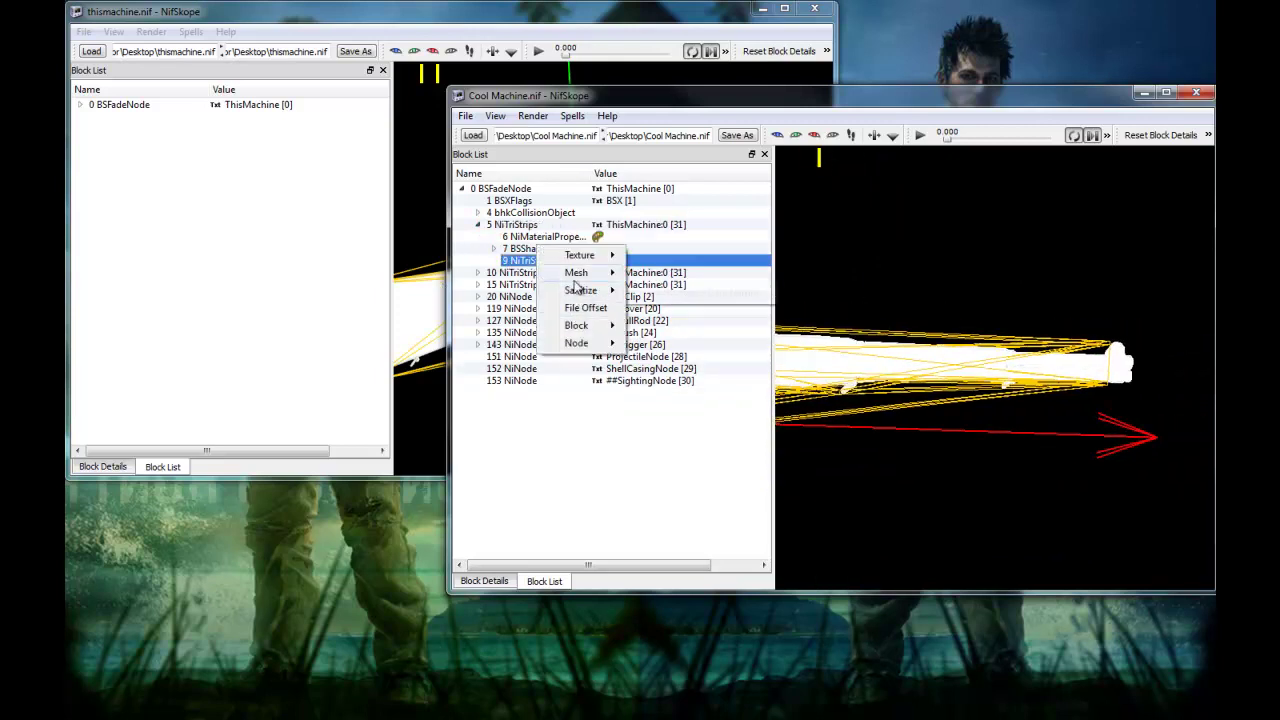
{"action": "mouse_move", "coordinate": [580, 330]}
{"action": "left_click", "coordinate": [663, 366]}
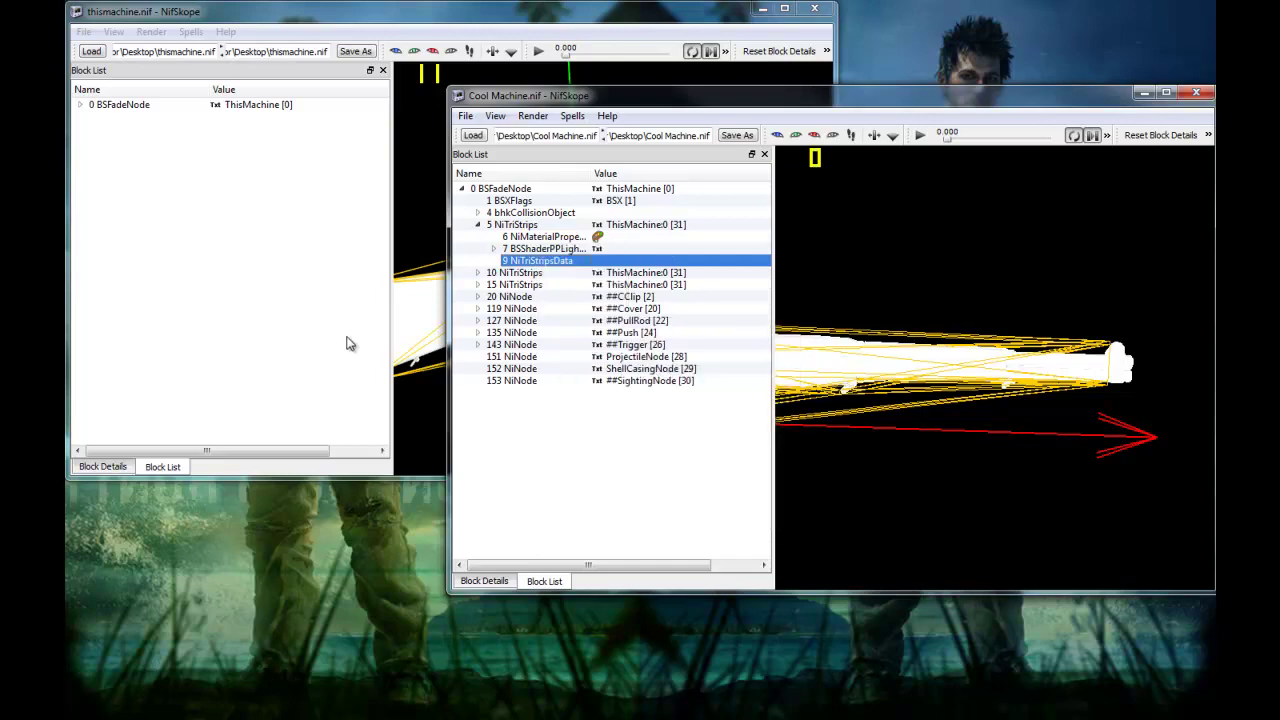
Step: Paste the copied mesh data over the 143 NiTriStripsData block of the rifle body in thismachine.nif
{"action": "left_click", "coordinate": [350, 334]}
{"action": "left_click", "coordinate": [499, 325]}
{"action": "middle_click_drag", "start_coordinate": [669, 243], "coordinate": [427, 287]}
{"action": "scroll", "coordinate": [737, 267], "scroll_direction": "up", "scroll_amount": 1}
{"action": "scroll", "coordinate": [737, 267], "scroll_direction": "up", "scroll_amount": 1}
{"action": "middle_click_drag", "start_coordinate": [738, 267], "coordinate": [717, 270]}
{"action": "left_click", "coordinate": [95, 237]}
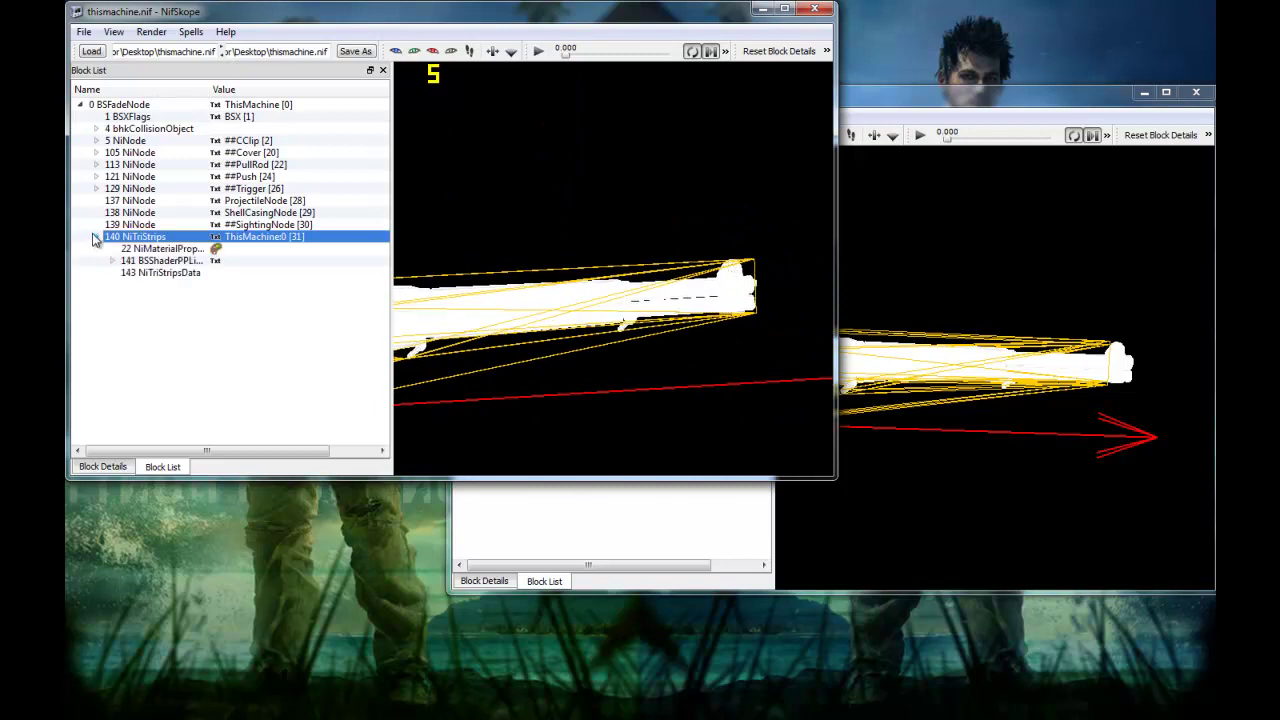
{"action": "right_click", "coordinate": [194, 273]}
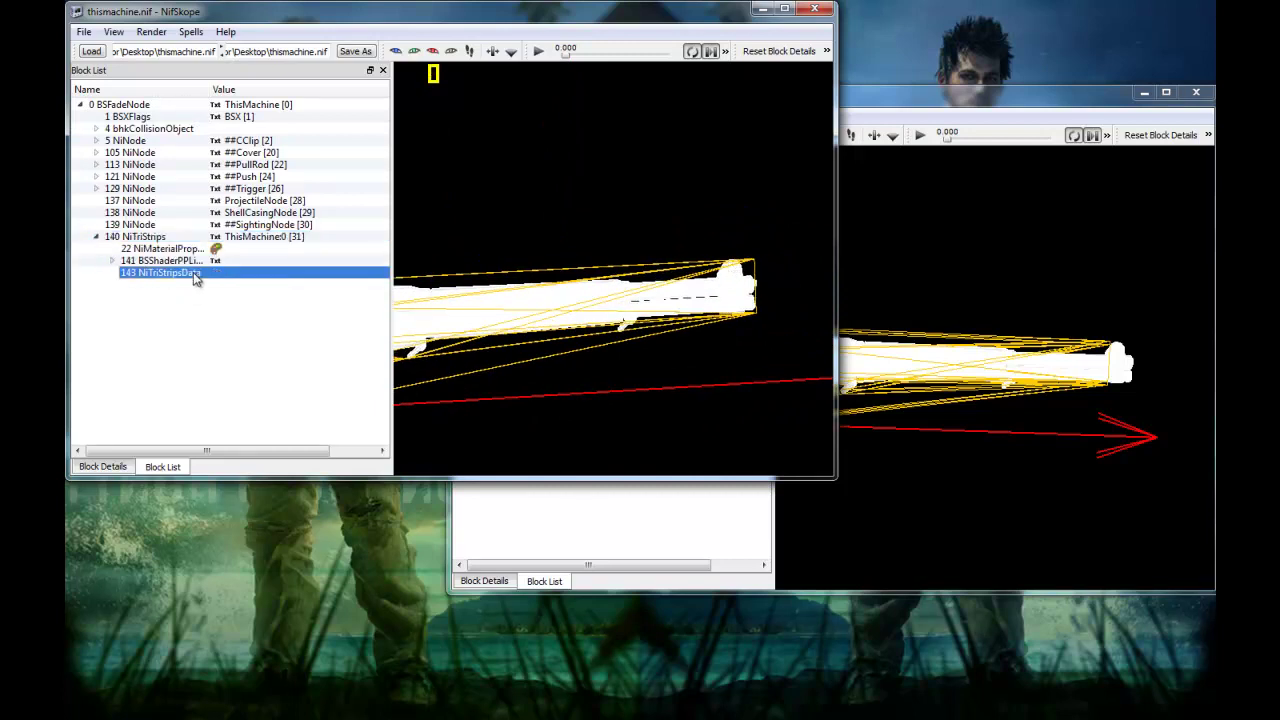
{"action": "mouse_move", "coordinate": [237, 341]}
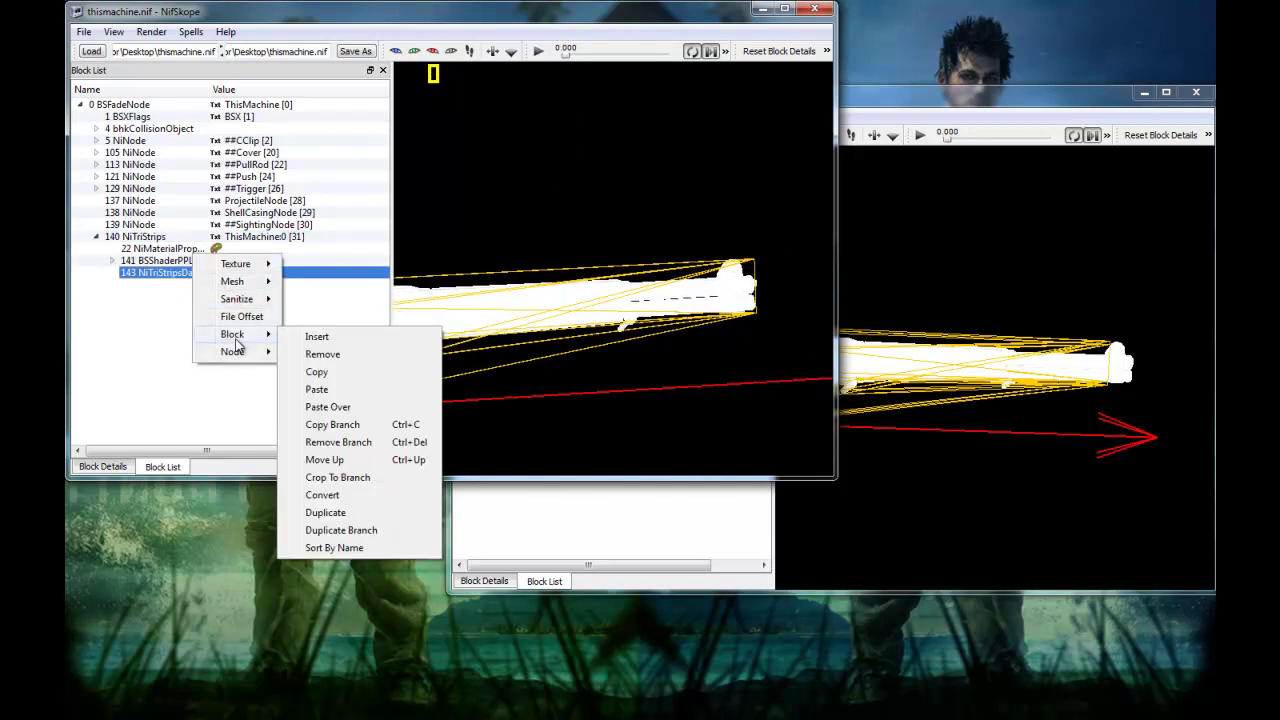
{"action": "left_click", "coordinate": [350, 407]}
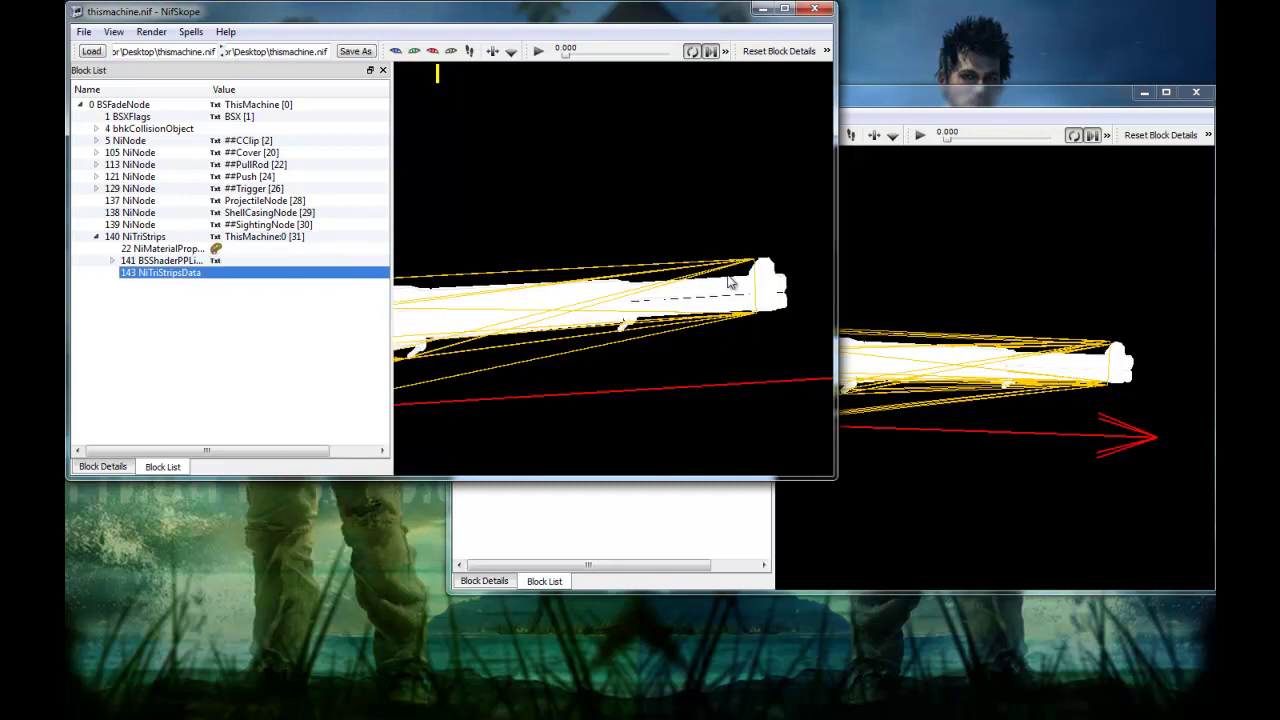
Step: Compare the barrel, rear sight and scope areas of the rifles in thismachine.nif and Cool Machine.nif
{"action": "scroll", "coordinate": [735, 282], "scroll_direction": "up", "scroll_amount": 2}
{"action": "middle_click_drag", "start_coordinate": [737, 281], "coordinate": [700, 284]}
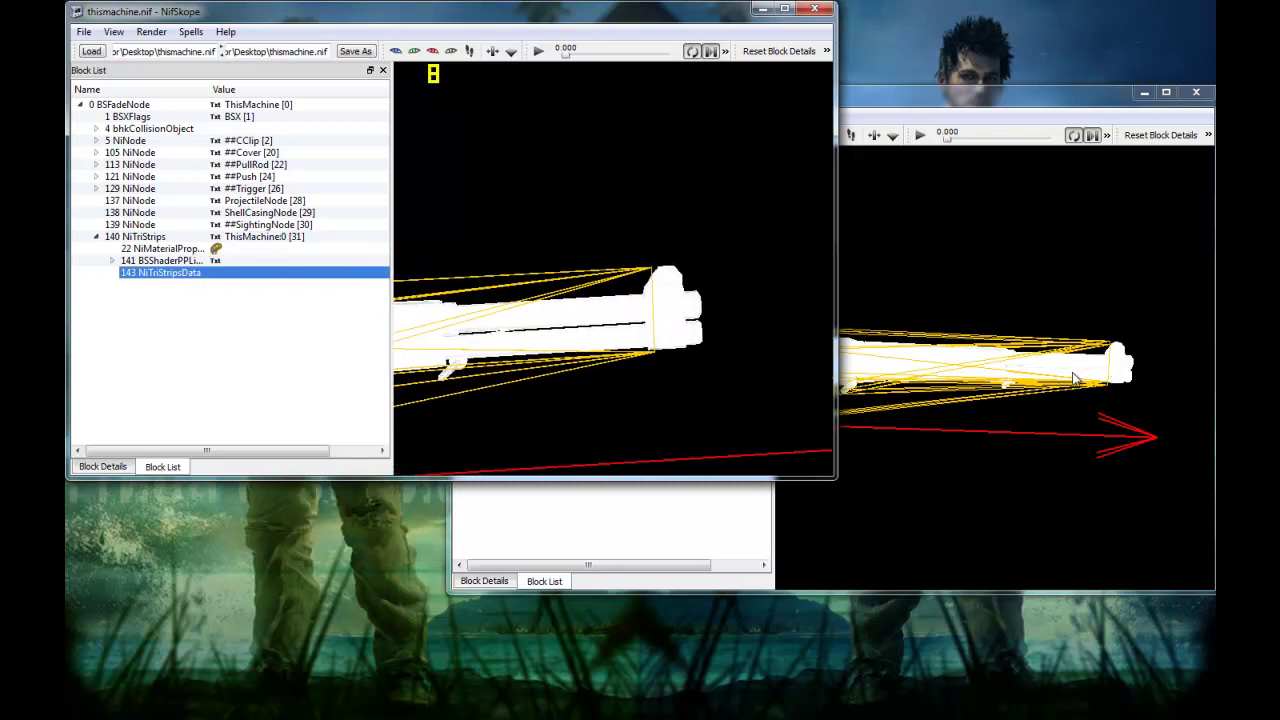
{"action": "middle_click_drag", "start_coordinate": [600, 304], "coordinate": [647, 262]}
{"action": "scroll", "coordinate": [647, 262], "scroll_direction": "up", "scroll_amount": 1}
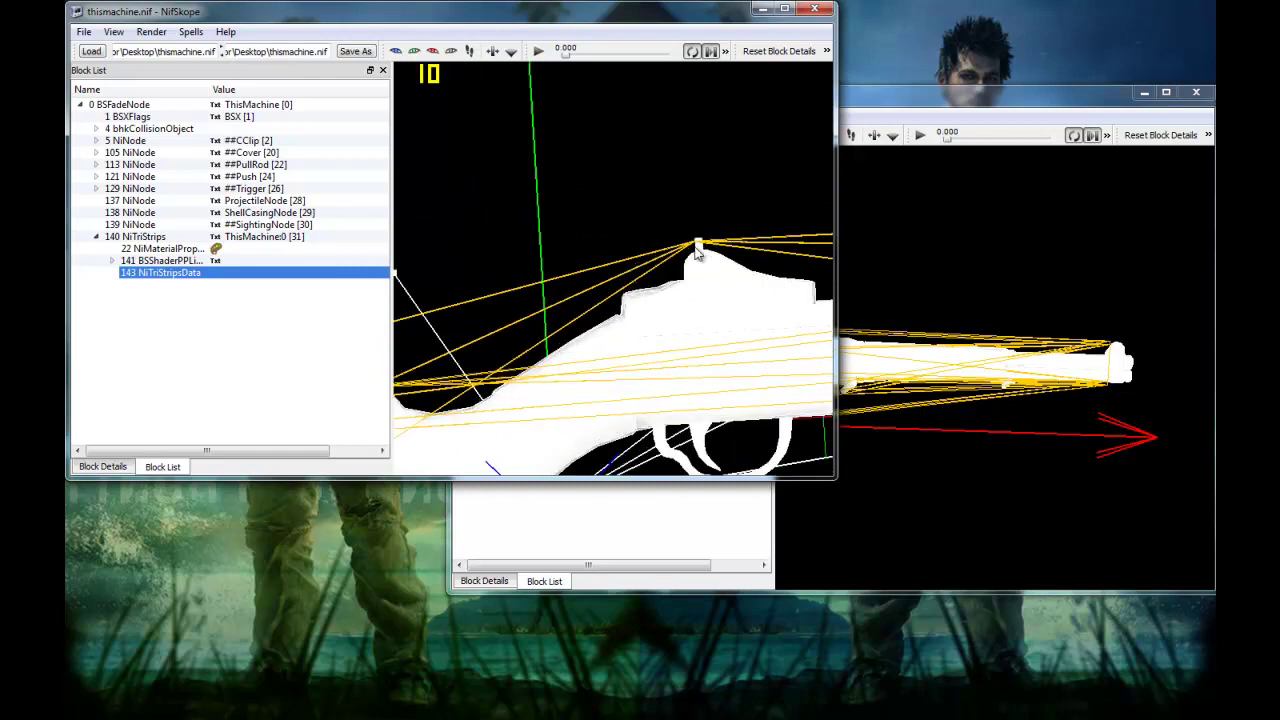
{"action": "scroll", "coordinate": [696, 248], "scroll_direction": "up", "scroll_amount": 2}
{"action": "middle_click_drag", "start_coordinate": [726, 228], "coordinate": [706, 231]}
{"action": "left_click", "coordinate": [956, 511]}
{"action": "middle_click_drag", "start_coordinate": [963, 367], "coordinate": [1123, 363]}
{"action": "scroll", "coordinate": [857, 314], "scroll_direction": "up", "scroll_amount": 3}
{"action": "middle_click_drag", "start_coordinate": [857, 314], "coordinate": [1040, 355]}
{"action": "middle_click_drag", "start_coordinate": [1110, 391], "coordinate": [1066, 318]}
{"action": "scroll", "coordinate": [950, 370], "scroll_direction": "down", "scroll_amount": 3}
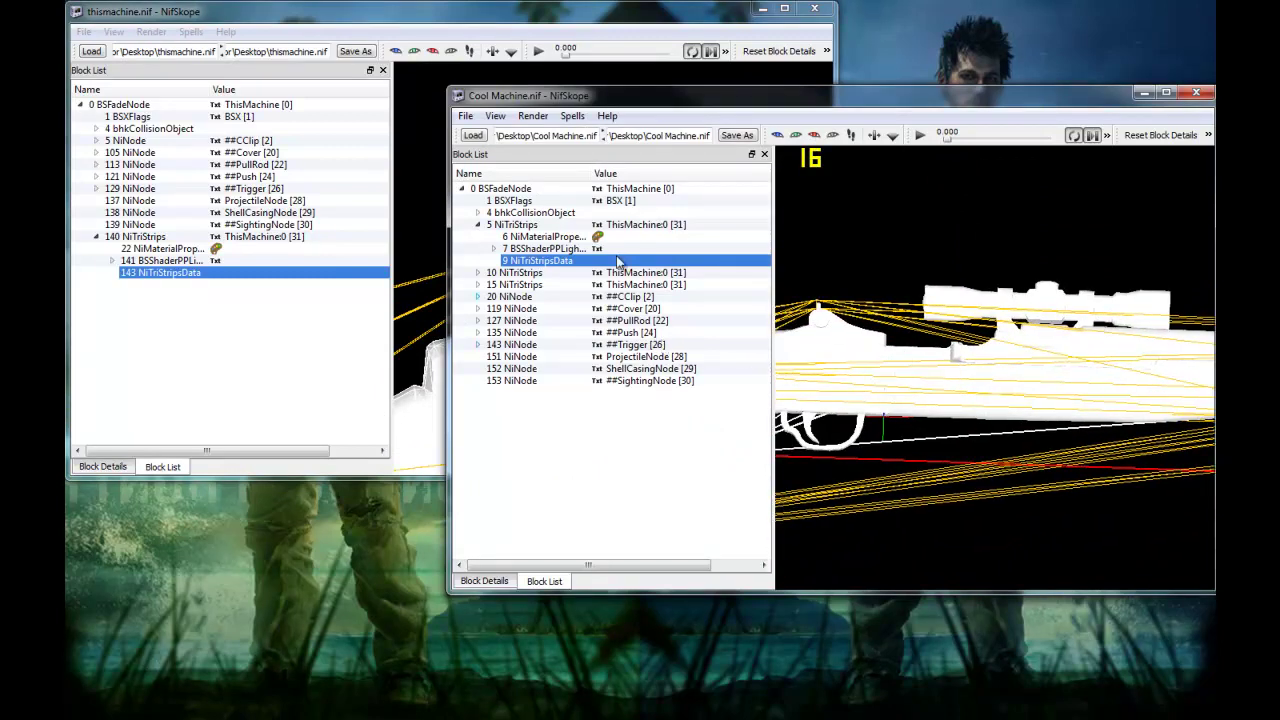
Step: Collapse the rifle body branch in Cool Machine.nif and identify which NiTriStrips blocks form the scope and its lens
{"action": "left_click", "coordinate": [477, 225]}
{"action": "left_click_drag", "start_coordinate": [936, 276], "coordinate": [1096, 164]}
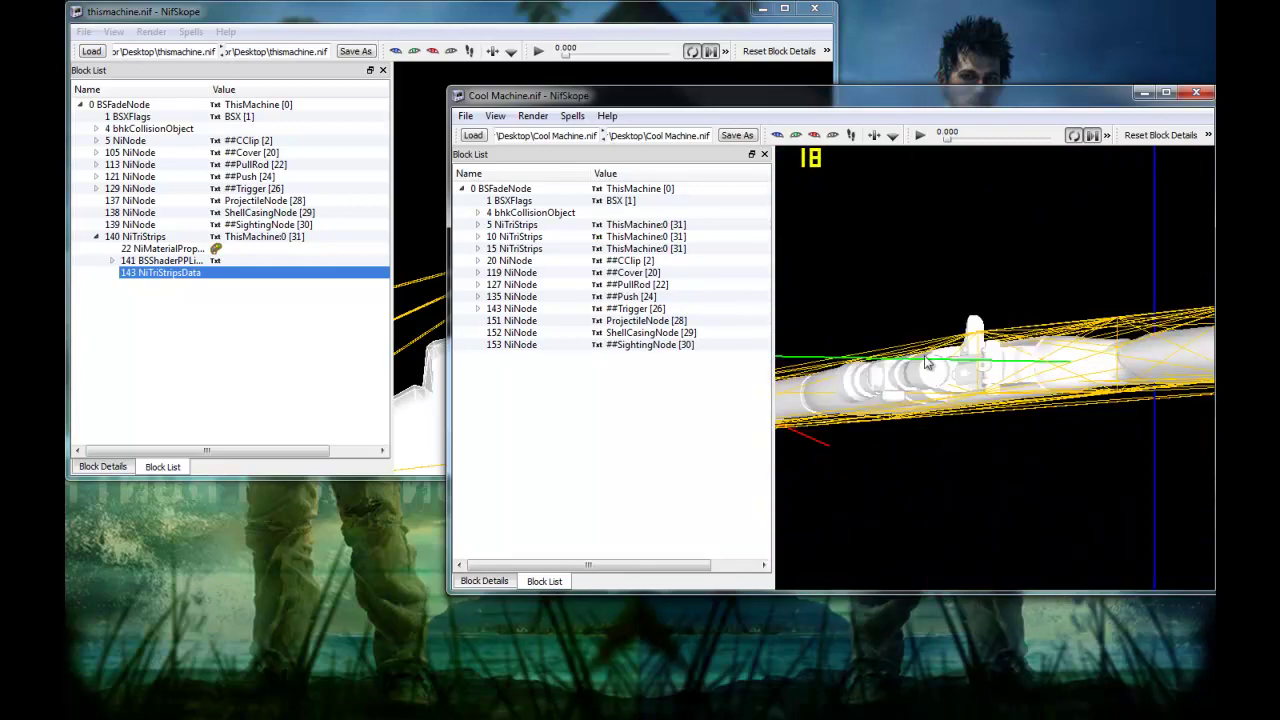
{"action": "left_click", "coordinate": [914, 372]}
{"action": "scroll", "coordinate": [900, 380], "scroll_direction": "up", "scroll_amount": 2}
{"action": "left_click", "coordinate": [906, 386]}
{"action": "left_click_drag", "start_coordinate": [999, 306], "coordinate": [798, 326]}
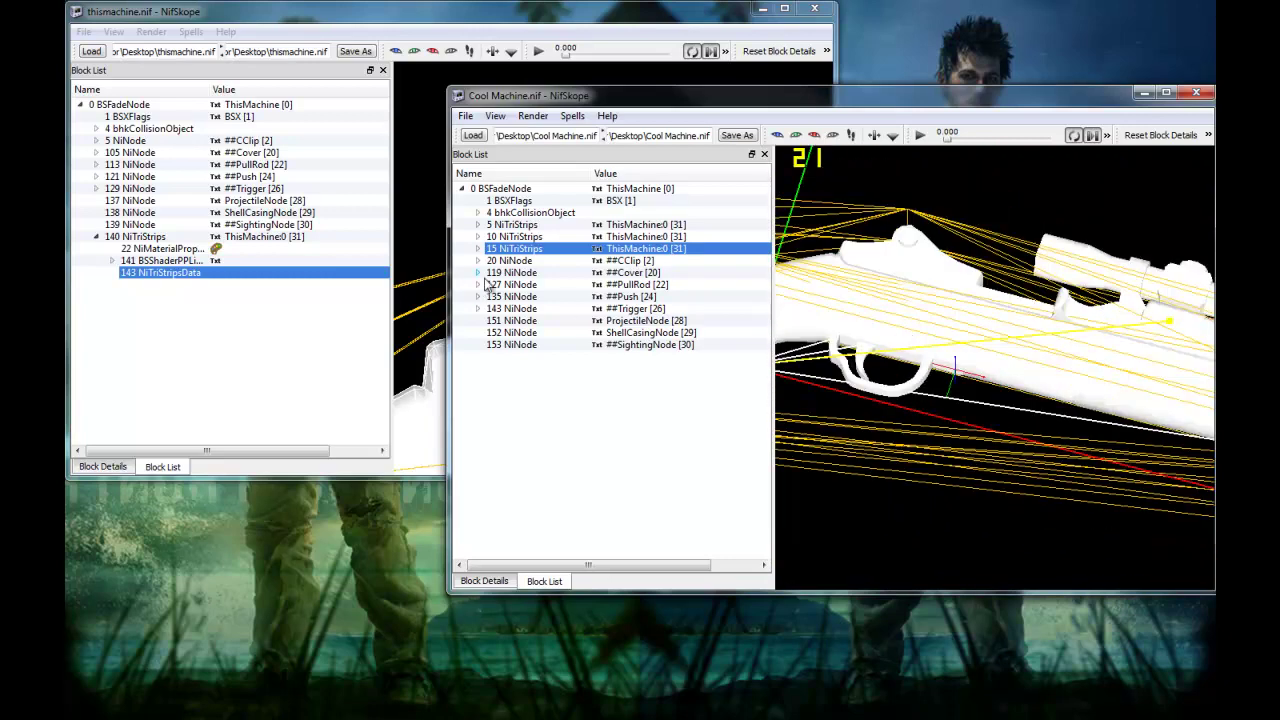
{"action": "left_click", "coordinate": [479, 249]}
{"action": "left_click", "coordinate": [482, 249]}
Step: Copy the whole 140 NiTriStrips branch of the rifle body in thismachine.nif
{"action": "left_click", "coordinate": [248, 290]}
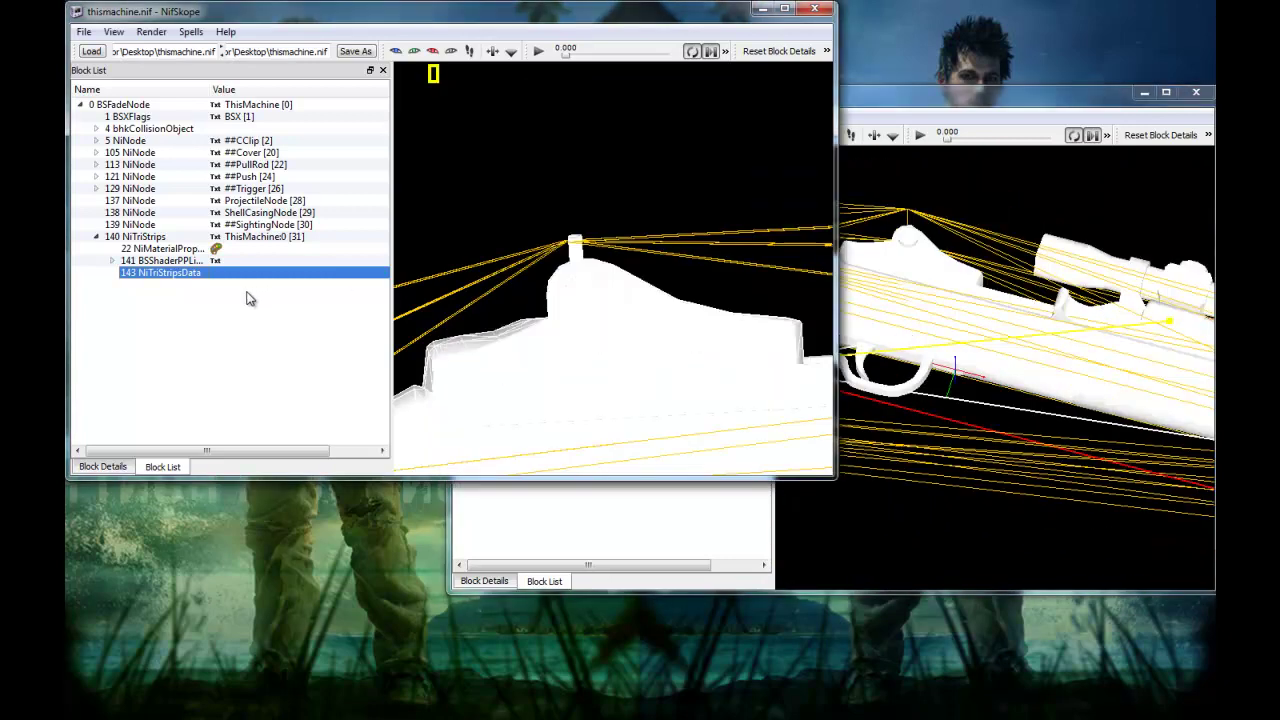
{"action": "left_click_drag", "start_coordinate": [662, 259], "coordinate": [745, 160]}
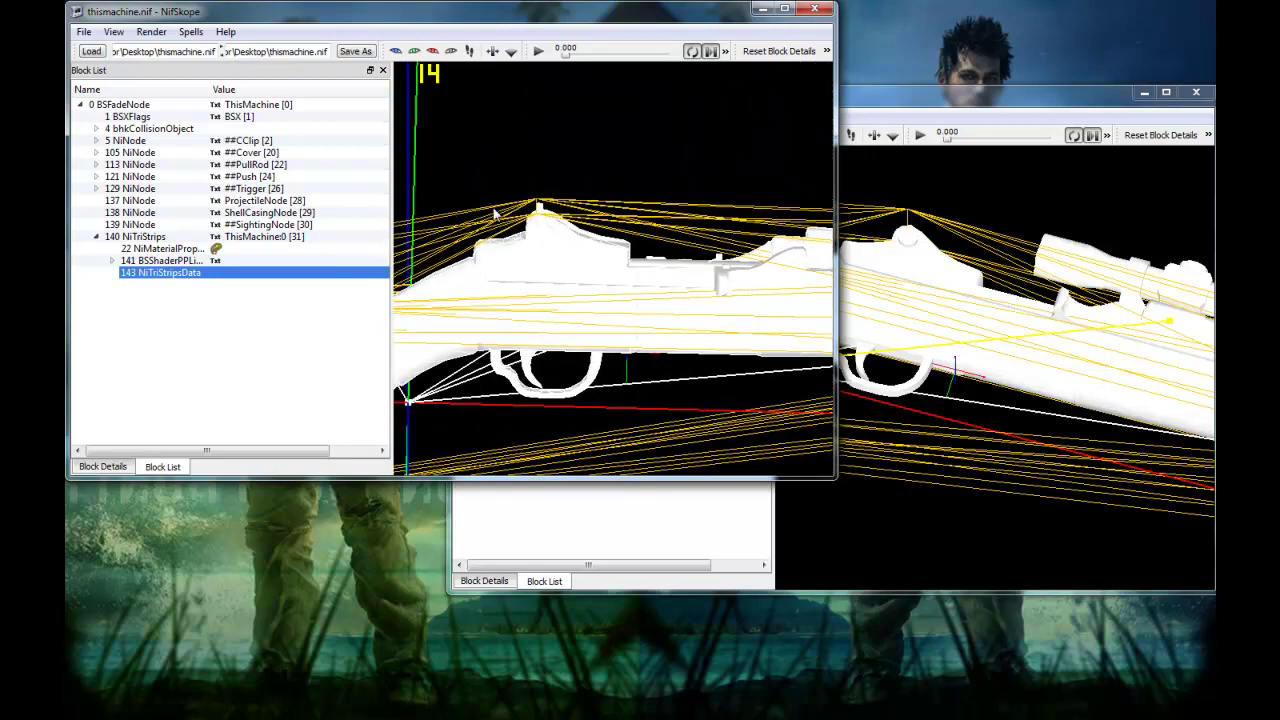
{"action": "left_click", "coordinate": [106, 250]}
{"action": "left_click", "coordinate": [90, 228]}
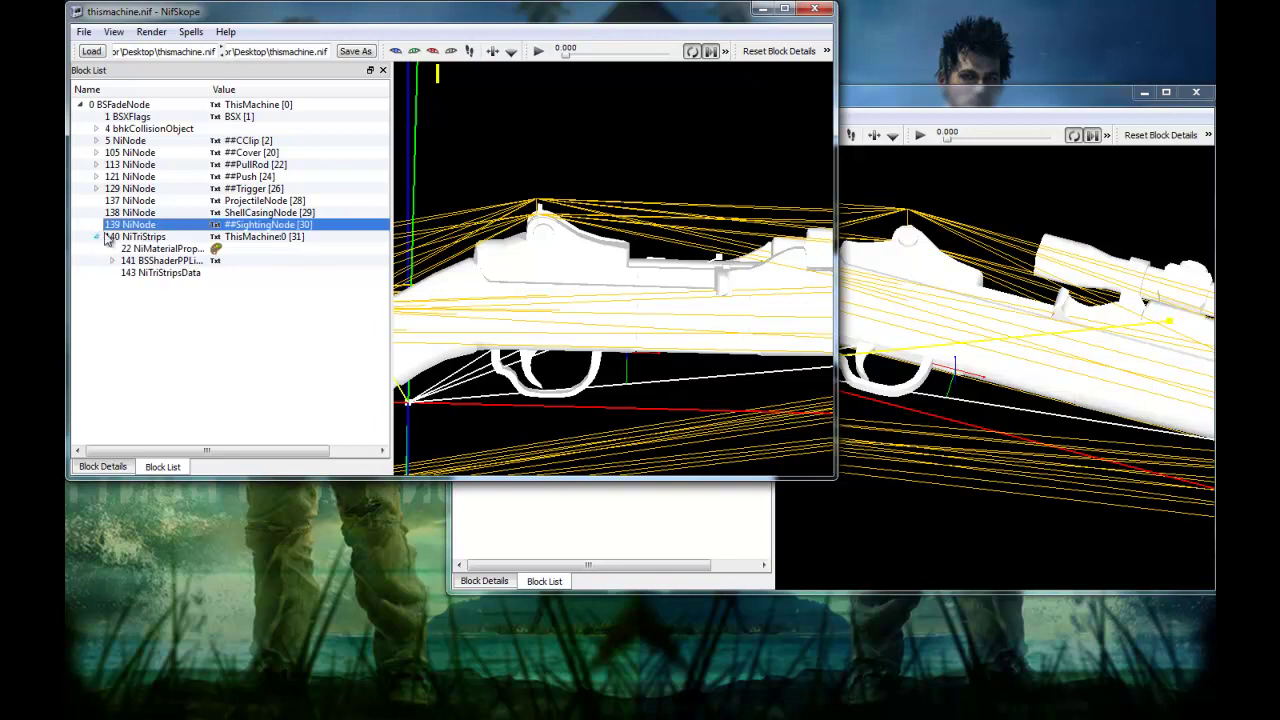
{"action": "left_click", "coordinate": [98, 237]}
{"action": "right_click", "coordinate": [115, 236]}
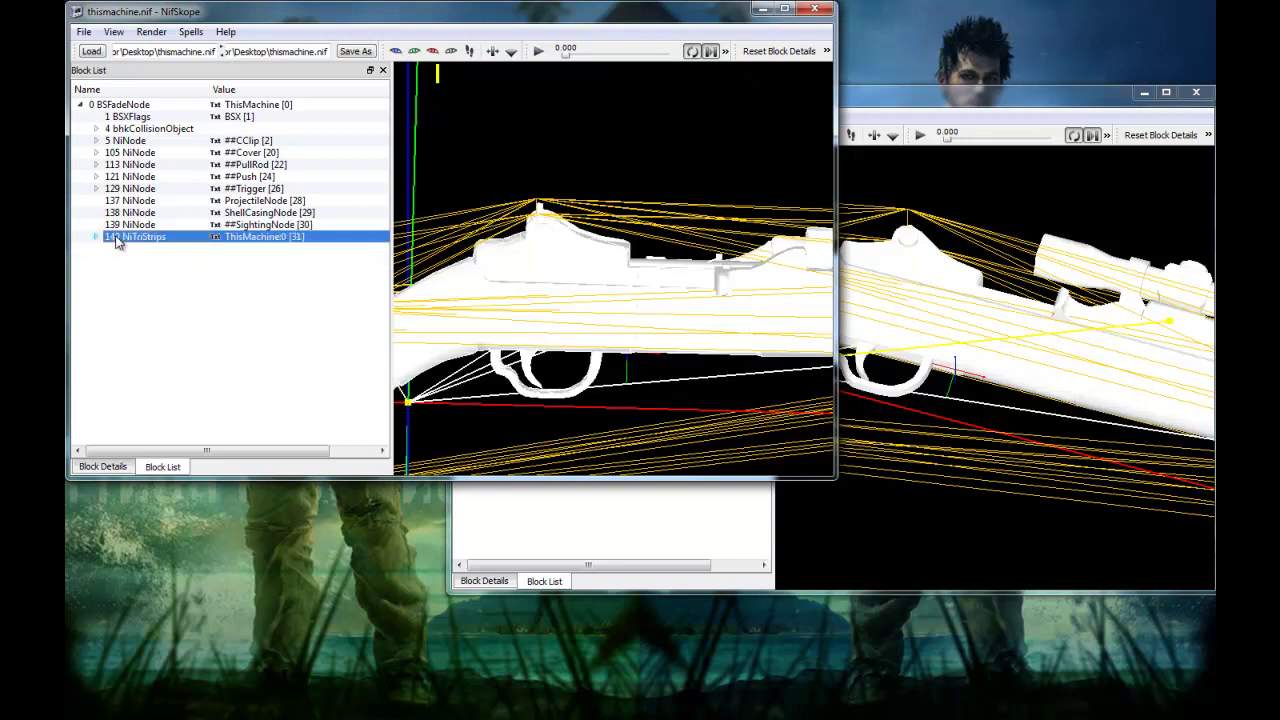
{"action": "mouse_move", "coordinate": [168, 338]}
{"action": "left_click", "coordinate": [267, 407]}
Step: Paste the copied NiTriStrips branch twice onto the root BSFadeNode of thismachine.nif
{"action": "right_click", "coordinate": [229, 106]}
{"action": "mouse_move", "coordinate": [282, 135]}
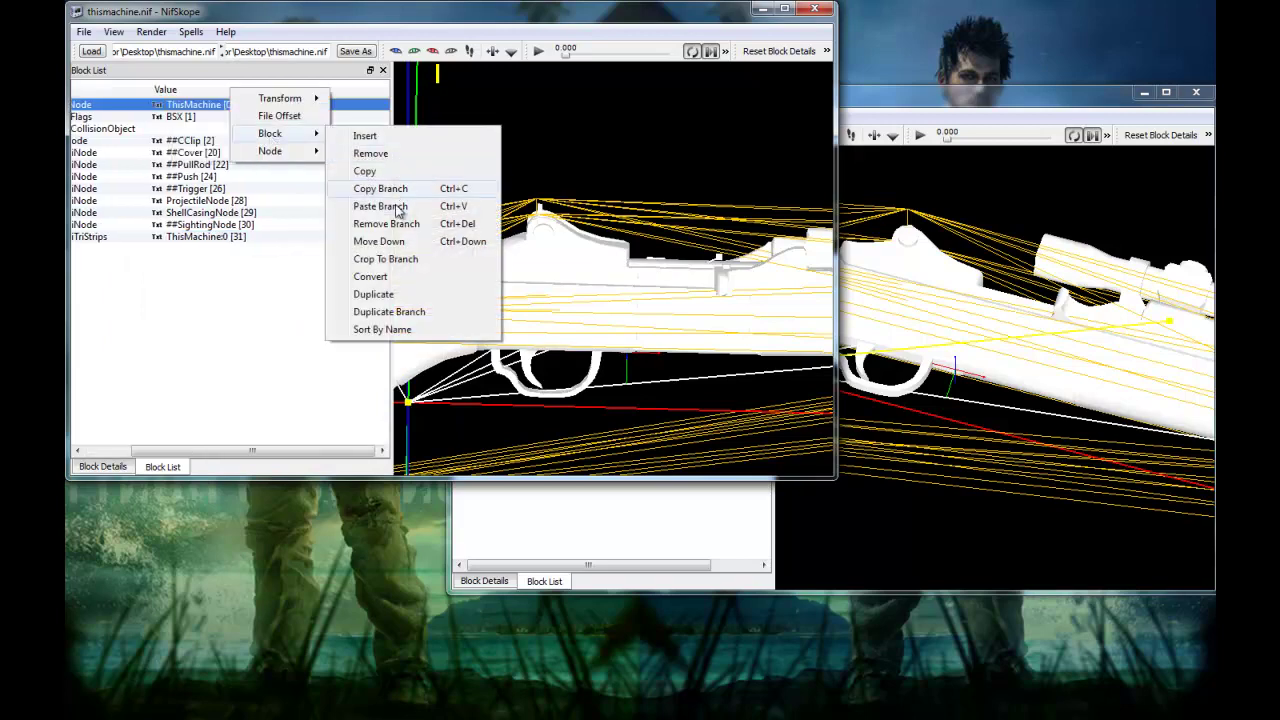
{"action": "left_click", "coordinate": [389, 202]}
{"action": "right_click", "coordinate": [257, 104]}
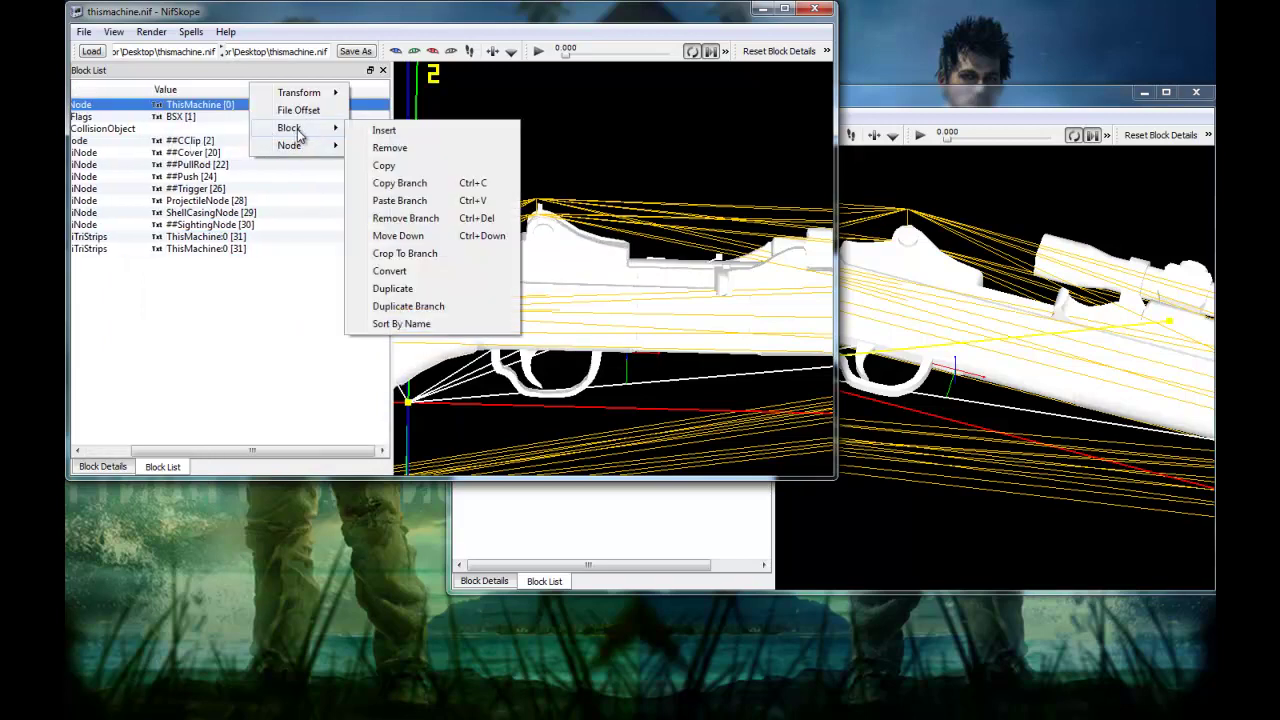
{"action": "left_click", "coordinate": [405, 201]}
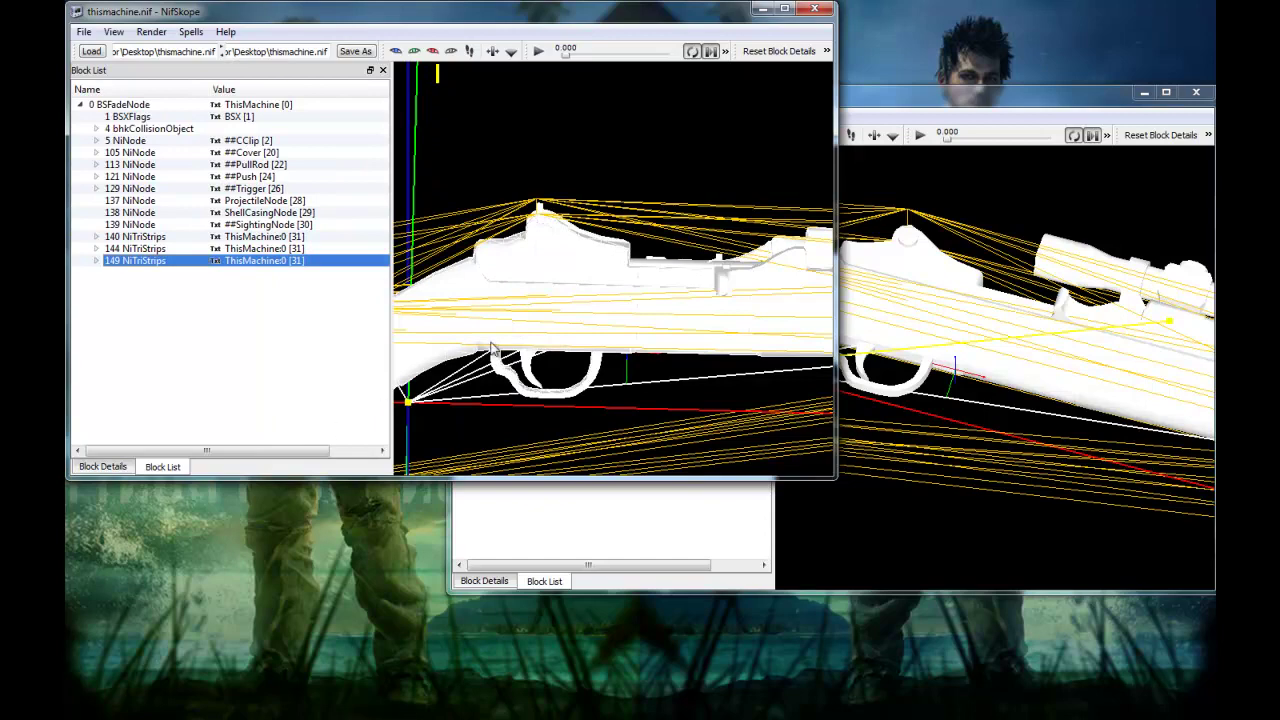
Step: Check the original and duplicated NiTriStrips branches against the rifle model in thismachine.nif
{"action": "left_click", "coordinate": [508, 290]}
{"action": "left_click", "coordinate": [140, 276]}
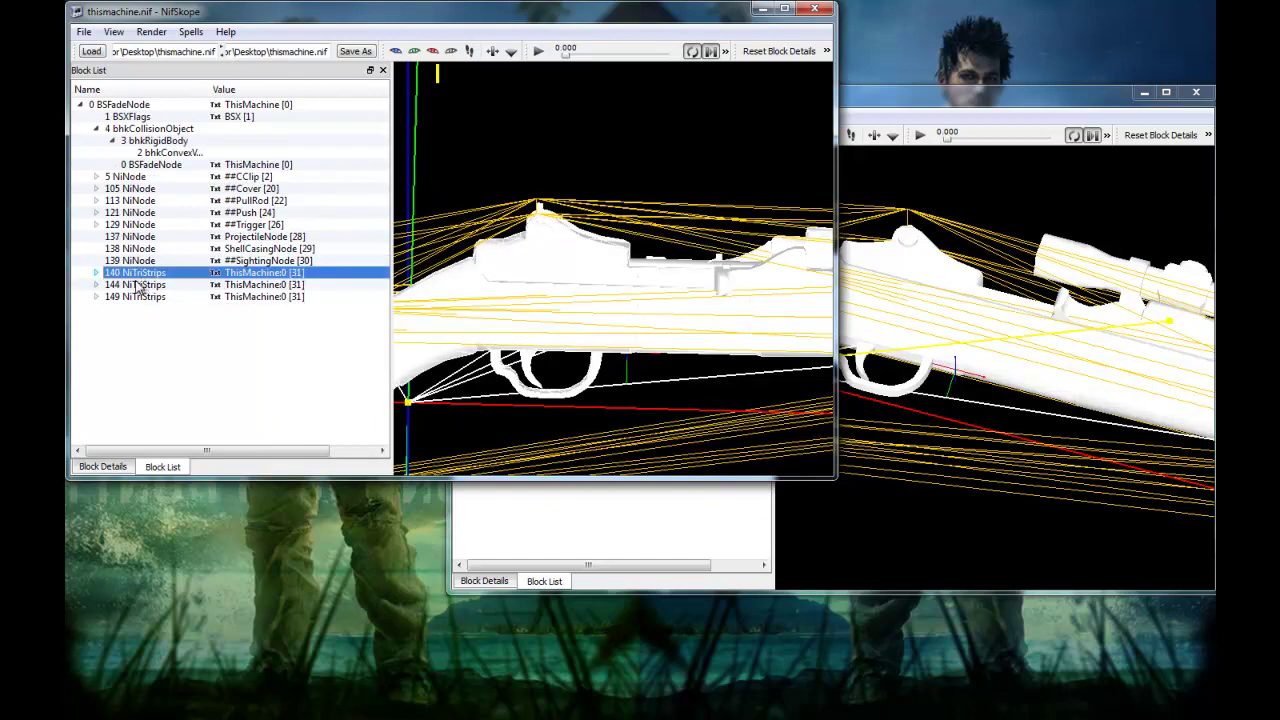
{"action": "left_click", "coordinate": [97, 129]}
{"action": "left_click", "coordinate": [130, 249]}
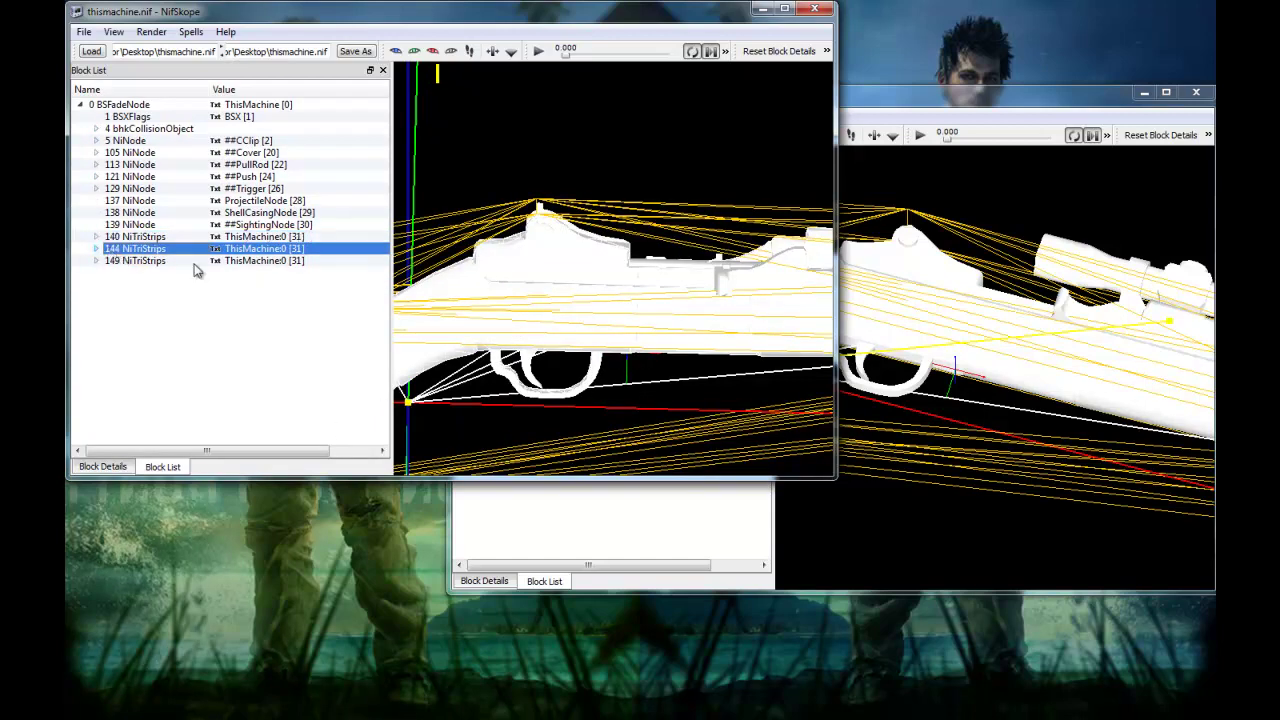
{"action": "left_click", "coordinate": [461, 288]}
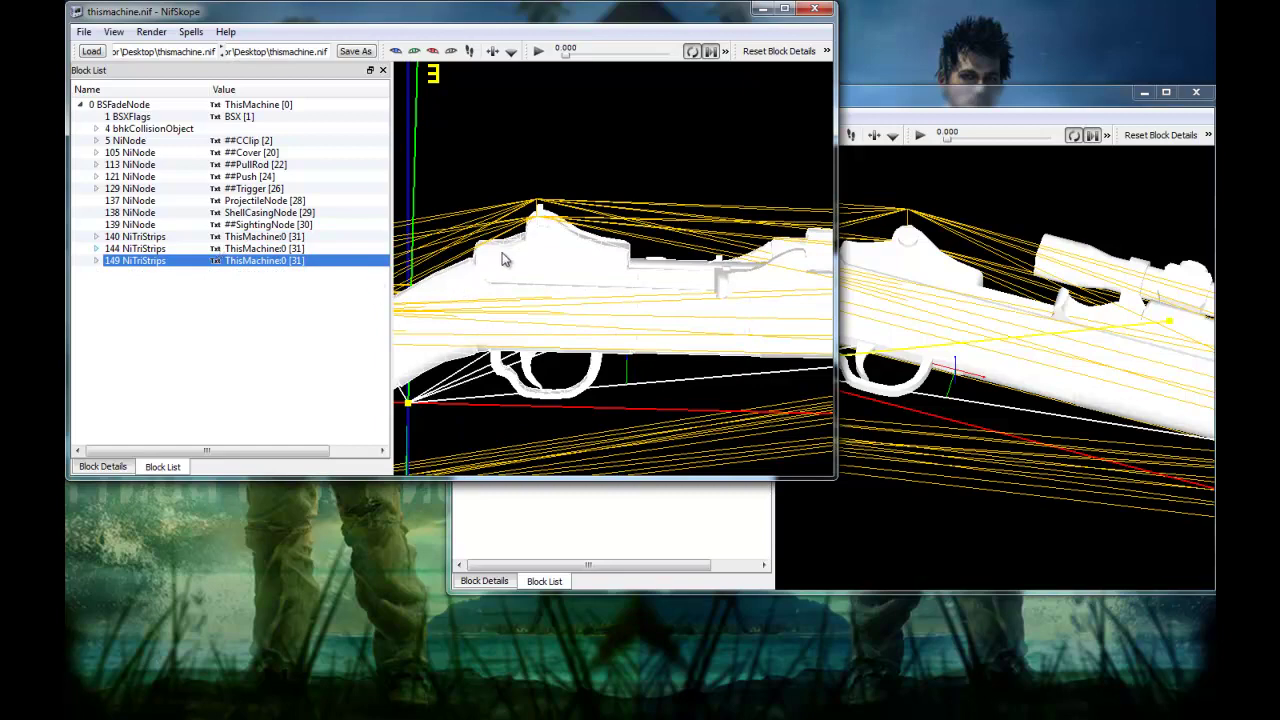
{"action": "scroll", "coordinate": [502, 259], "scroll_direction": "down", "scroll_amount": 3}
Step: Expand the 144 NiTriStrips duplicate in thismachine.nif and copy the scope's 14 NiTriStripsData block from Cool Machine.nif
{"action": "left_click", "coordinate": [96, 248]}
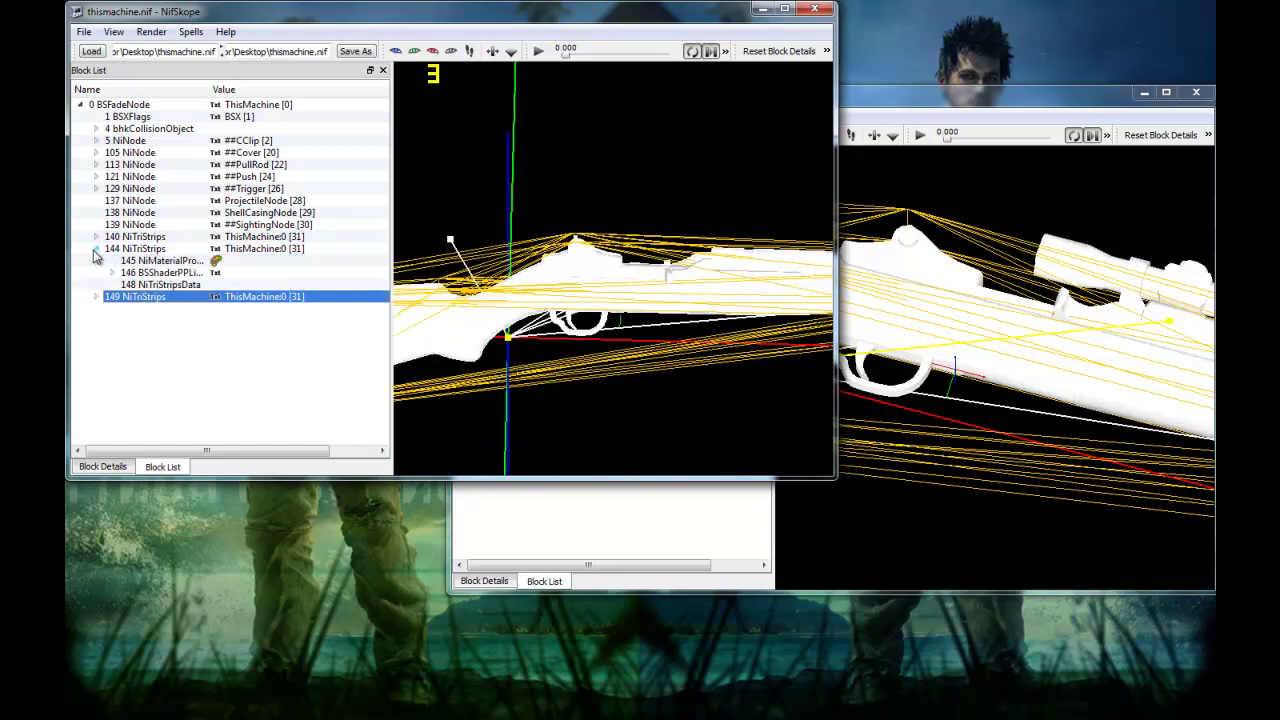
{"action": "left_click", "coordinate": [140, 285]}
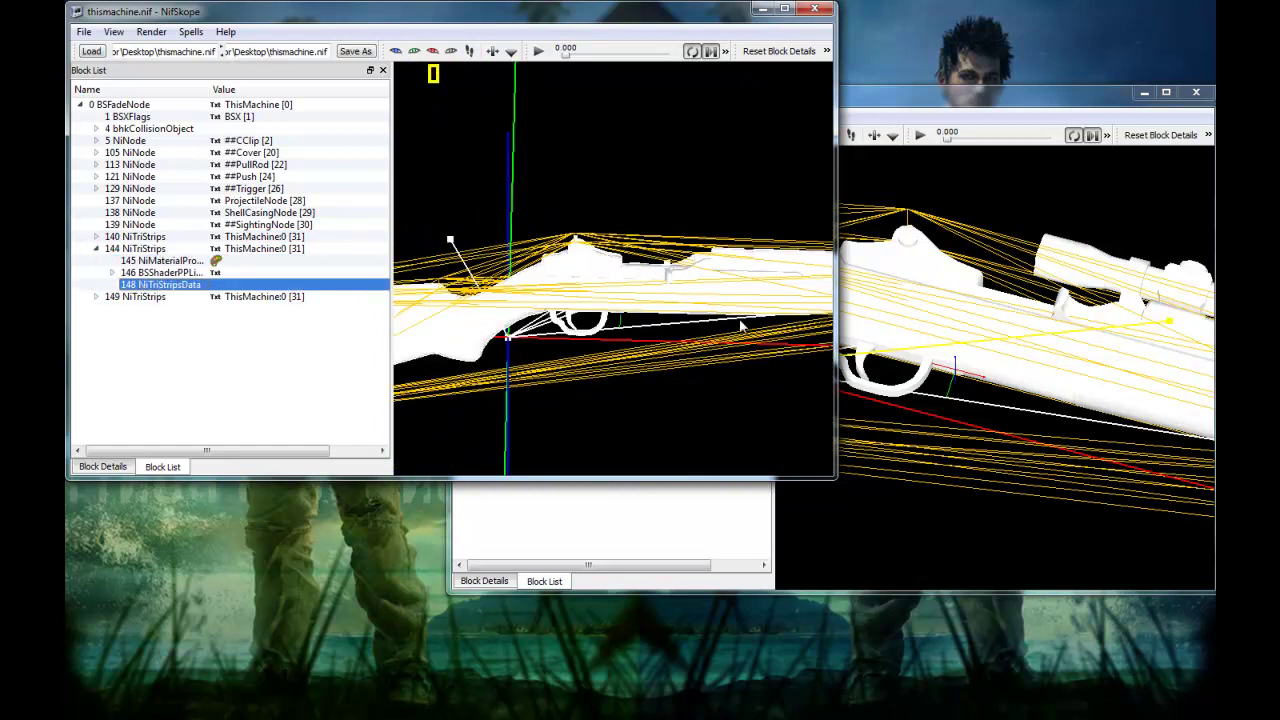
{"action": "left_click", "coordinate": [958, 104]}
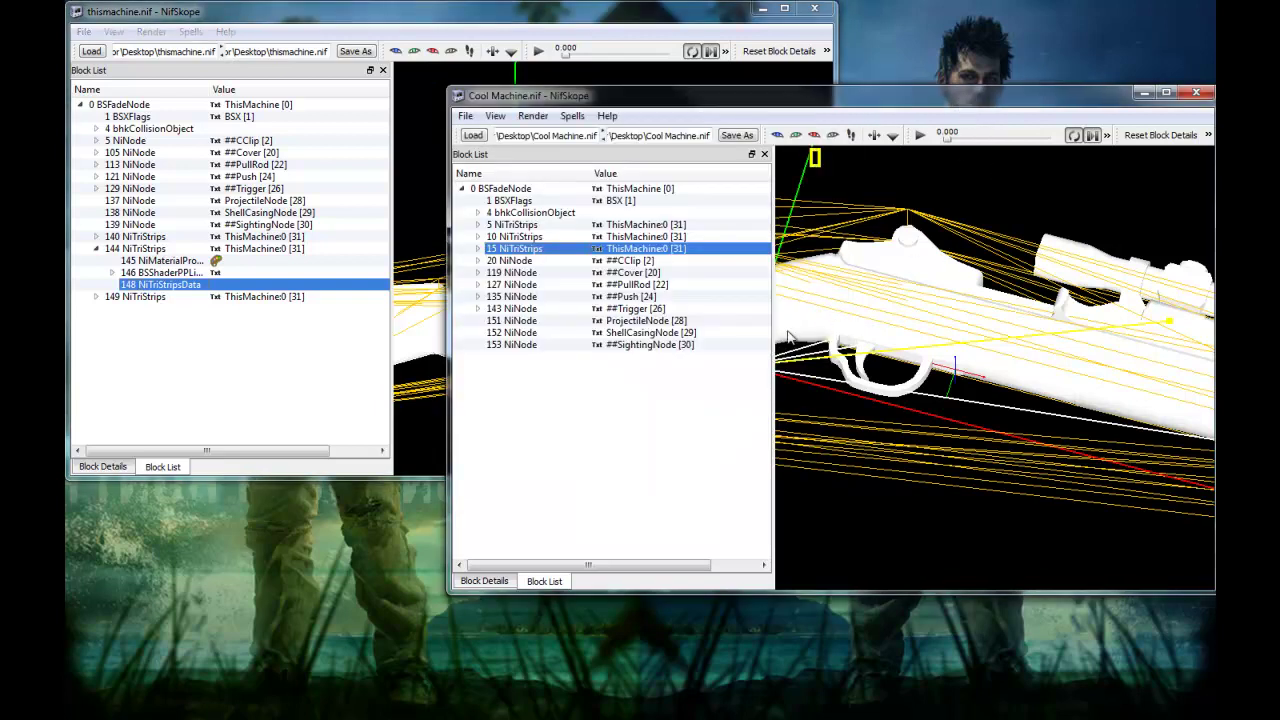
{"action": "left_click", "coordinate": [1092, 256]}
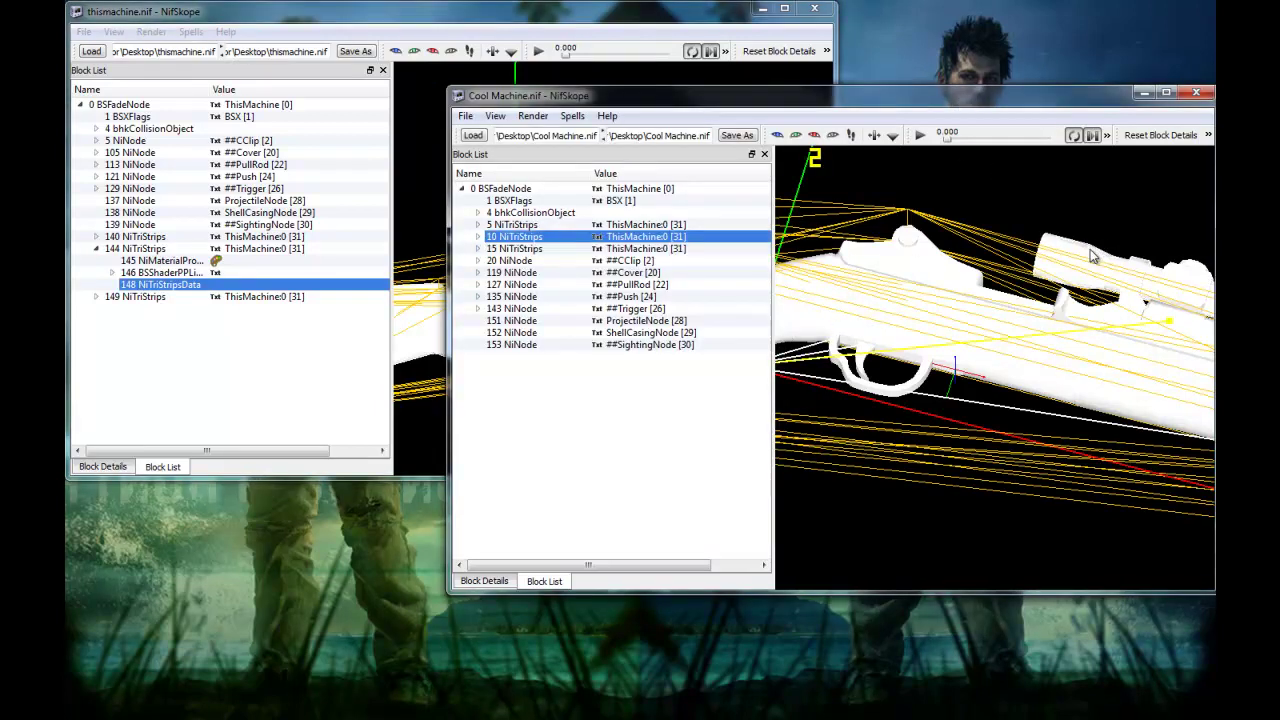
{"action": "left_click", "coordinate": [478, 237]}
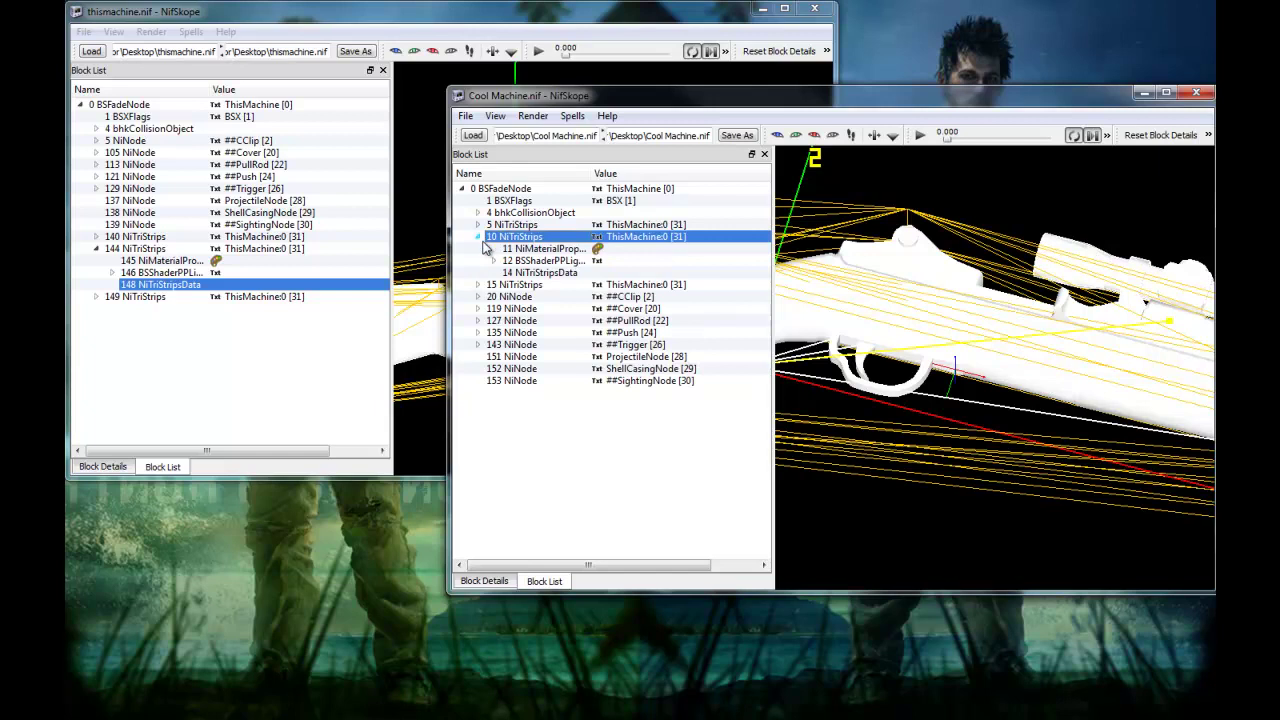
{"action": "left_click", "coordinate": [536, 273]}
{"action": "left_click", "coordinate": [1073, 240]}
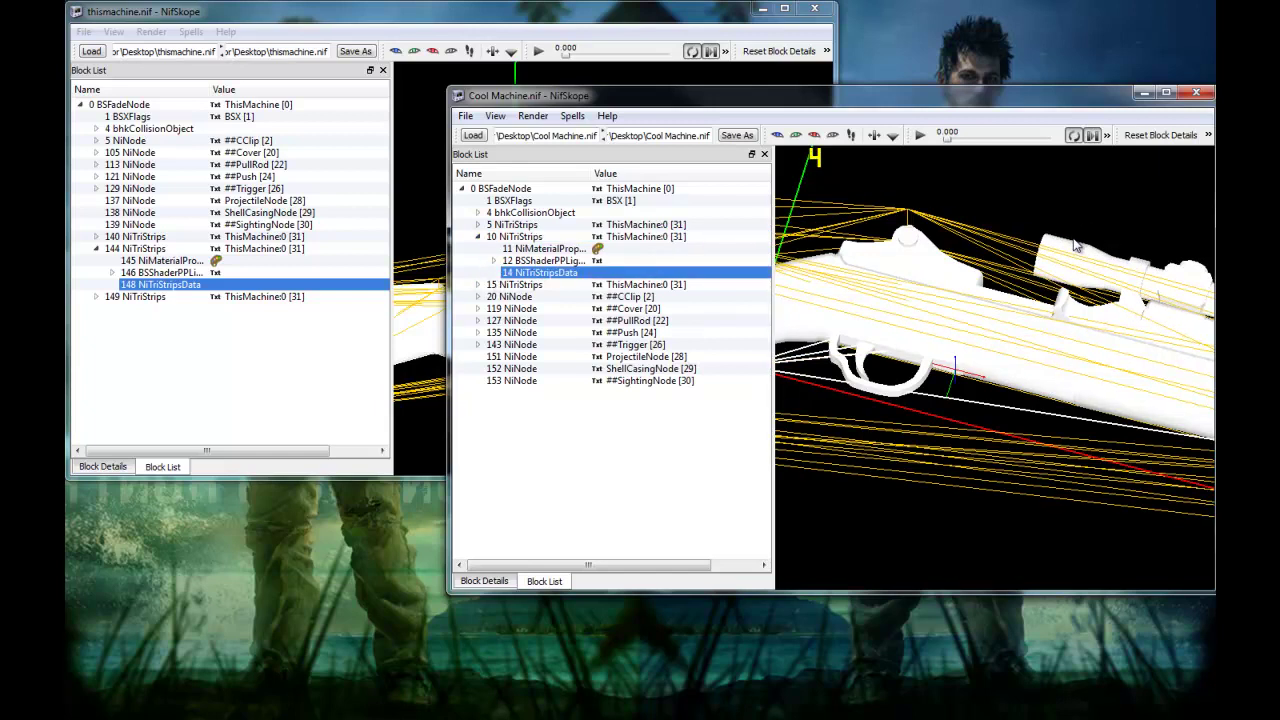
{"action": "left_click", "coordinate": [1075, 248]}
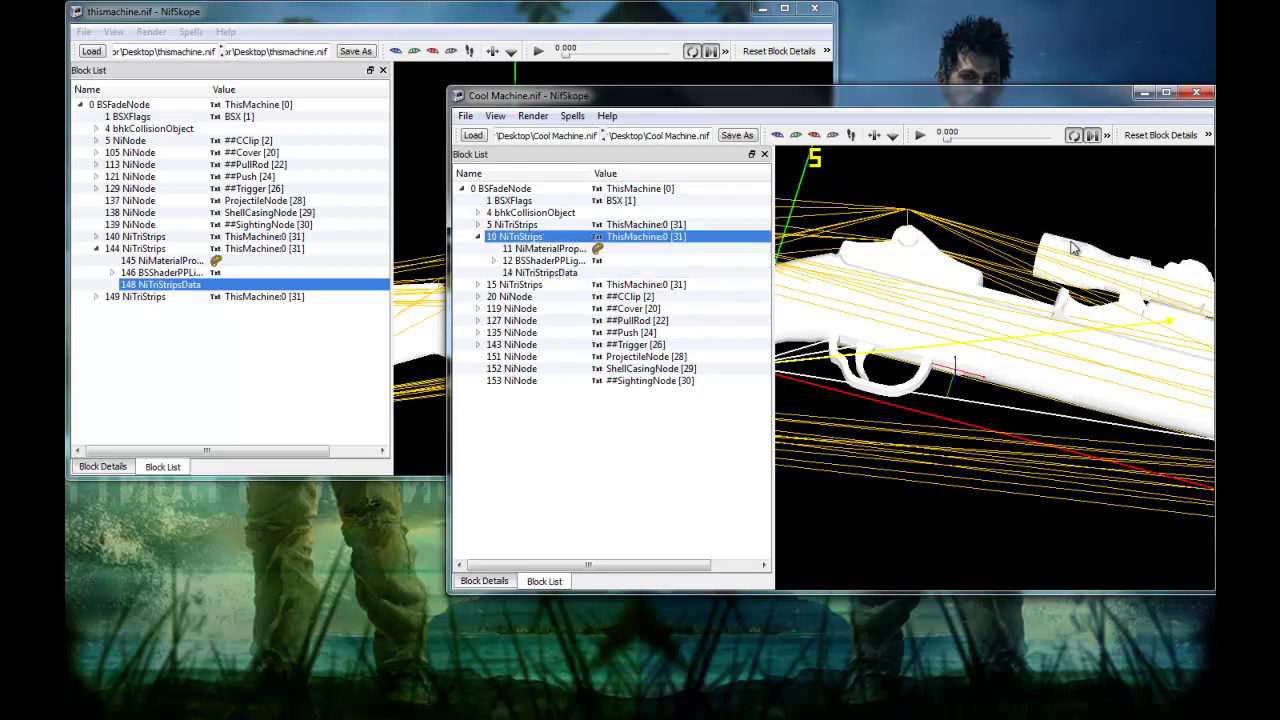
{"action": "right_click", "coordinate": [547, 272]}
{"action": "mouse_move", "coordinate": [600, 331]}
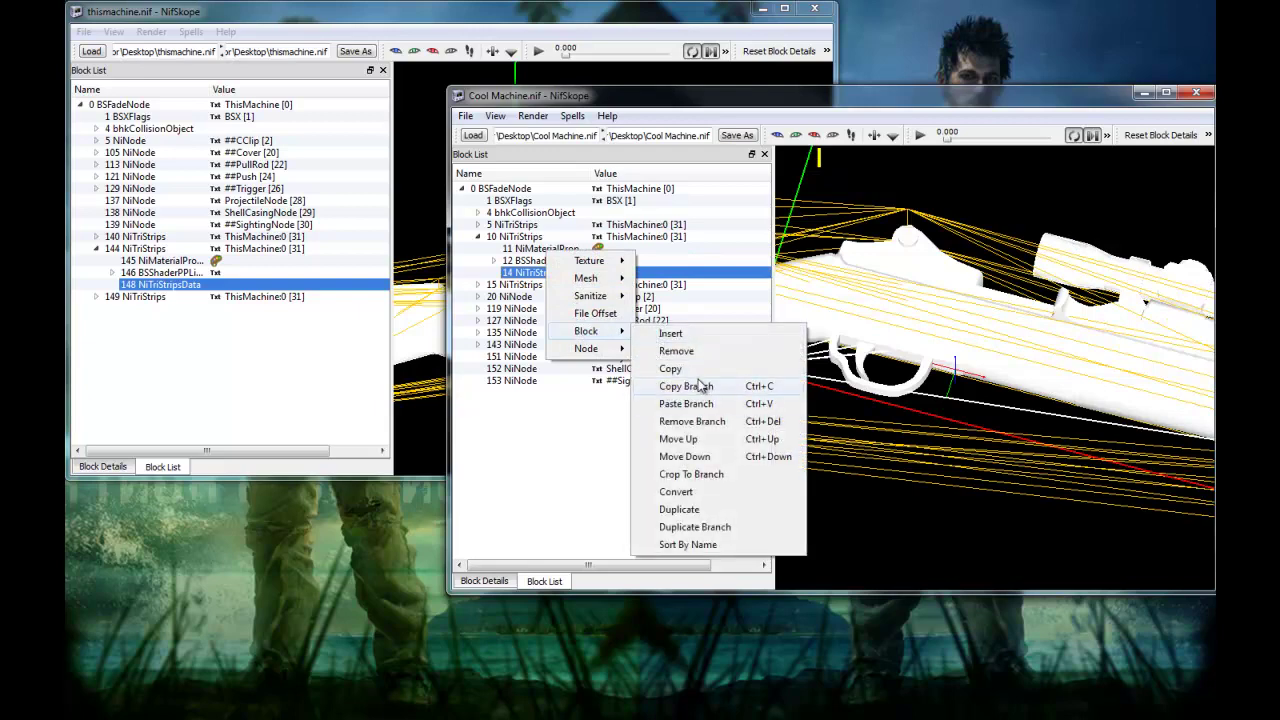
{"action": "left_click", "coordinate": [700, 386]}
Step: Paste the copied scope data over the 148 NiTriStripsData block in thismachine.nif
{"action": "right_click", "coordinate": [143, 286]}
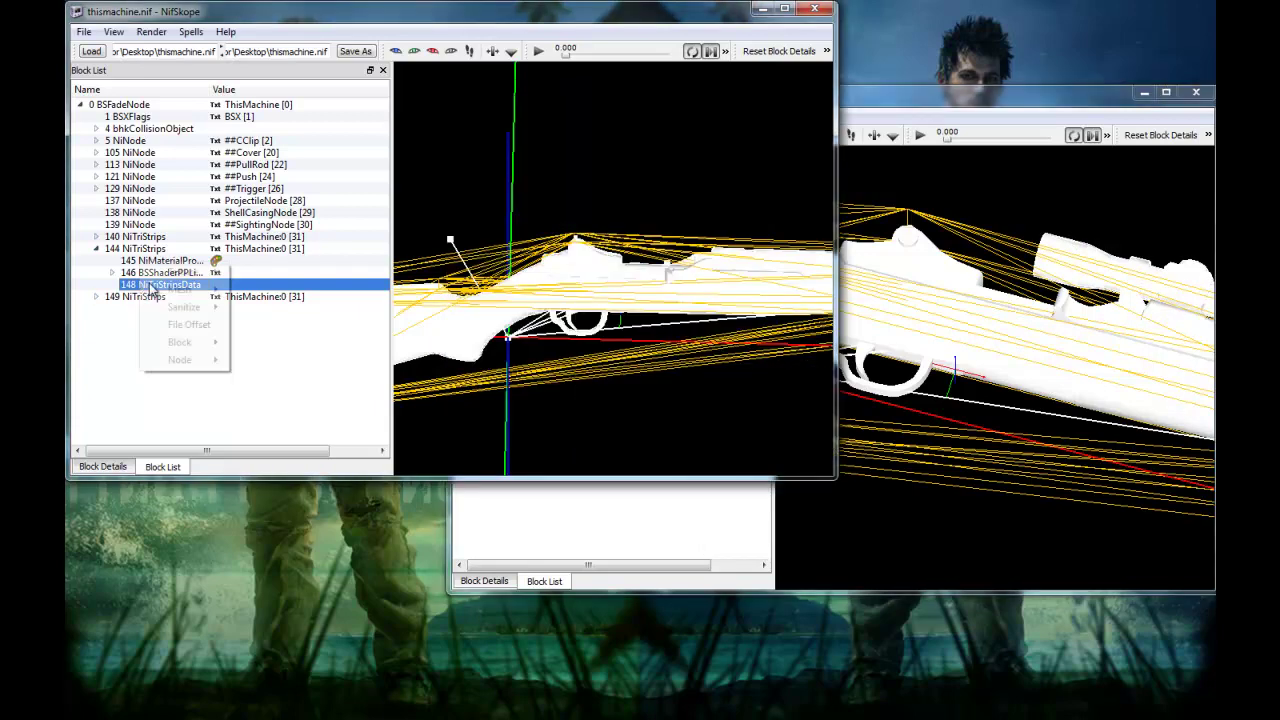
{"action": "mouse_move", "coordinate": [175, 342]}
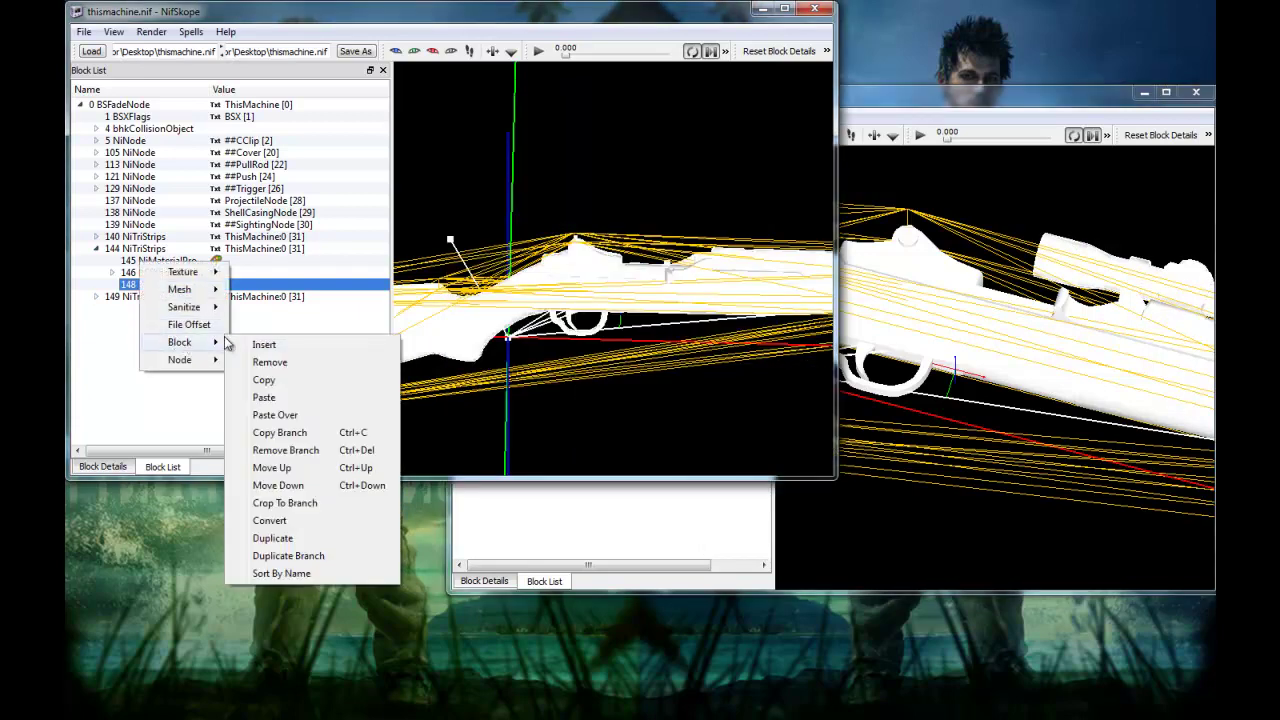
{"action": "left_click", "coordinate": [290, 416]}
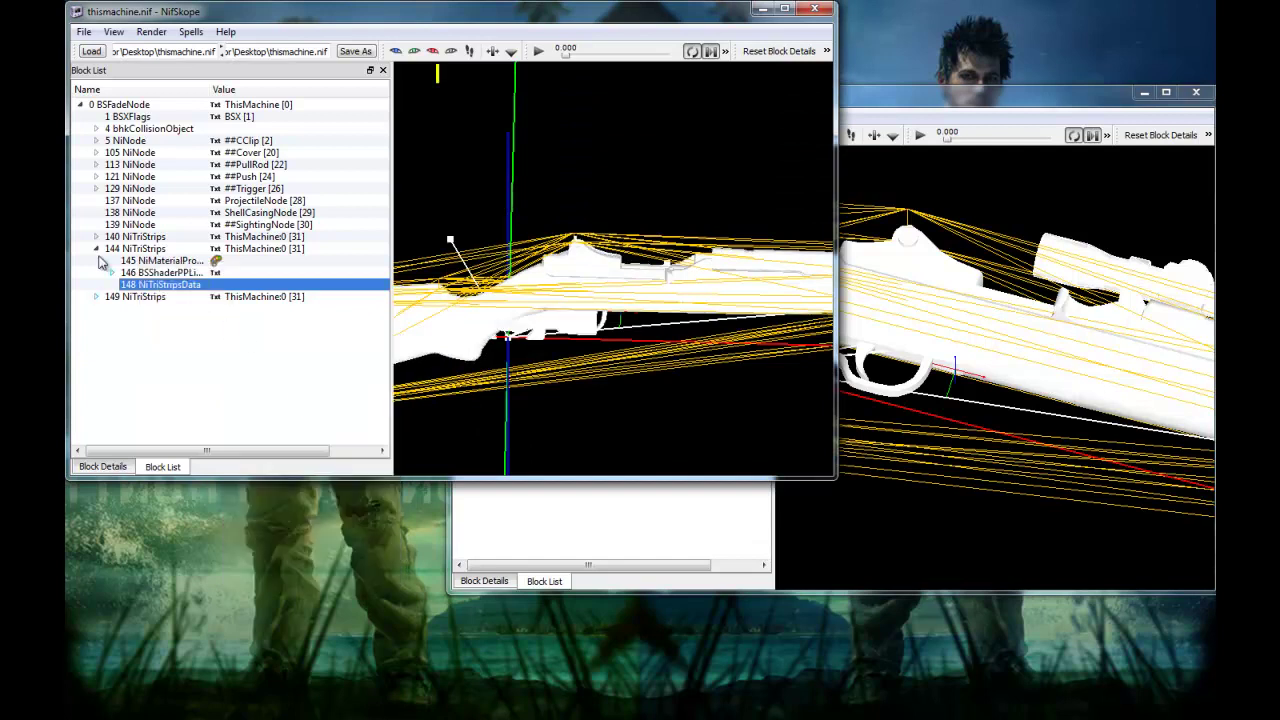
{"action": "right_click", "coordinate": [150, 288]}
{"action": "mouse_move", "coordinate": [228, 273]}
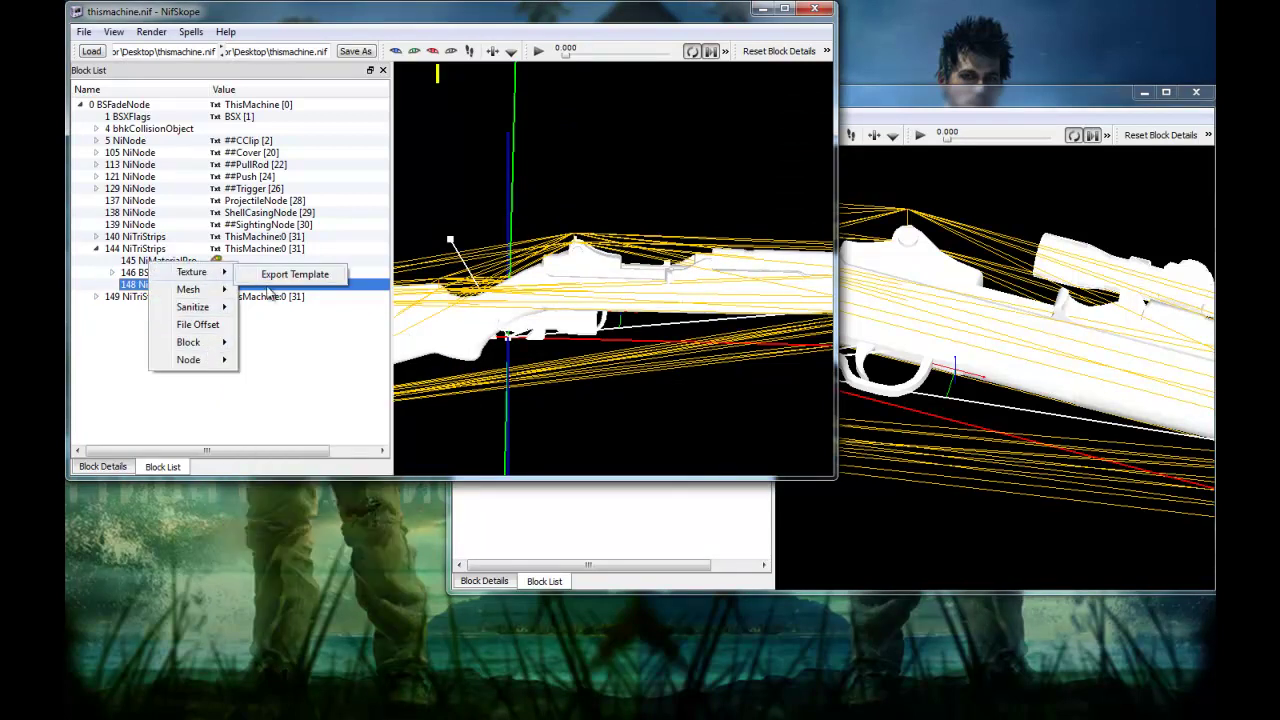
{"action": "mouse_move", "coordinate": [202, 345]}
{"action": "mouse_move", "coordinate": [211, 310]}
{"action": "right_click", "coordinate": [119, 247]}
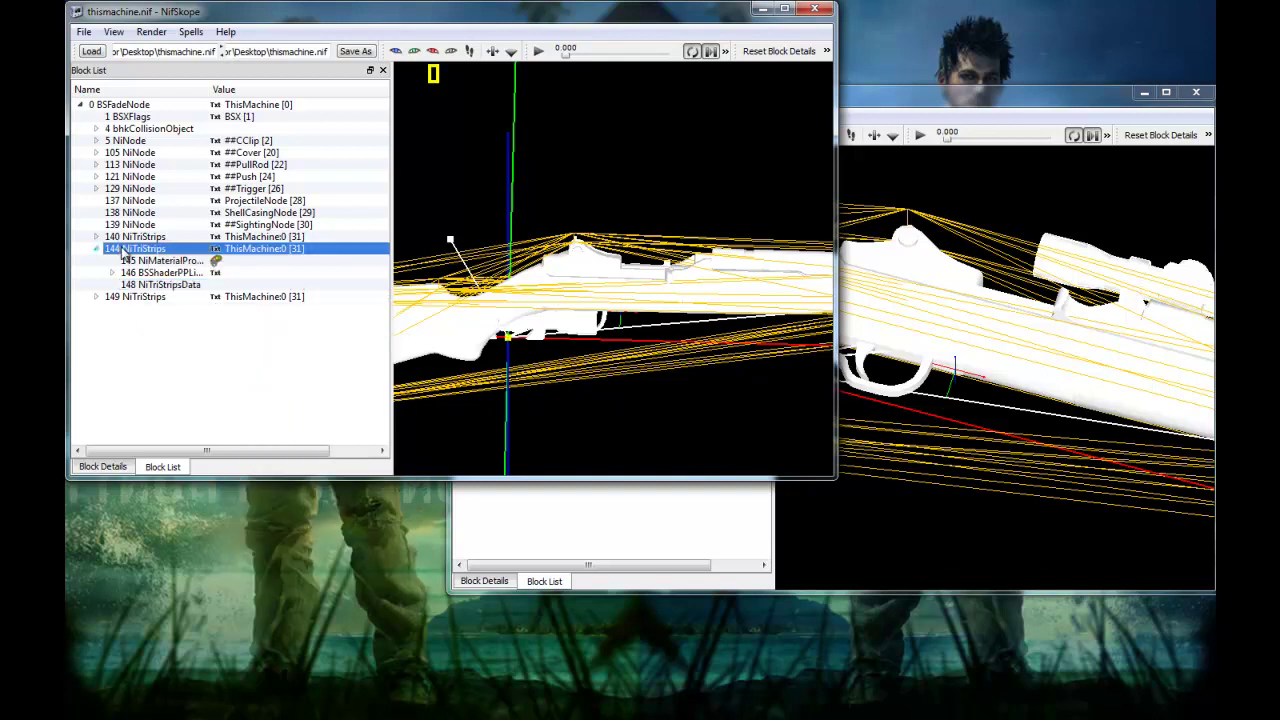
{"action": "mouse_move", "coordinate": [171, 237]}
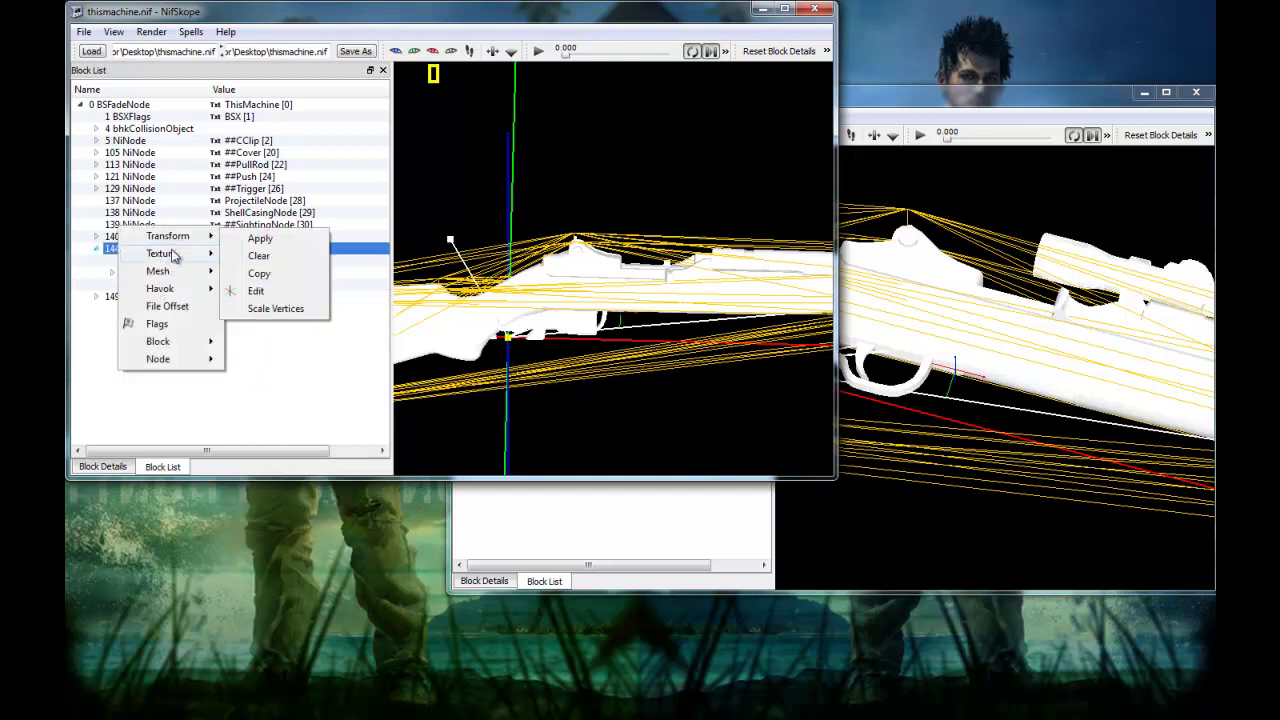
{"action": "left_click", "coordinate": [255, 308]}
{"action": "right_click", "coordinate": [302, 251]}
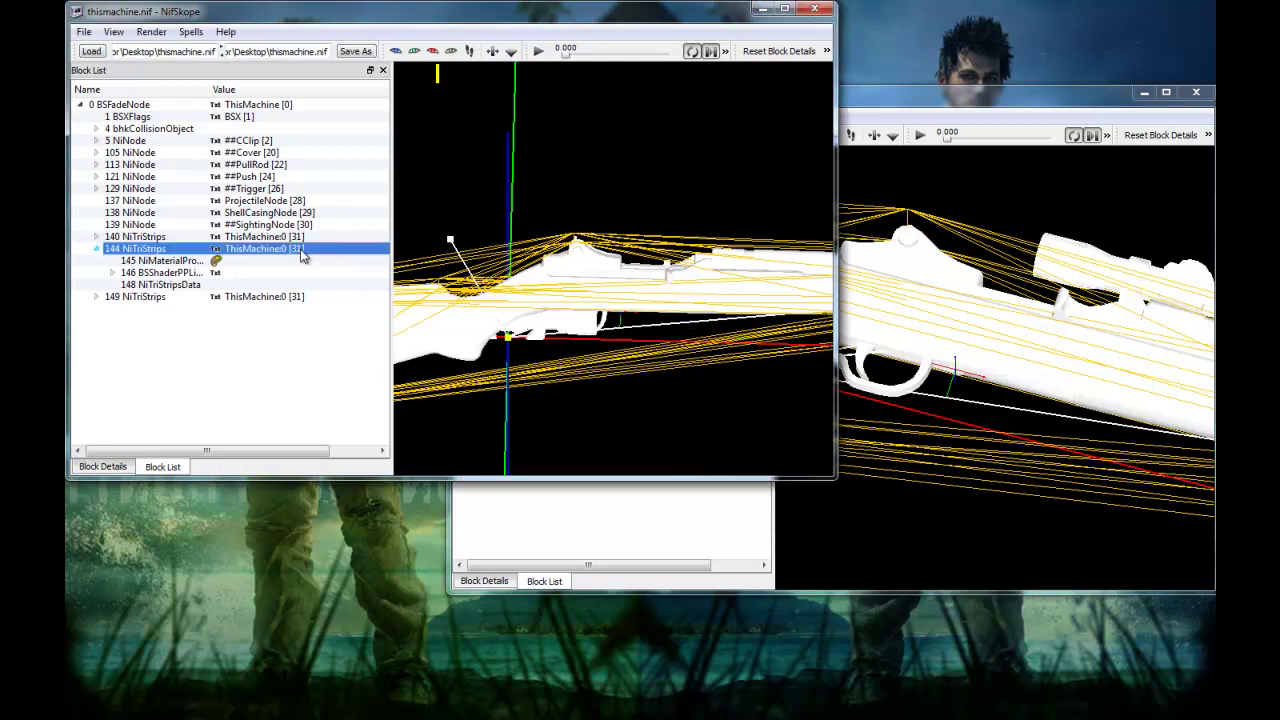
{"action": "left_click", "coordinate": [465, 293]}
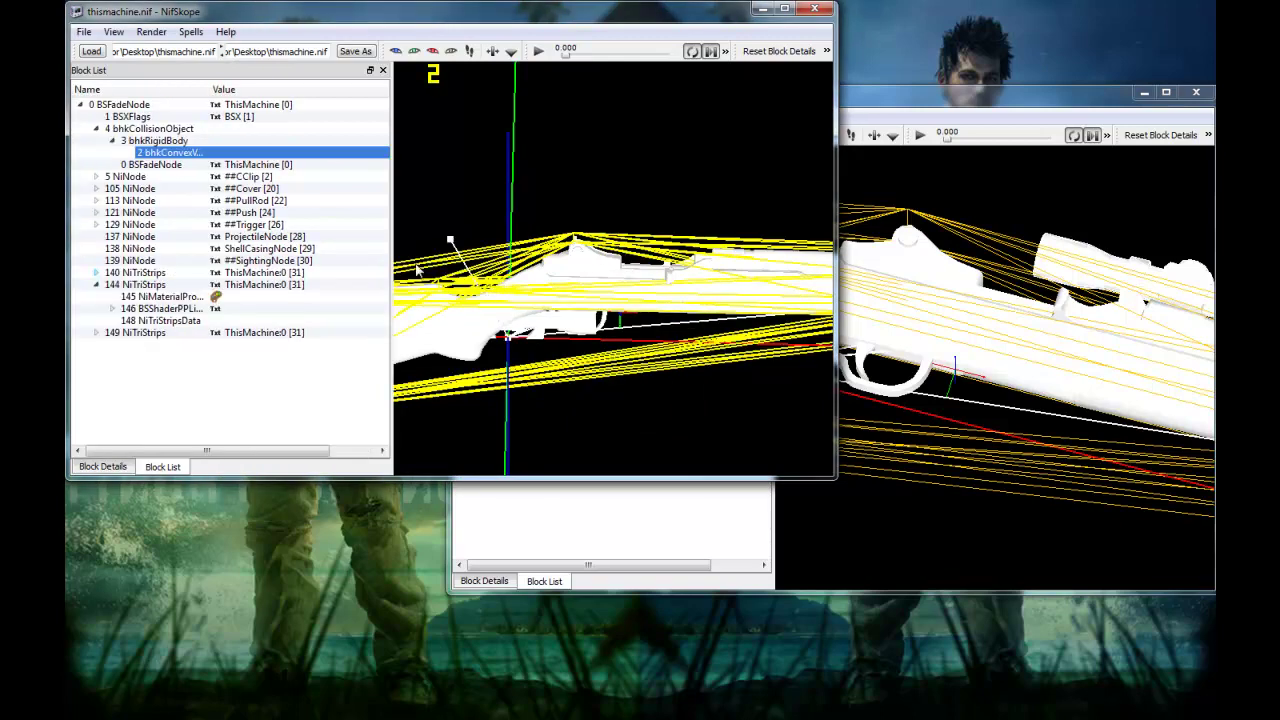
Step: Open the transform editor for the 144 NiTriStrips block in thismachine.nif and move it clear of the model
{"action": "right_click", "coordinate": [186, 284]}
{"action": "mouse_move", "coordinate": [268, 276]}
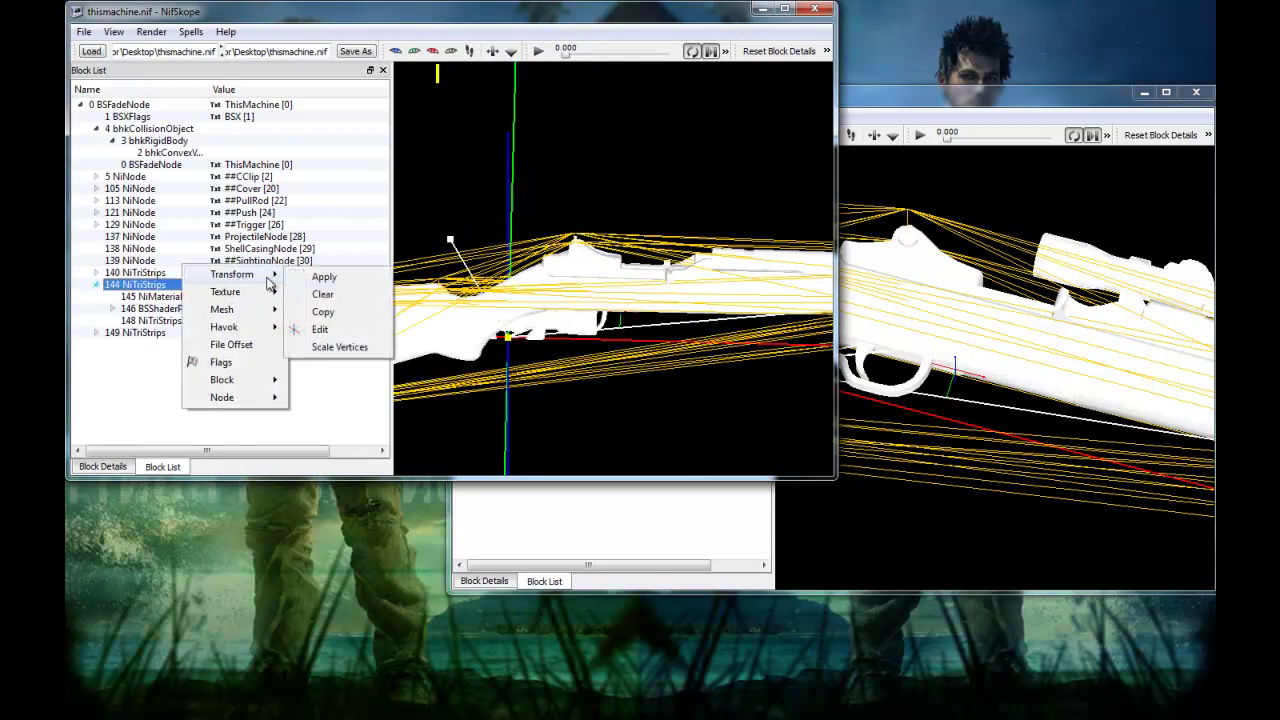
{"action": "left_click", "coordinate": [320, 329]}
{"action": "left_click_drag", "start_coordinate": [306, 257], "coordinate": [117, 172]}
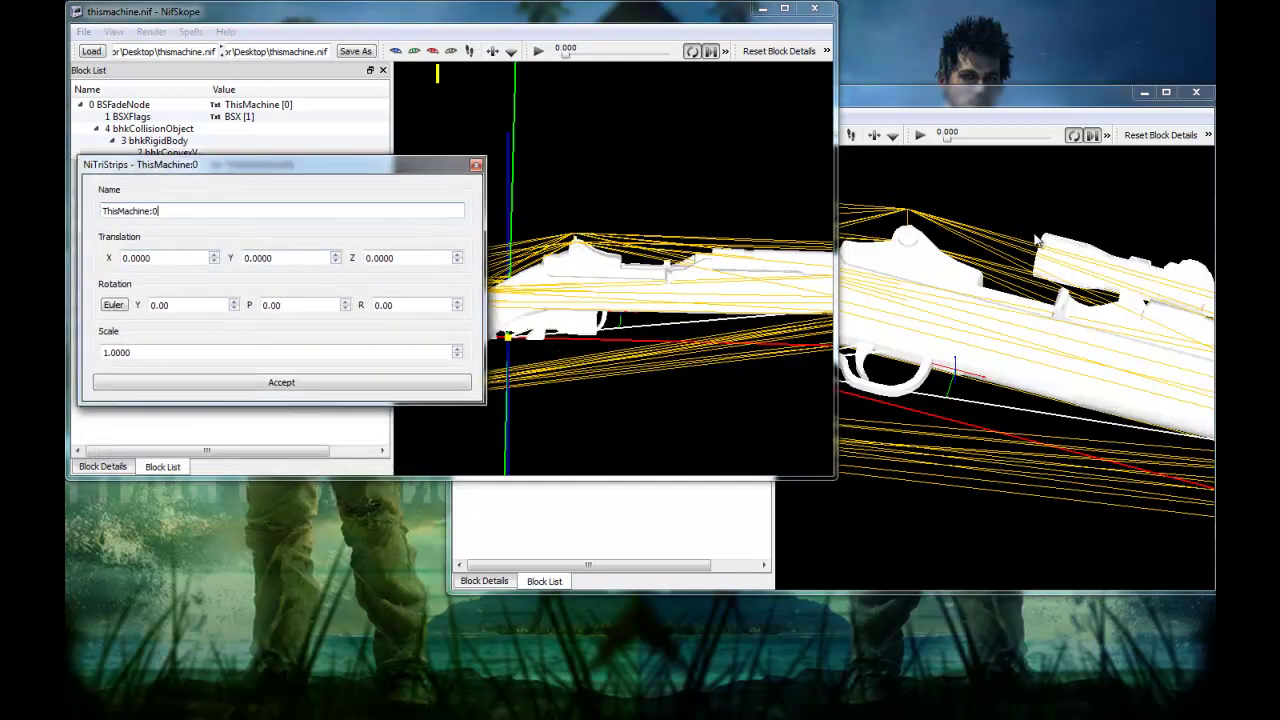
Step: Open the transform editor for the scope's 10 NiTriStrips block in Cool Machine.nif beside the other editor
{"action": "left_click", "coordinate": [1037, 240]}
{"action": "right_click", "coordinate": [1077, 241]}
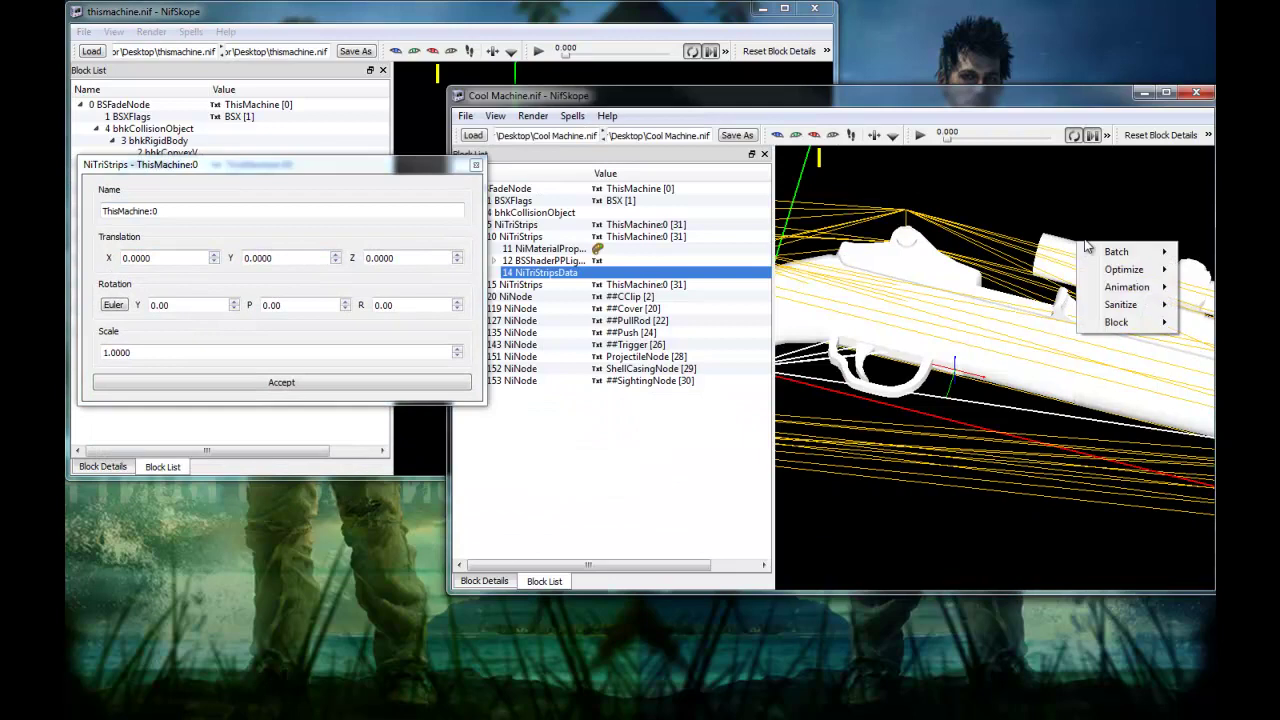
{"action": "left_click", "coordinate": [1058, 240]}
{"action": "left_click", "coordinate": [1058, 240]}
{"action": "right_click", "coordinate": [1077, 245]}
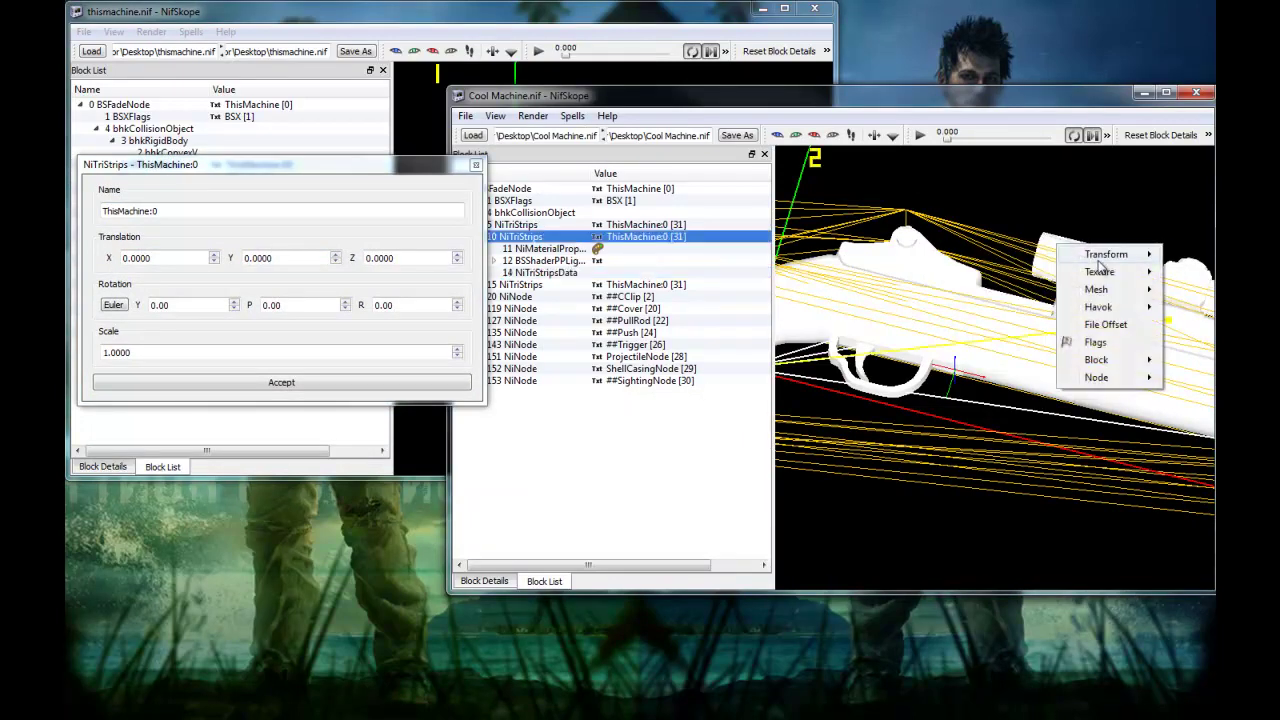
{"action": "mouse_move", "coordinate": [1096, 289]}
{"action": "mouse_move", "coordinate": [1069, 257]}
{"action": "left_click", "coordinate": [988, 309]}
{"action": "left_click_drag", "start_coordinate": [1215, 274], "coordinate": [709, 163]}
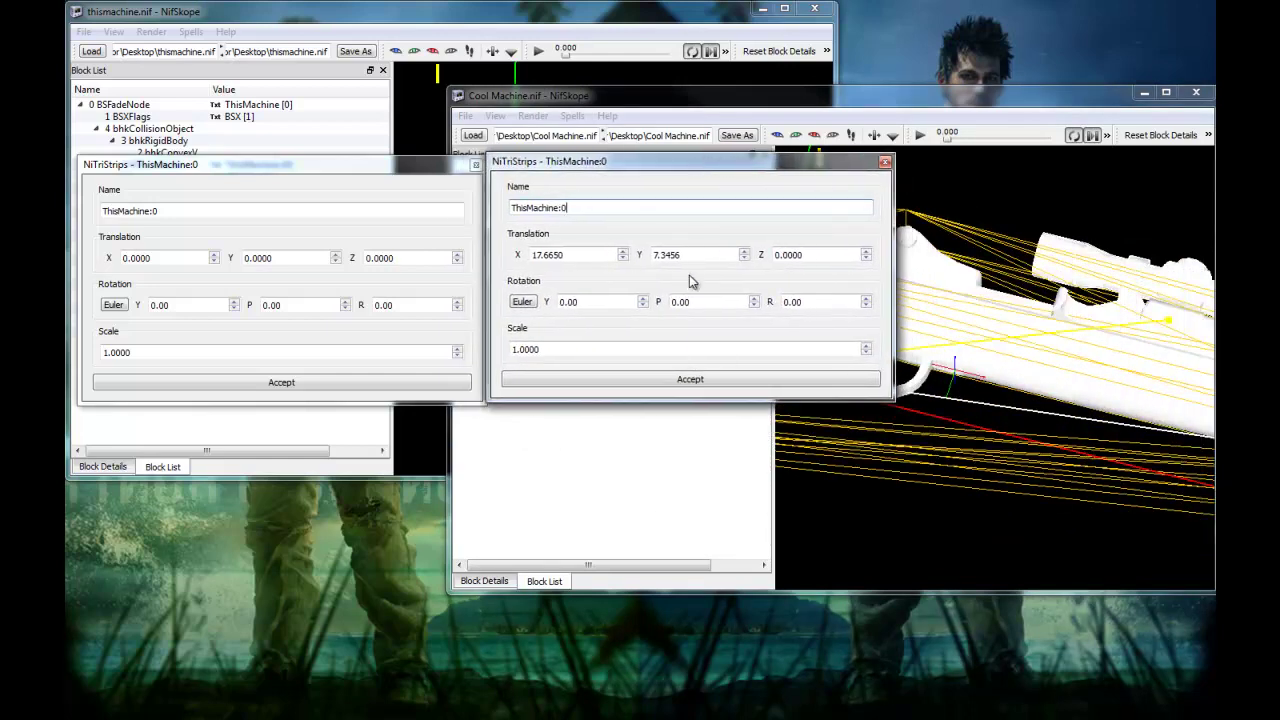
Step: Set the translation of thismachine.nif's 144 NiTriStrips to X 17.6650 and Y 7.3456, then close both transform editors
{"action": "left_click", "coordinate": [629, 28]}
{"action": "left_click_drag", "start_coordinate": [615, 163], "coordinate": [944, 125]}
{"action": "left_click", "coordinate": [934, 213]}
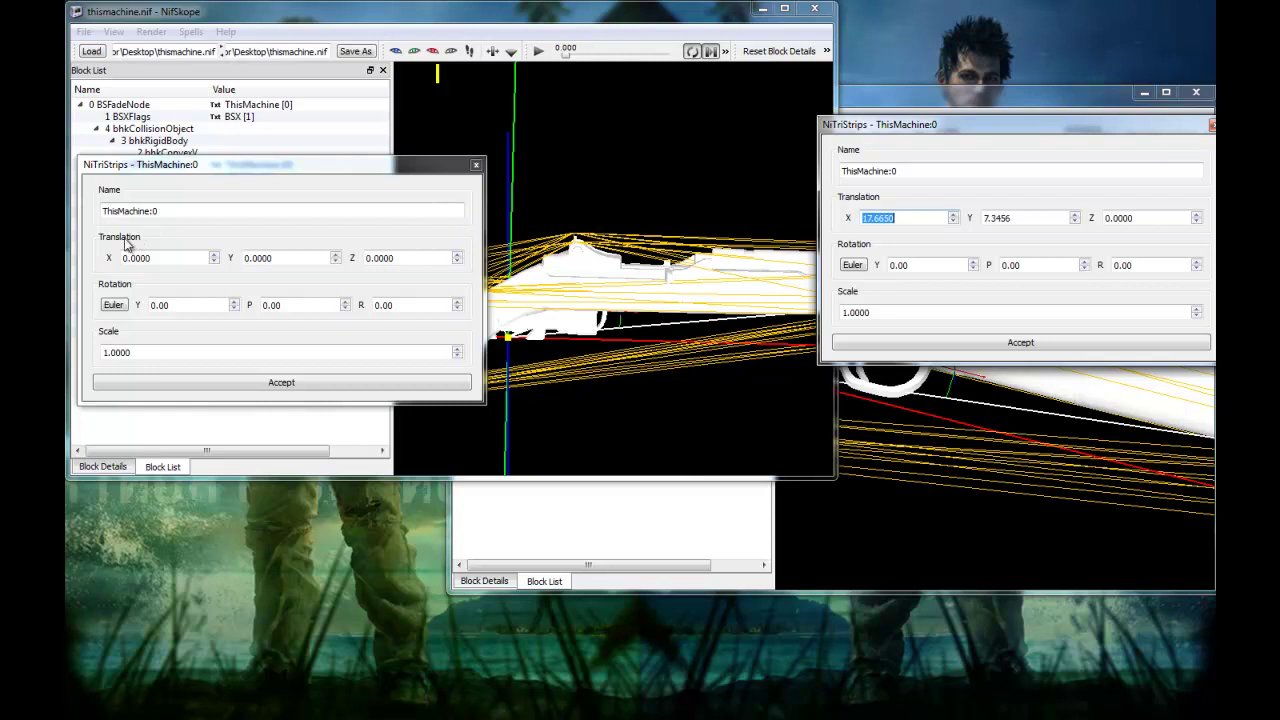
{"action": "left_click", "coordinate": [154, 255]}
{"action": "key", "text": "ctrl+a"}
{"action": "type", "text": "17.6650"}
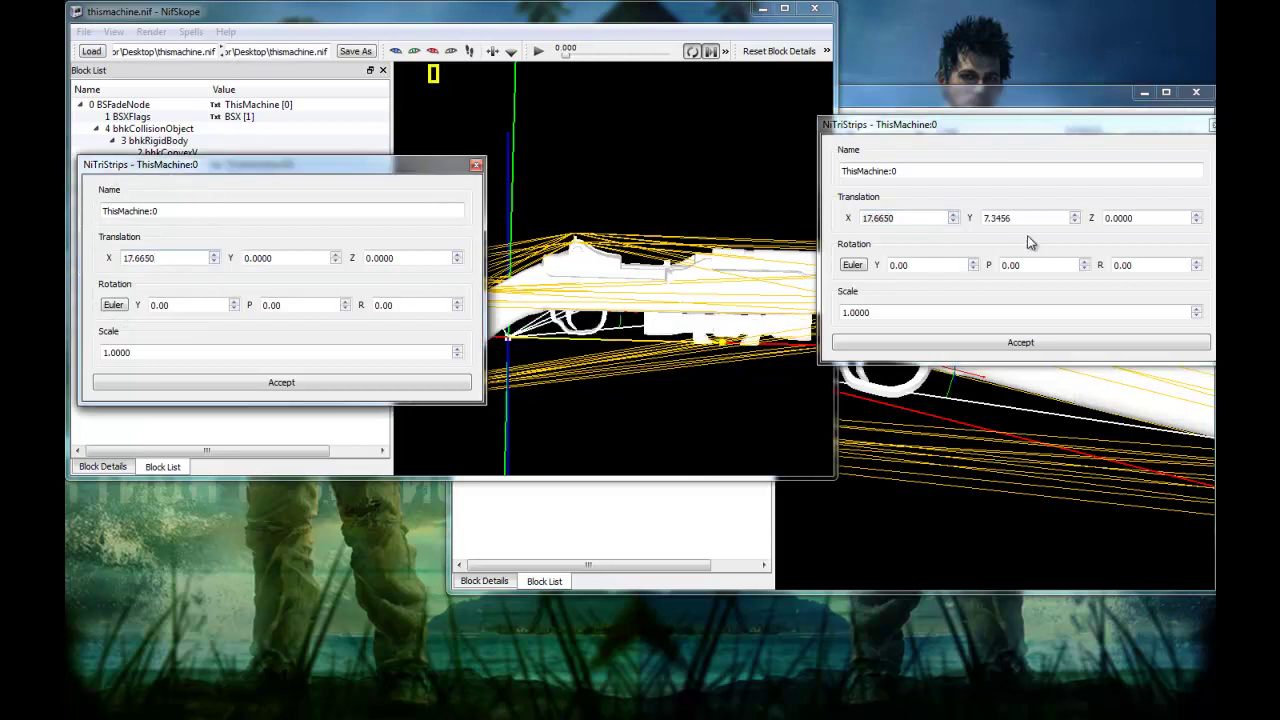
{"action": "left_click", "coordinate": [1032, 218]}
{"action": "double_click", "coordinate": [298, 256]}
{"action": "type", "text": "7.3456"}
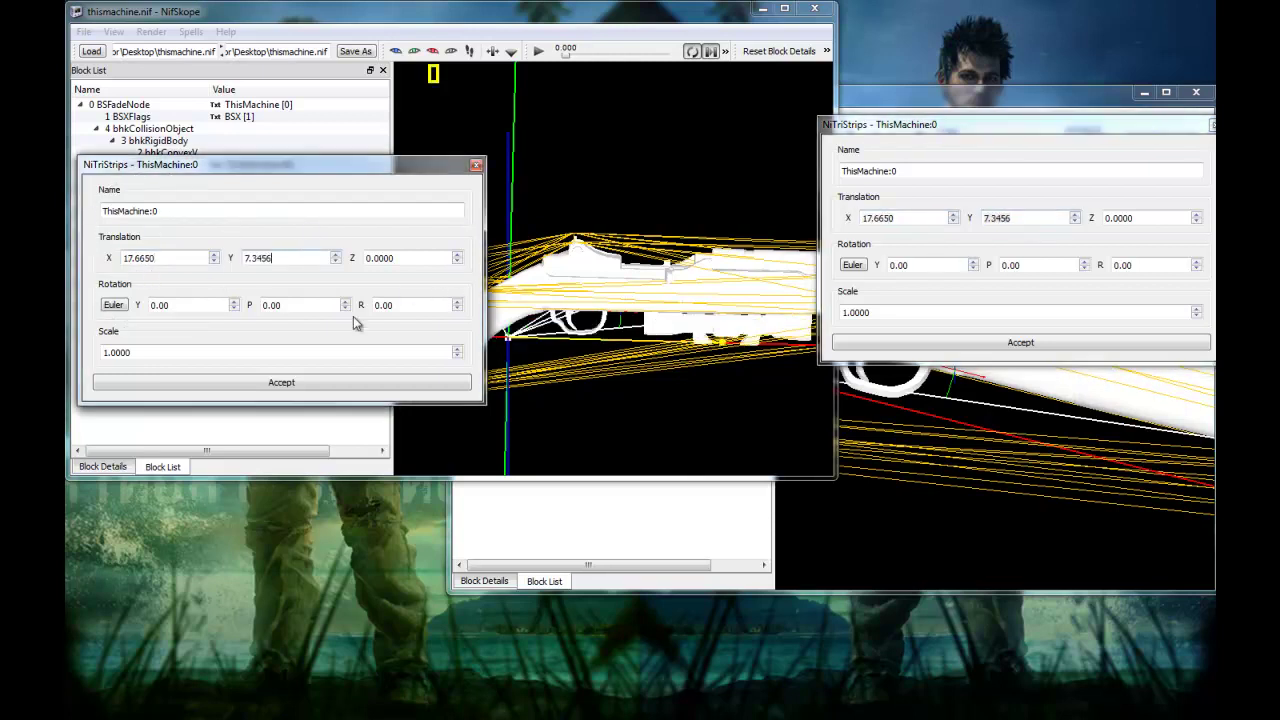
{"action": "left_click", "coordinate": [350, 382]}
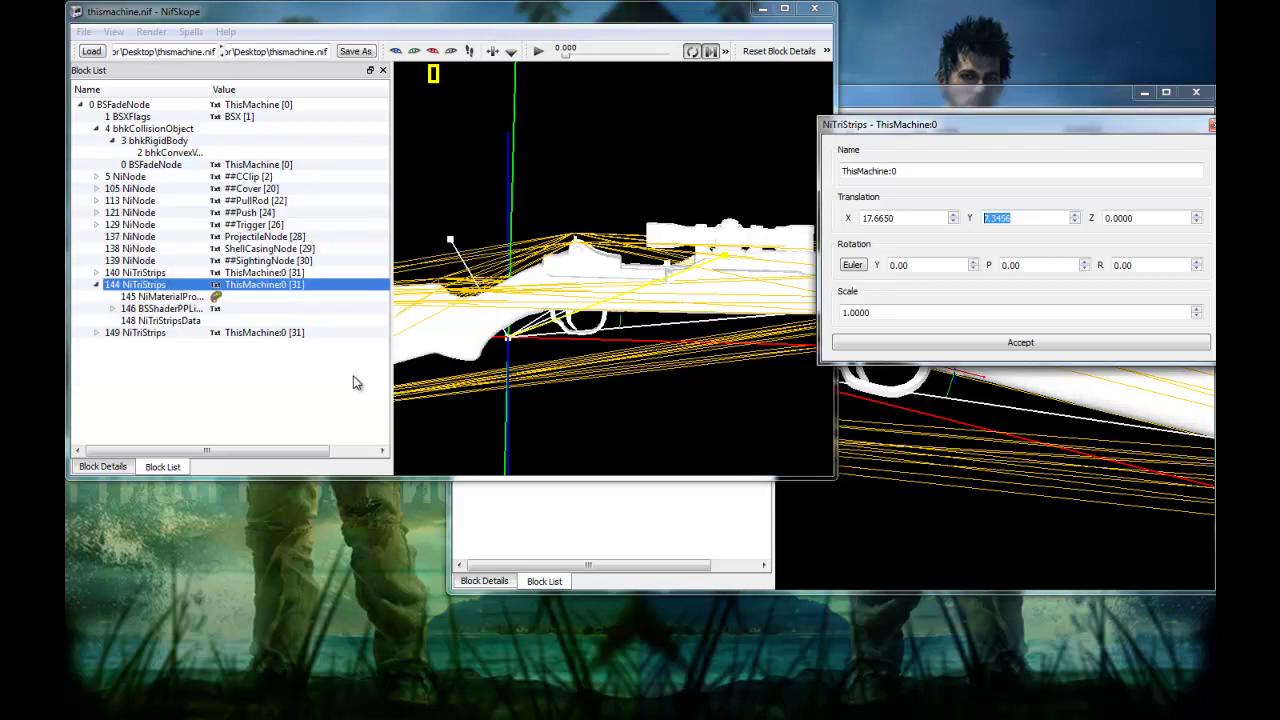
{"action": "left_click", "coordinate": [938, 343]}
Step: Locate the scope lens block, 15 NiTriStrips, in Cool Machine.nif and copy its 19 NiTriStripsData block
{"action": "left_click_drag", "start_coordinate": [930, 248], "coordinate": [1142, 181]}
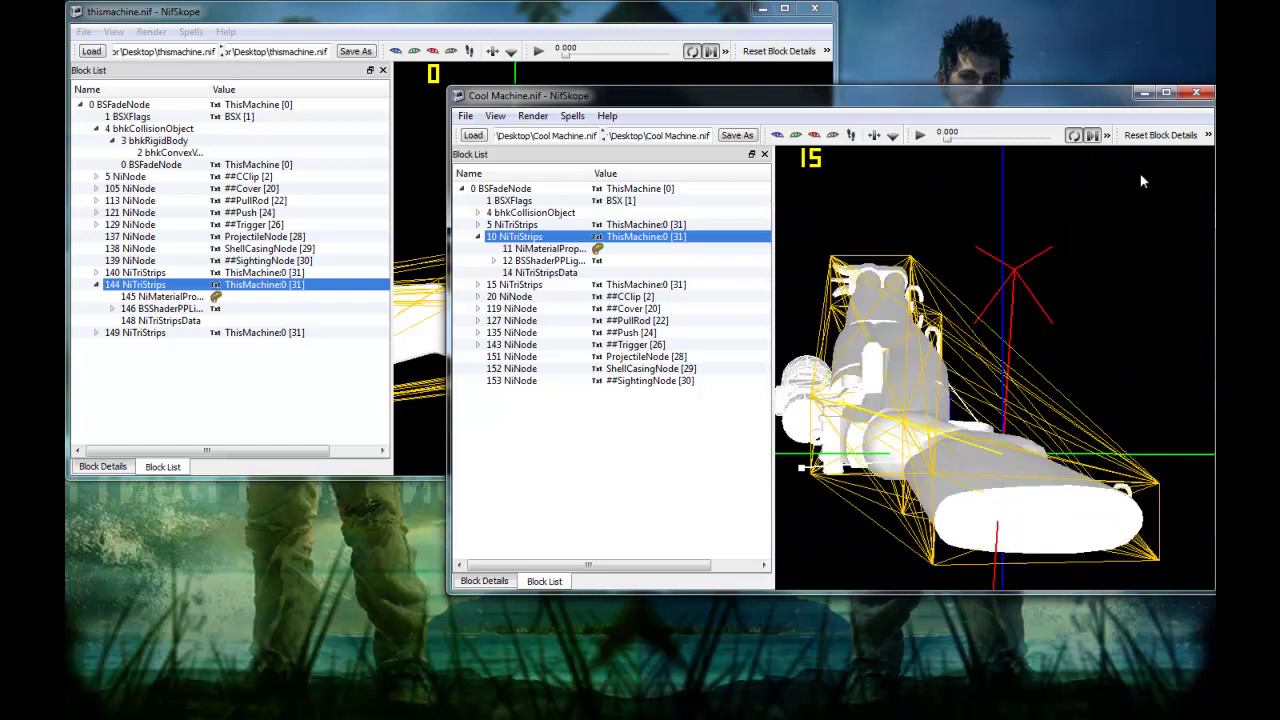
{"action": "left_click", "coordinate": [805, 420]}
{"action": "left_click", "coordinate": [478, 297]}
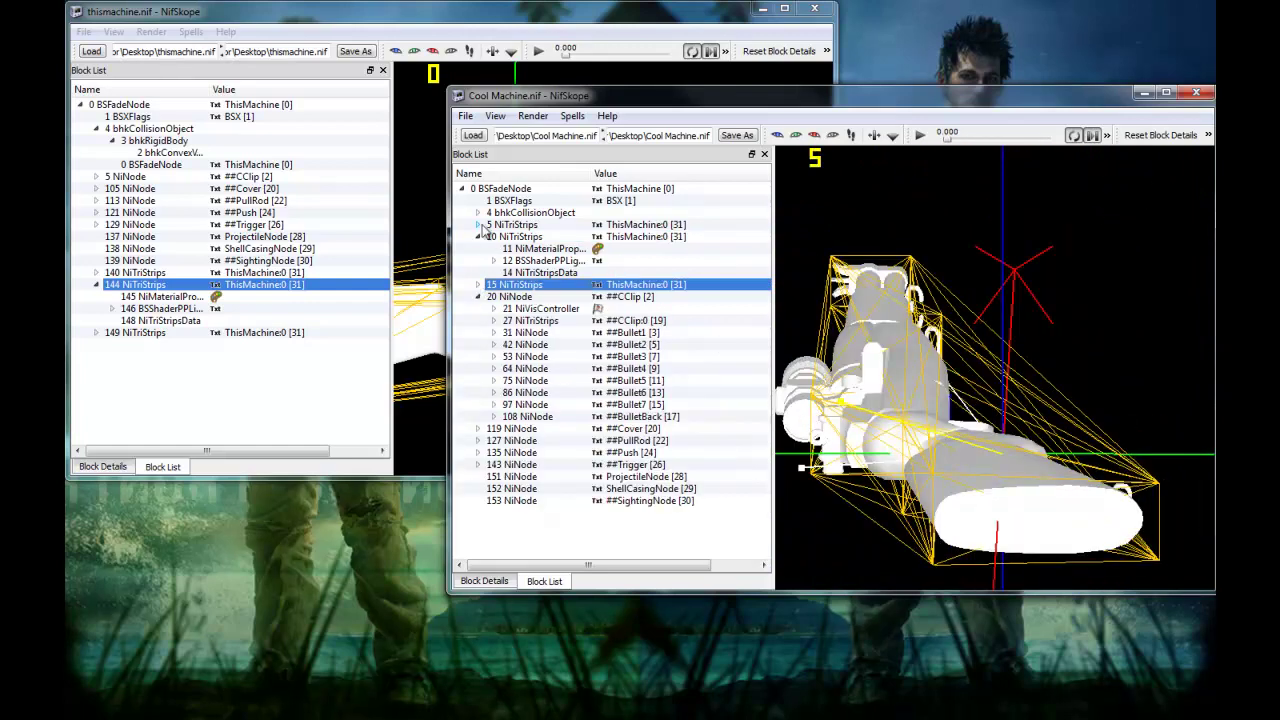
{"action": "left_click", "coordinate": [478, 237]}
{"action": "left_click", "coordinate": [478, 261]}
{"action": "left_click", "coordinate": [478, 261]}
{"action": "left_click", "coordinate": [478, 261]}
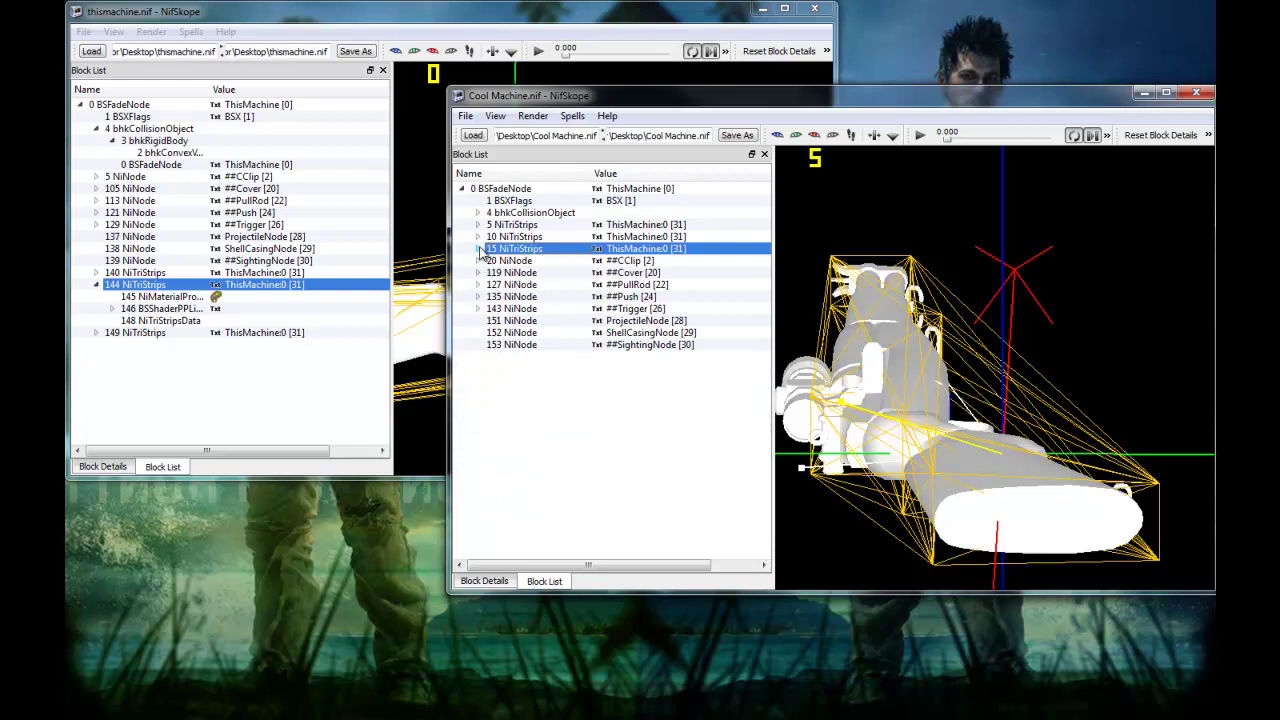
{"action": "left_click", "coordinate": [478, 249]}
{"action": "right_click", "coordinate": [513, 287]}
{"action": "mouse_move", "coordinate": [561, 353]}
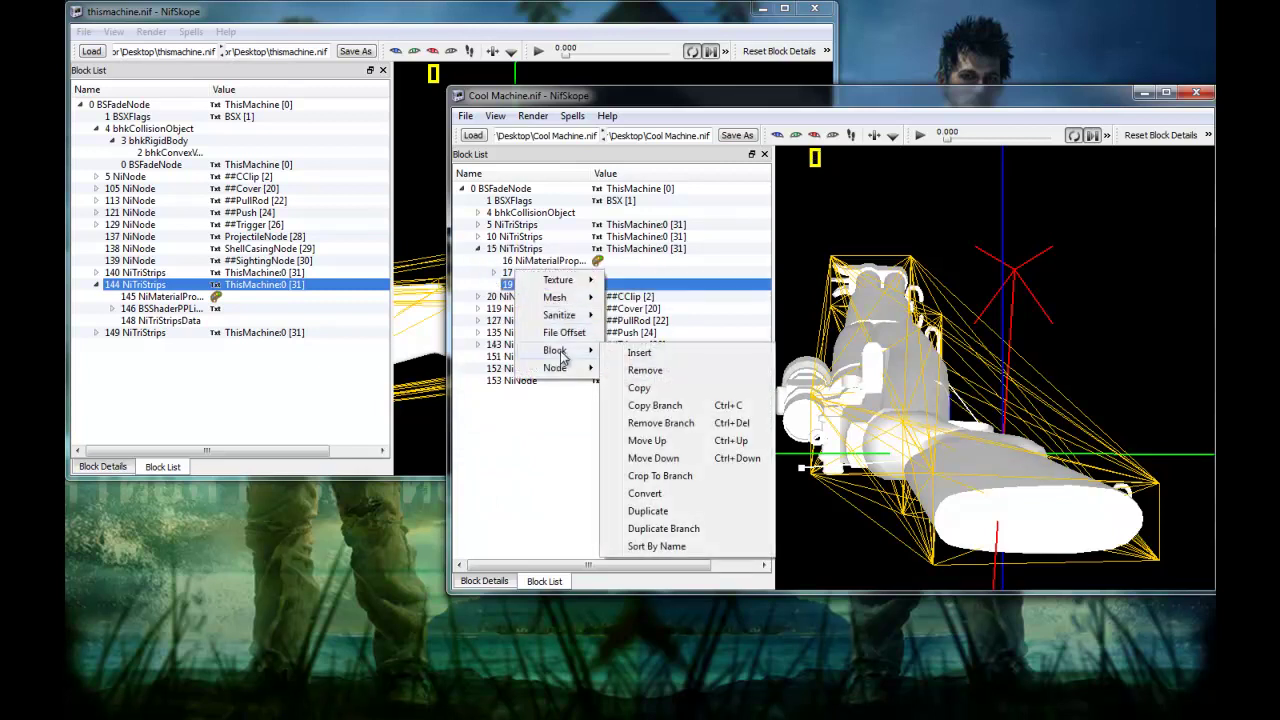
{"action": "left_click", "coordinate": [665, 389]}
Step: Collapse the duplicated 144 and 149 NiTriStrips branches in thismachine.nif
{"action": "left_click", "coordinate": [241, 385]}
{"action": "left_click", "coordinate": [96, 332]}
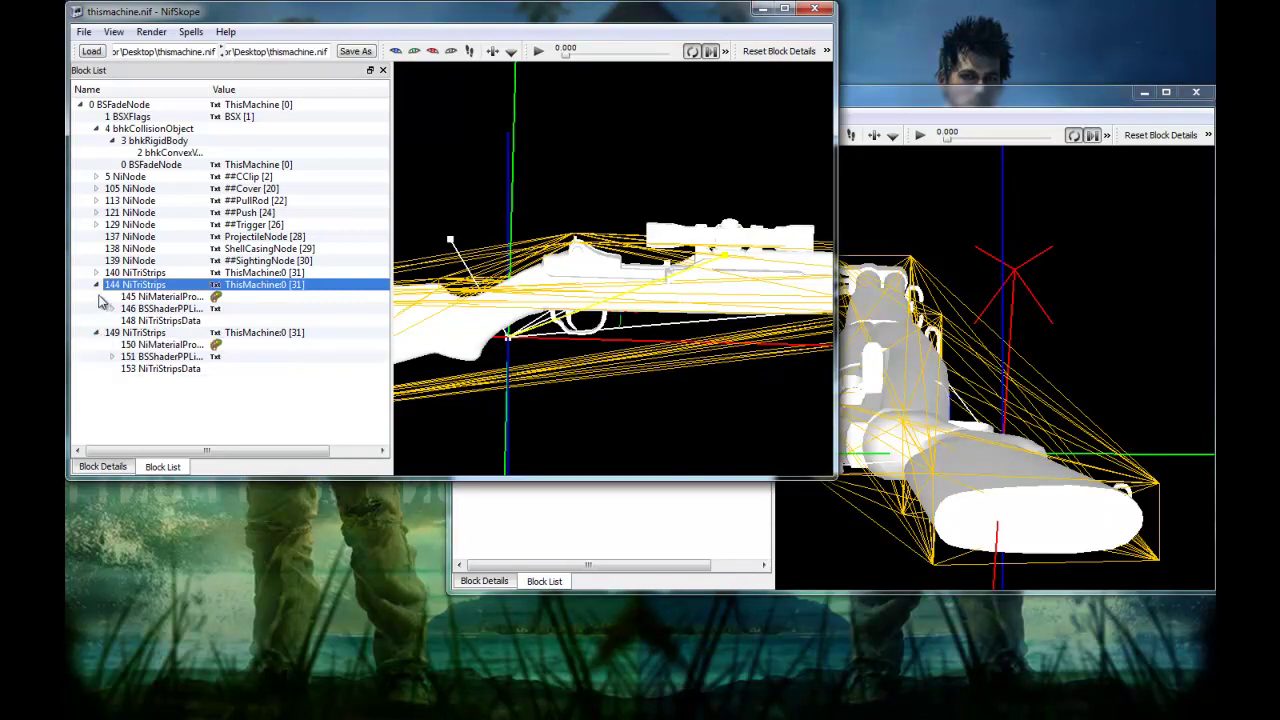
{"action": "left_click", "coordinate": [93, 297]}
{"action": "left_click", "coordinate": [96, 284]}
{"action": "left_click", "coordinate": [96, 296]}
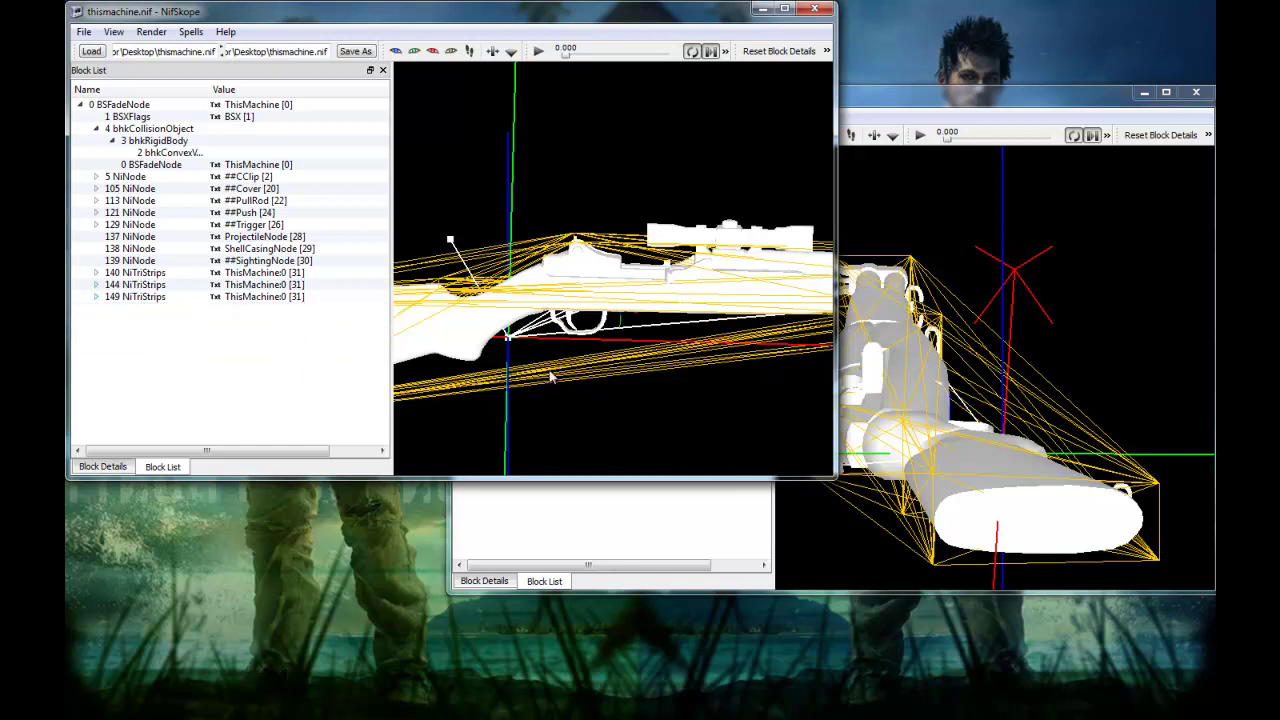
{"action": "left_click", "coordinate": [475, 364]}
Step: Paste the copied lens data over 143 NiTriStripsData under 140 NiTriStrips in thismachine.nif
{"action": "left_click", "coordinate": [140, 277]}
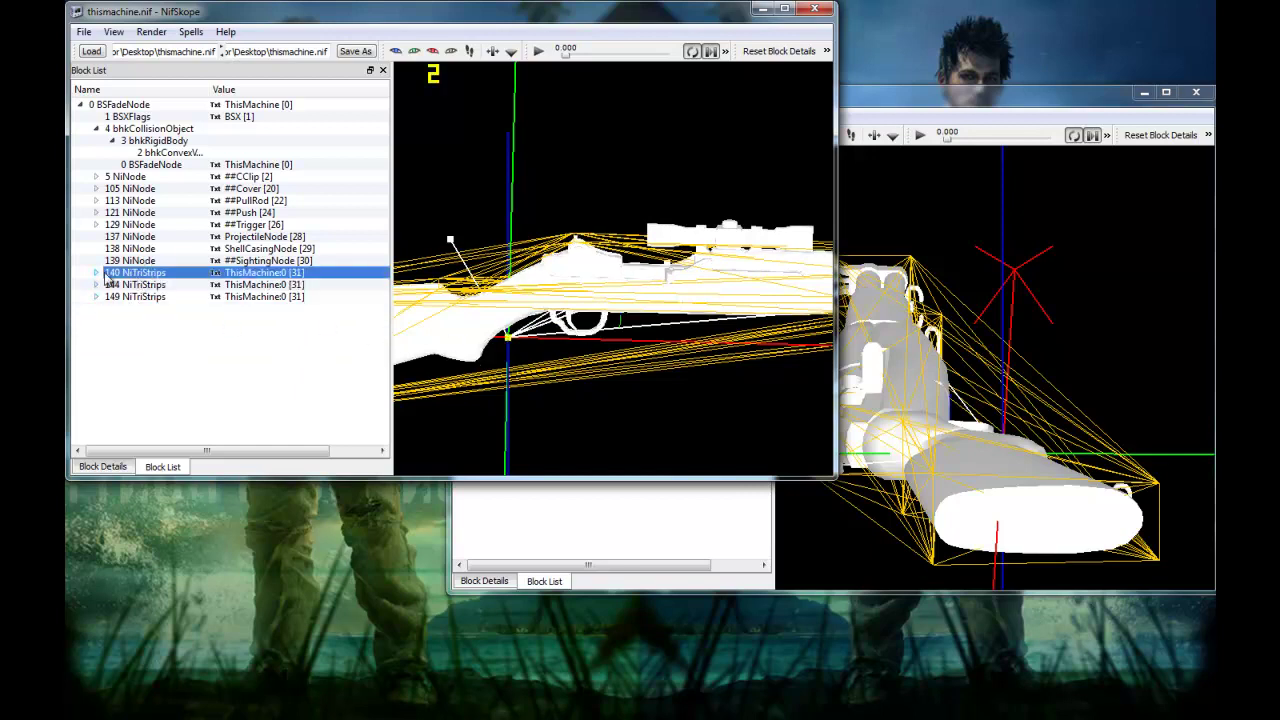
{"action": "left_click", "coordinate": [96, 272]}
{"action": "right_click", "coordinate": [145, 309]}
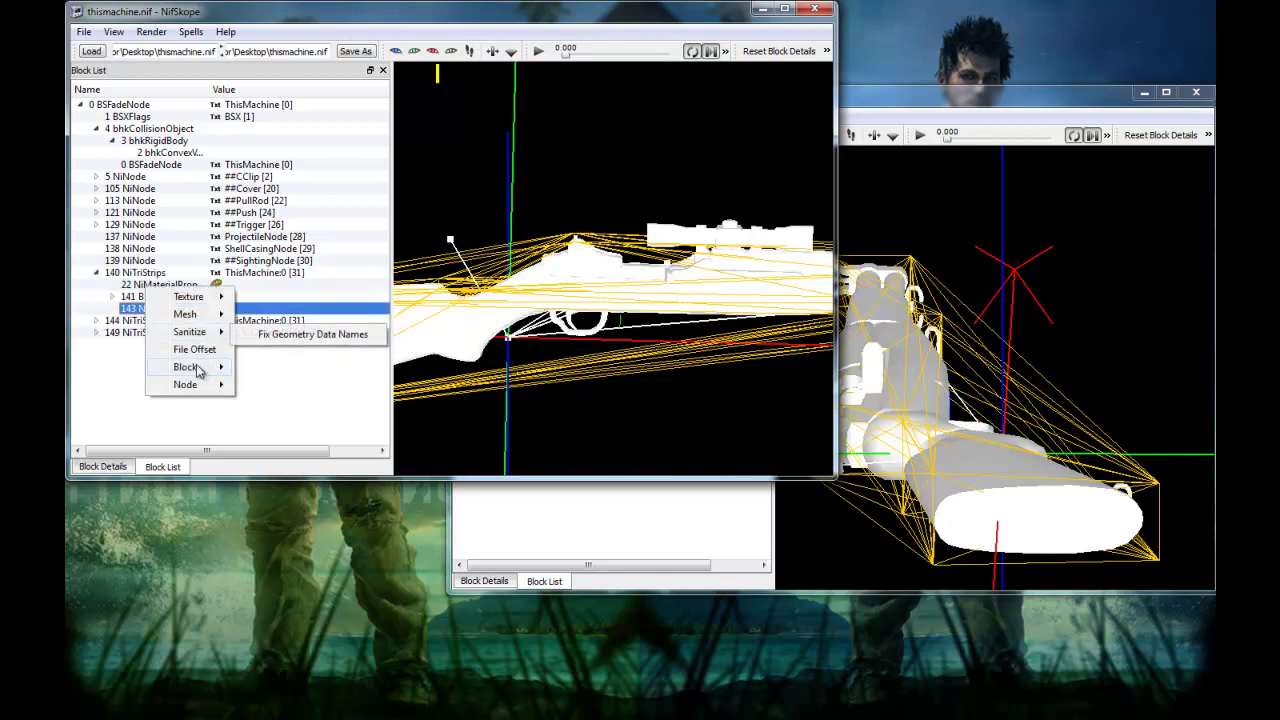
{"action": "mouse_move", "coordinate": [190, 367]}
{"action": "scroll", "coordinate": [550, 366], "scroll_direction": "down", "scroll_amount": 1}
{"action": "middle_click_drag", "start_coordinate": [549, 358], "coordinate": [582, 402]}
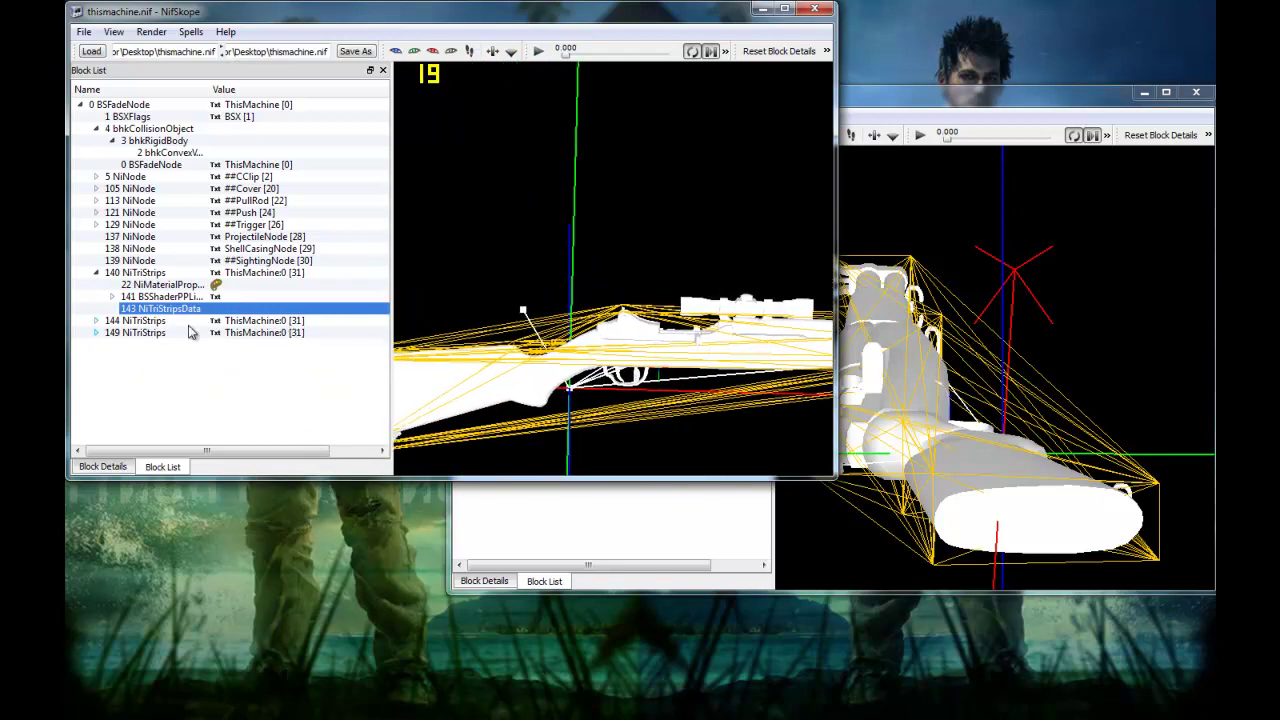
Step: Open the transform editor for 140 NiTriStrips in thismachine.nif and move it clear of the block list
{"action": "right_click", "coordinate": [146, 273]}
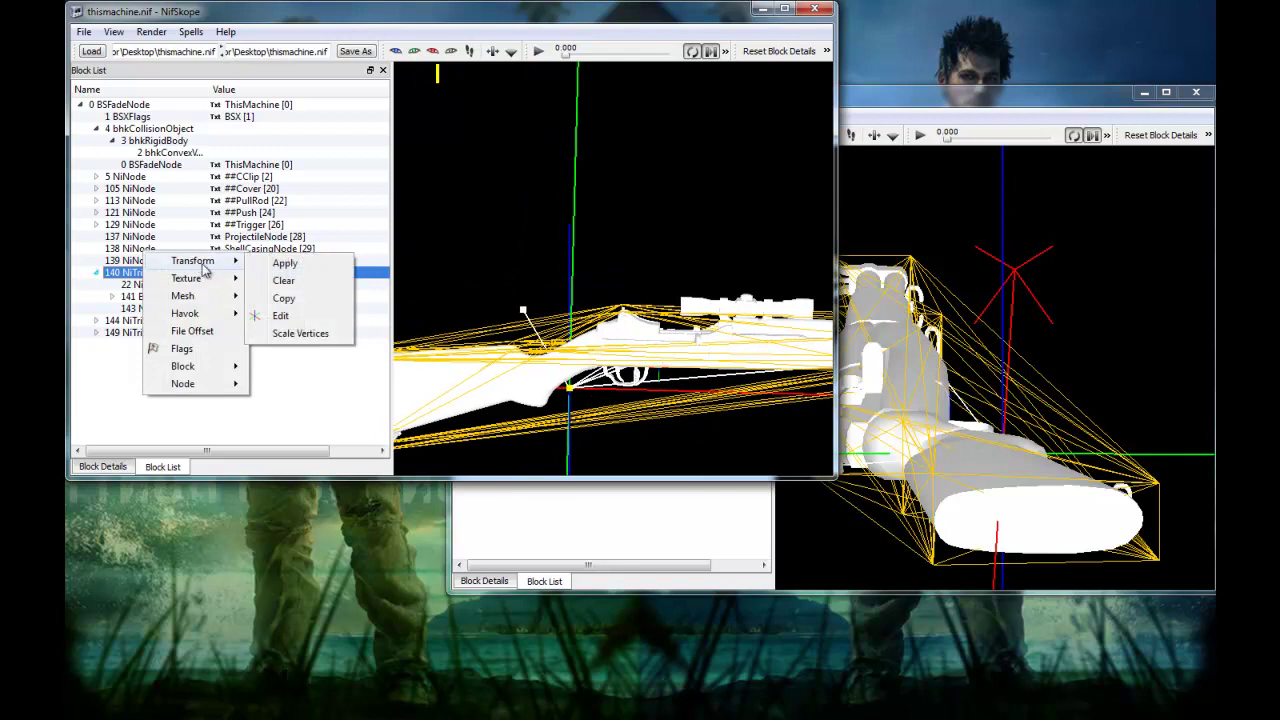
{"action": "left_click", "coordinate": [257, 317]}
{"action": "right_click", "coordinate": [169, 273]}
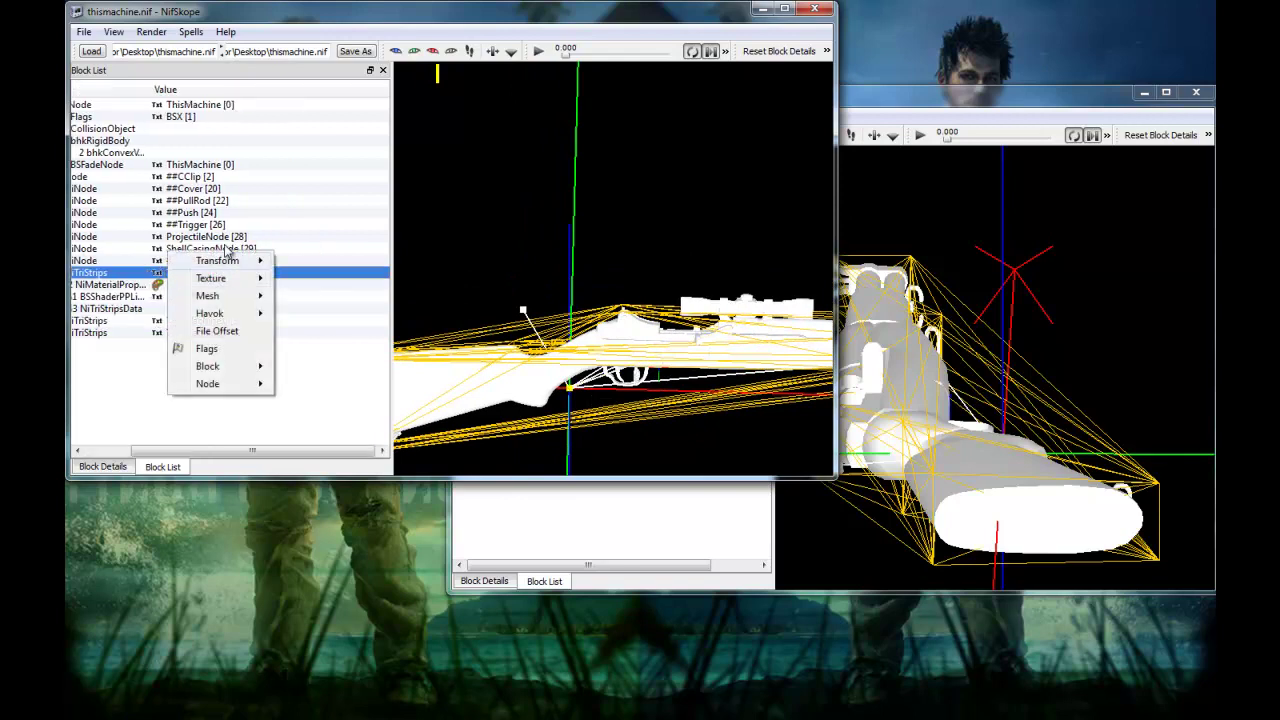
{"action": "left_click", "coordinate": [281, 319]}
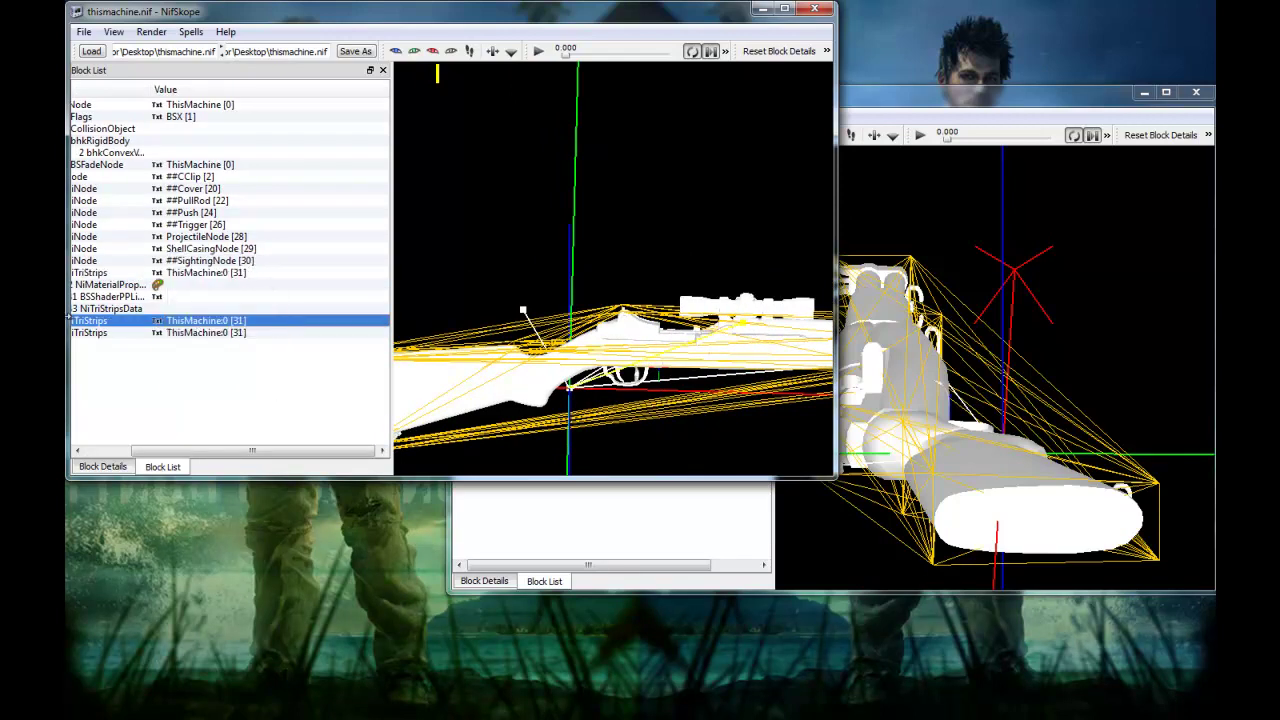
{"action": "left_click_drag", "start_coordinate": [210, 449], "coordinate": [154, 444]}
{"action": "left_click", "coordinate": [155, 277]}
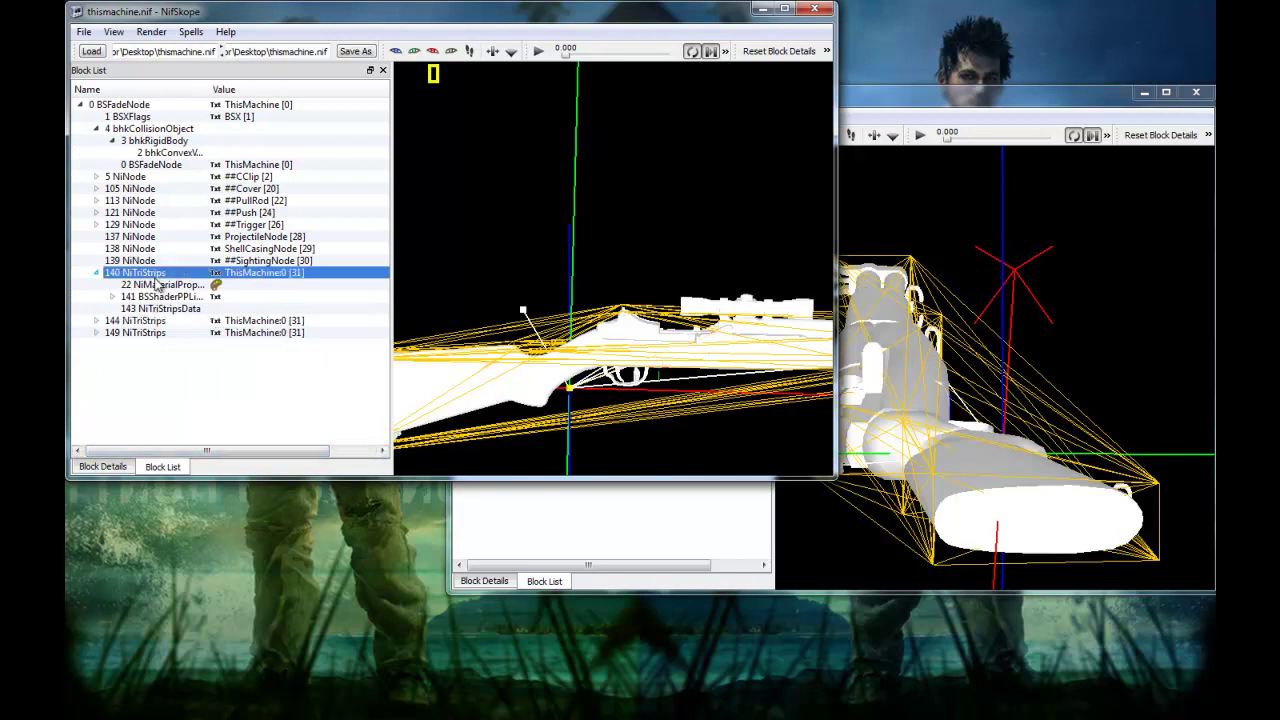
{"action": "right_click", "coordinate": [155, 264]}
{"action": "mouse_move", "coordinate": [215, 270]}
{"action": "left_click", "coordinate": [284, 321]}
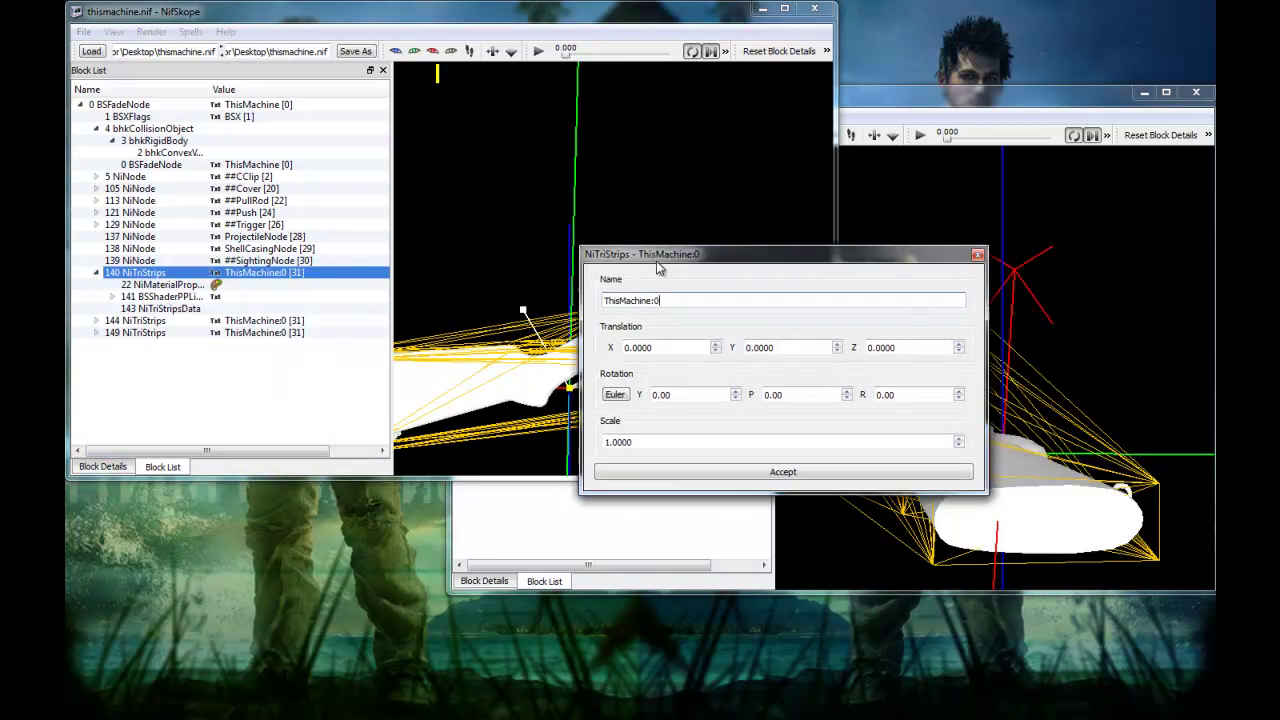
{"action": "left_click_drag", "start_coordinate": [656, 259], "coordinate": [709, 141]}
Step: Open the transform editor for thismachine.nif's 144 NiTriStrips and place it beside the 140 NiTriStrips editor
{"action": "right_click", "coordinate": [154, 321]}
{"action": "mouse_move", "coordinate": [207, 315]}
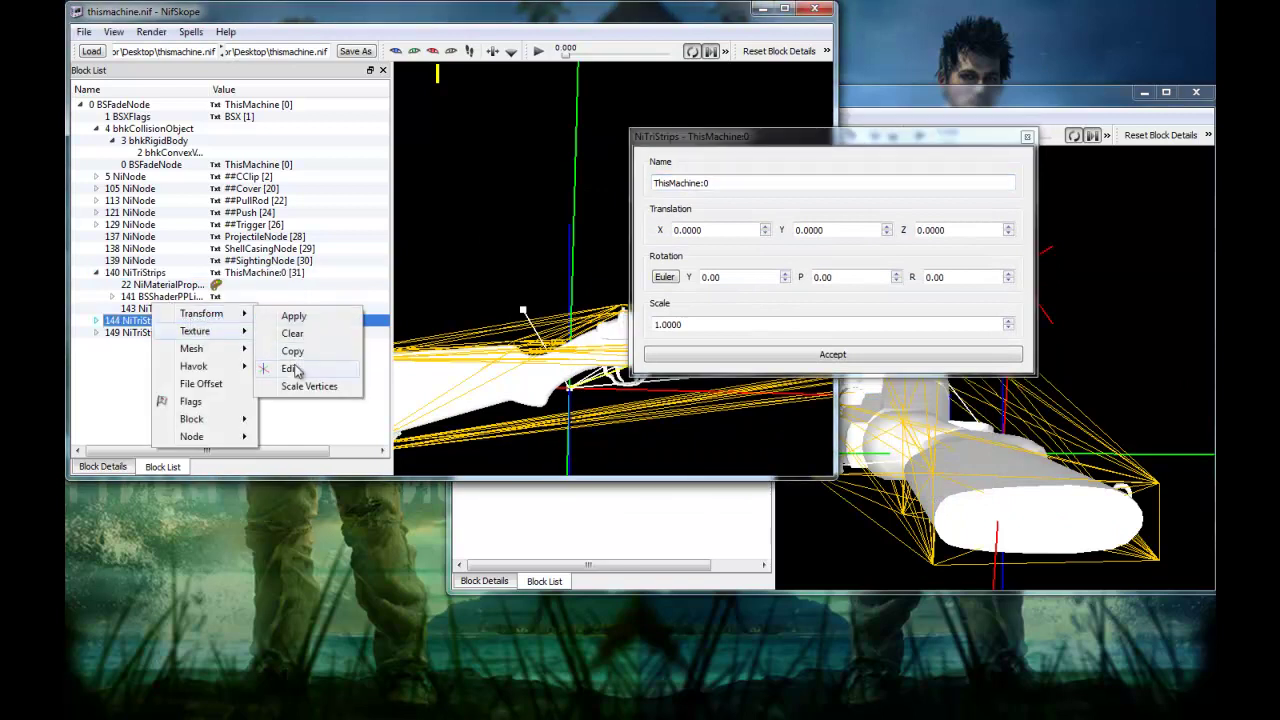
{"action": "left_click", "coordinate": [293, 368]}
{"action": "right_click", "coordinate": [220, 322]}
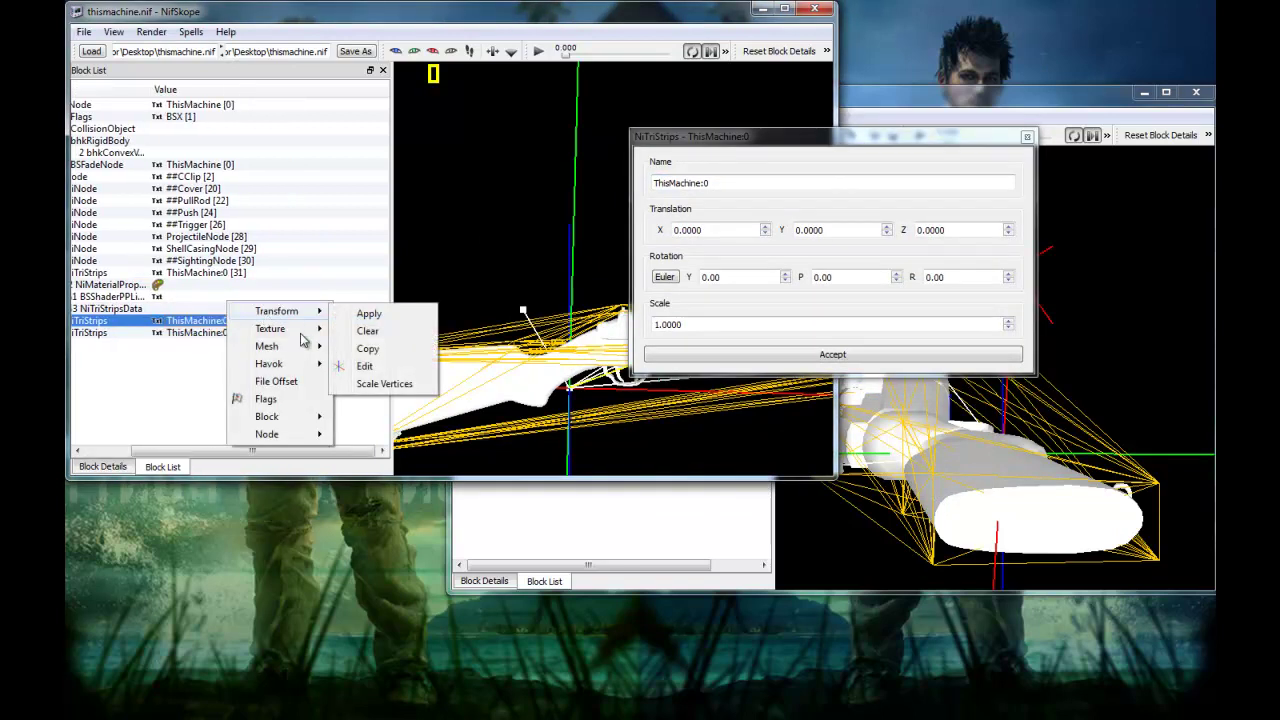
{"action": "mouse_move", "coordinate": [305, 317]}
{"action": "left_click", "coordinate": [364, 367]}
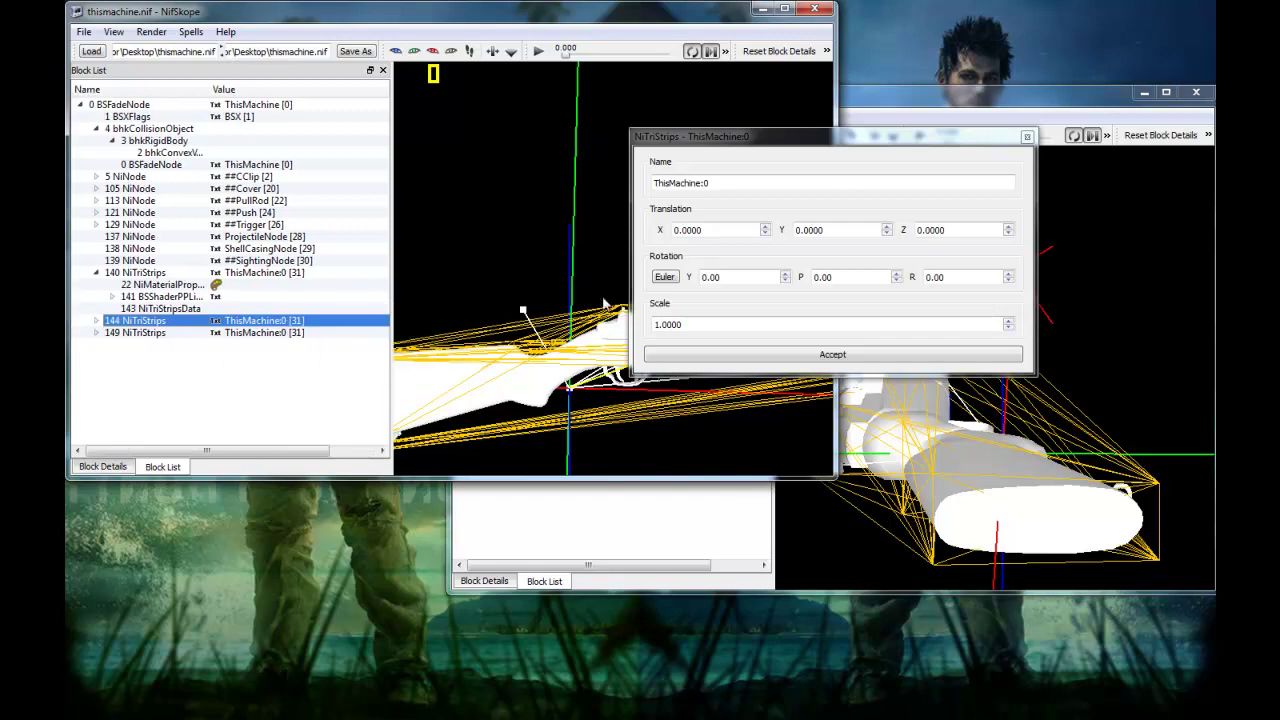
{"action": "left_click_drag", "start_coordinate": [974, 235], "coordinate": [444, 117]}
{"action": "left_click_drag", "start_coordinate": [1130, 400], "coordinate": [1143, 329]}
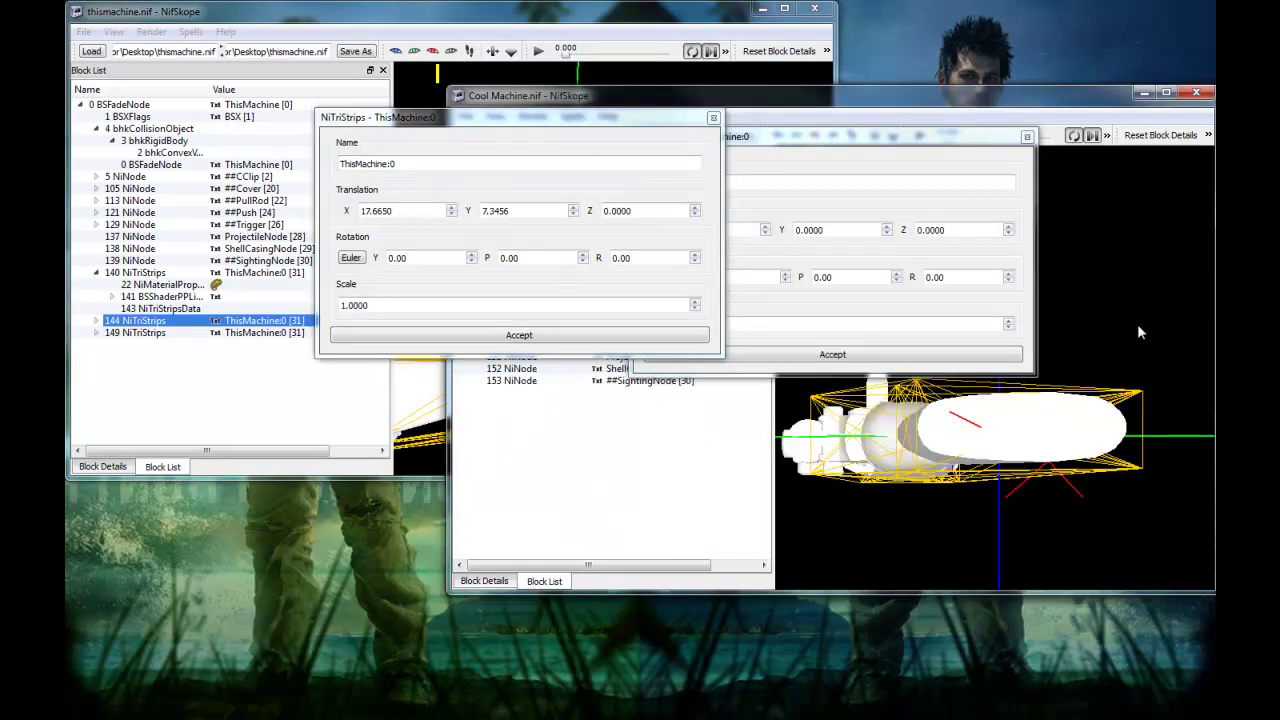
{"action": "middle_click_drag", "start_coordinate": [1143, 329], "coordinate": [1190, 337]}
{"action": "left_click_drag", "start_coordinate": [1190, 337], "coordinate": [1101, 367]}
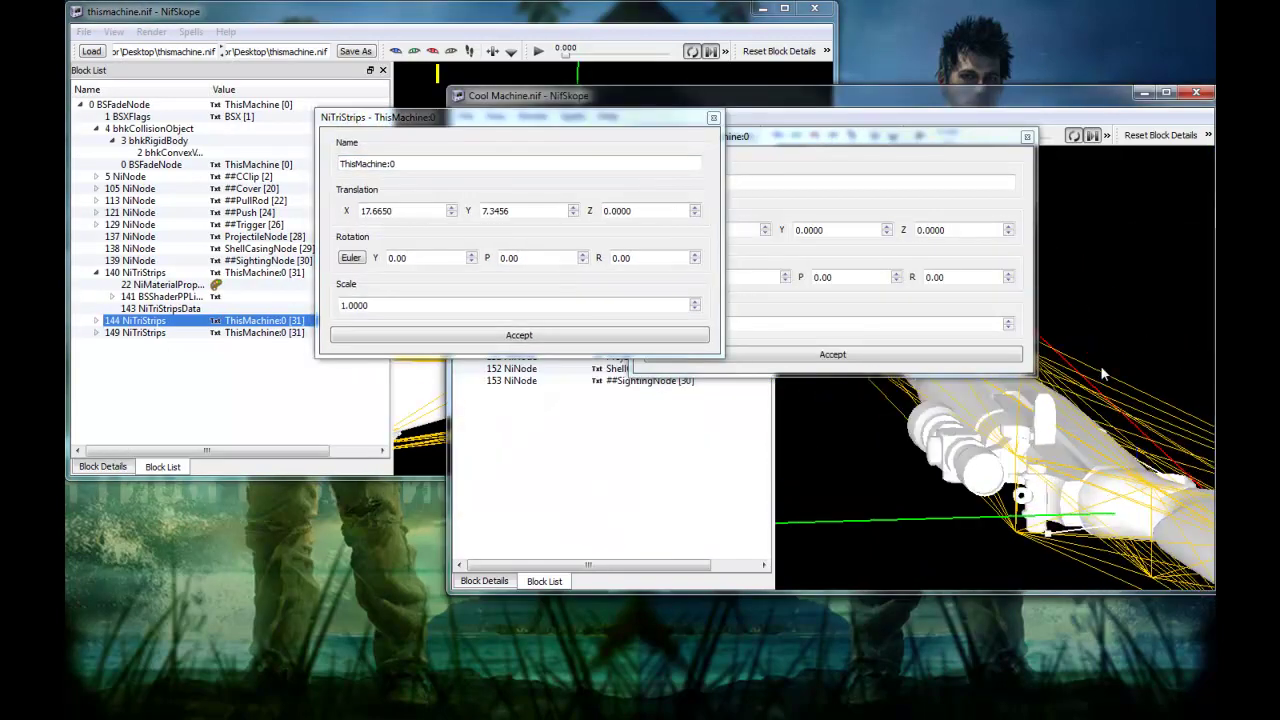
{"action": "left_click_drag", "start_coordinate": [632, 124], "coordinate": [480, 135]}
Step: Copy the scope's translation to 140 NiTriStrips, setting X 17.6650 and Y 7.3456, and close both transform editors
{"action": "double_click", "coordinate": [330, 212]}
{"action": "key", "text": "ctrl+c"}
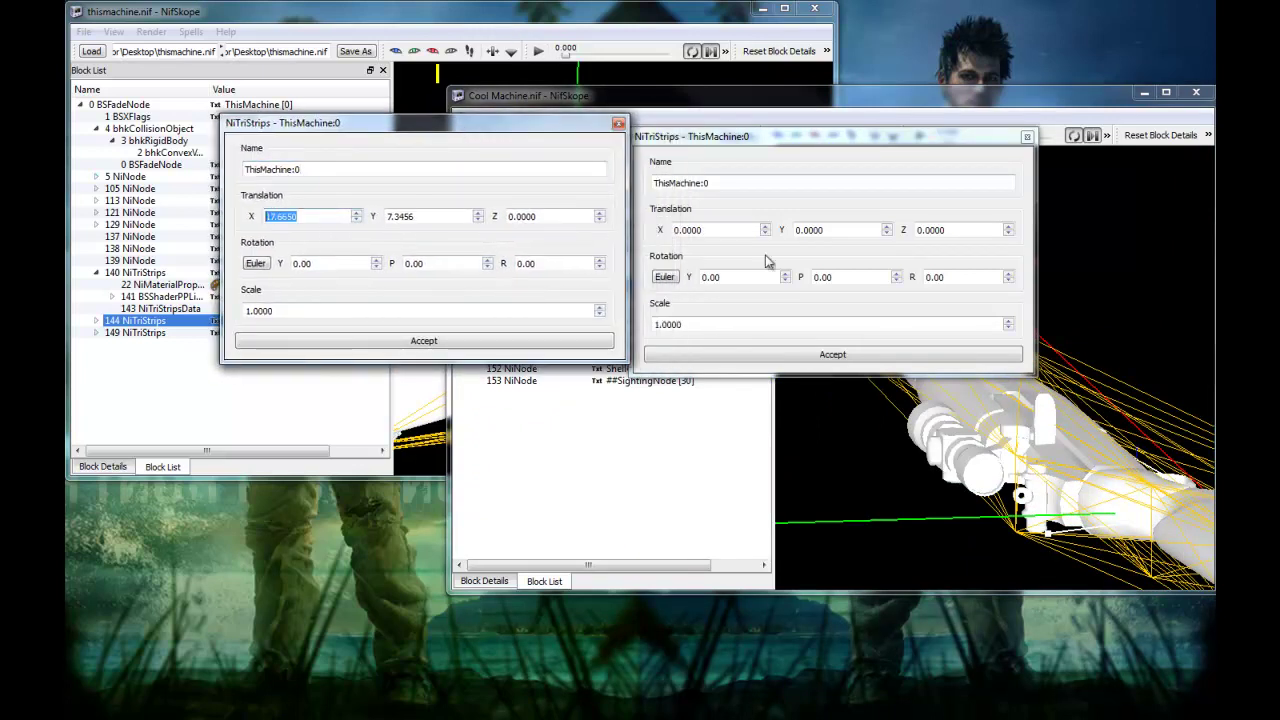
{"action": "left_click_drag", "start_coordinate": [741, 230], "coordinate": [660, 229]}
{"action": "key", "text": "ctrl+v"}
{"action": "left_click_drag", "start_coordinate": [434, 218], "coordinate": [380, 217]}
{"action": "left_click_drag", "start_coordinate": [826, 231], "coordinate": [817, 231]}
{"action": "double_click", "coordinate": [817, 230]}
{"action": "type", "text": "7.3456"}
{"action": "left_click", "coordinate": [731, 354]}
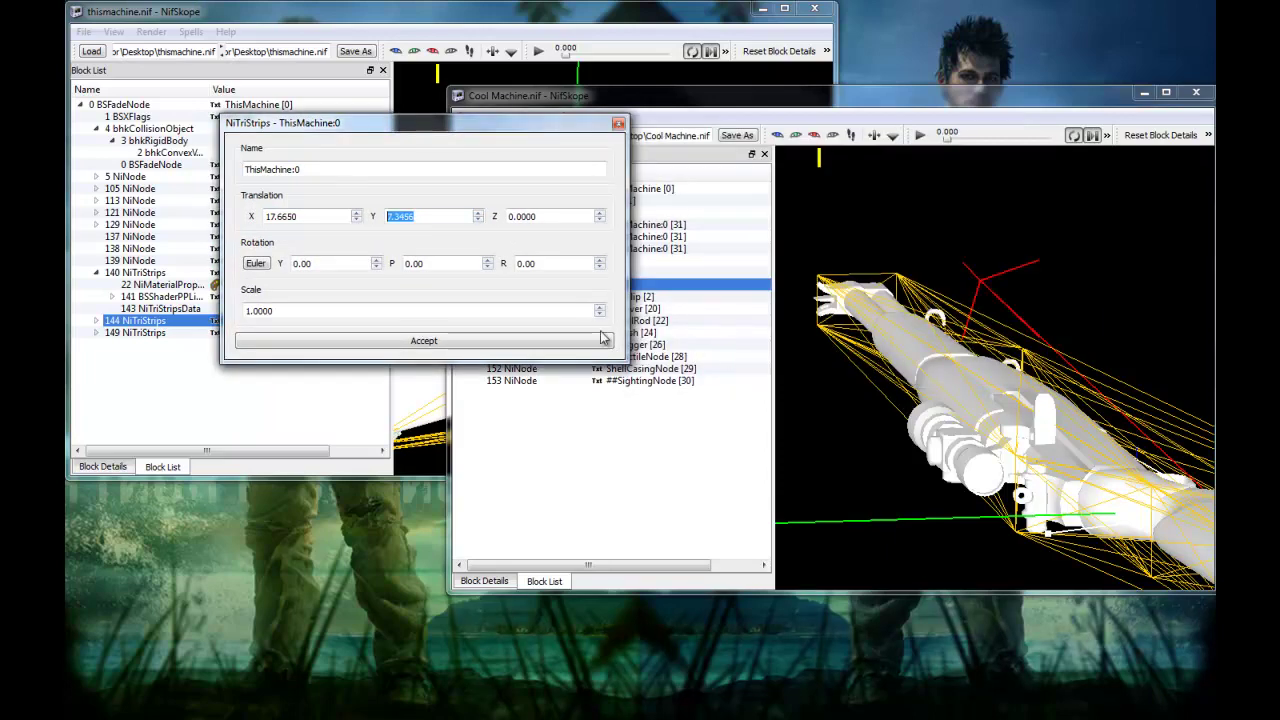
{"action": "left_click", "coordinate": [586, 341]}
Step: Inspect the scope's eyepiece in thismachine.nif up close and select the lens mesh
{"action": "left_click_drag", "start_coordinate": [571, 312], "coordinate": [704, 132]}
{"action": "scroll", "coordinate": [714, 140], "scroll_direction": "up", "scroll_amount": 5}
{"action": "left_click", "coordinate": [705, 127]}
{"action": "scroll", "coordinate": [706, 126], "scroll_direction": "up", "scroll_amount": 5}
{"action": "middle_click_drag", "start_coordinate": [706, 127], "coordinate": [698, 143]}
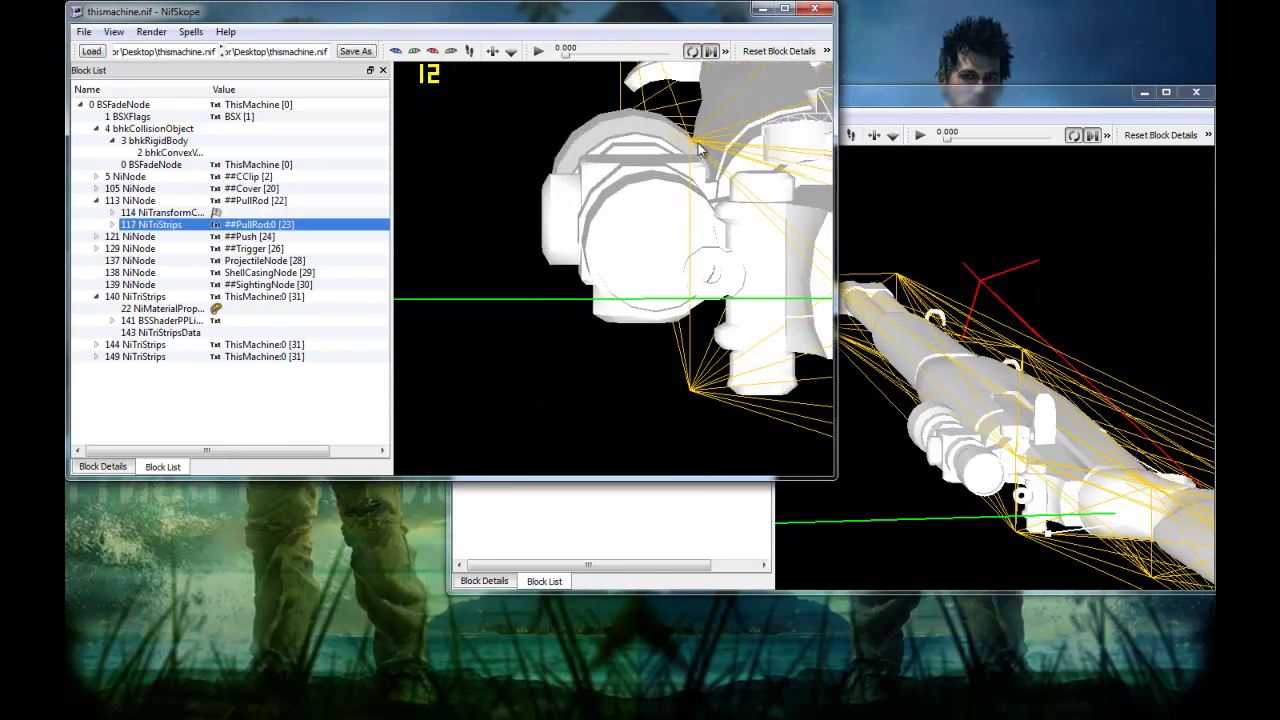
{"action": "left_click", "coordinate": [652, 232]}
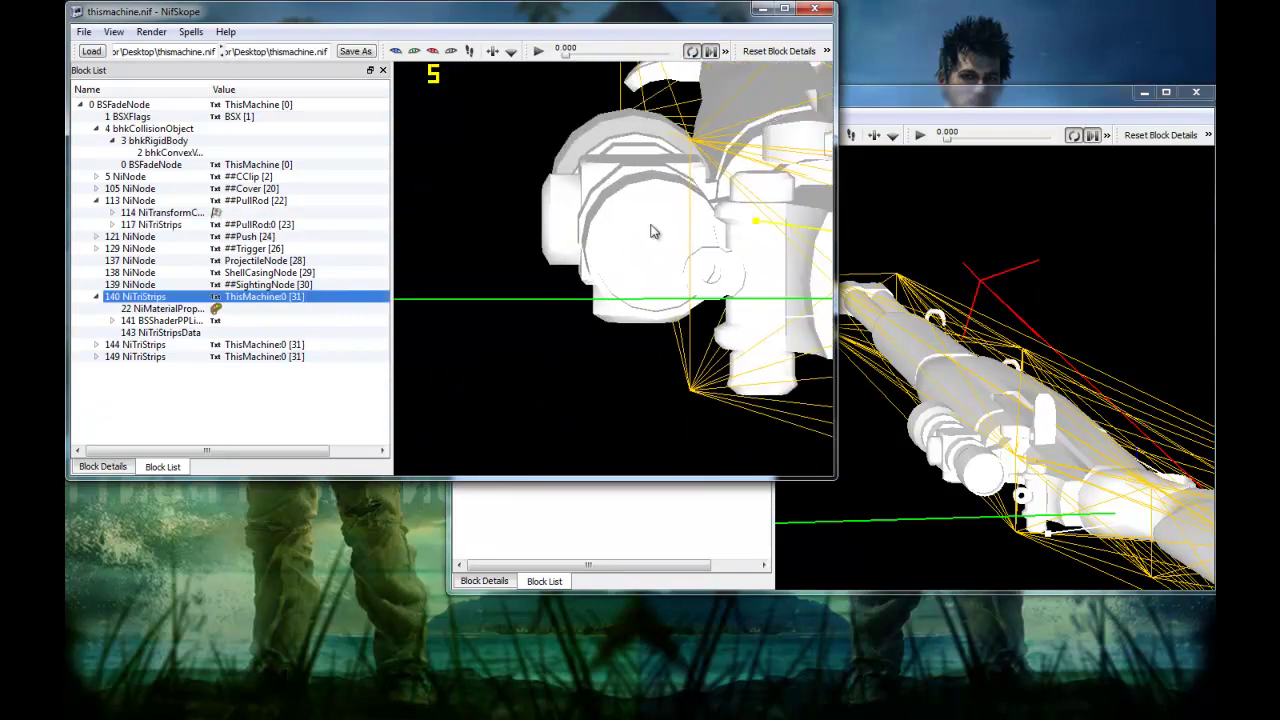
Step: Test the lens by shifting 140 NiTriStrips to Y 8.3456, restore Y 7.3456 and close its transform editor
{"action": "right_click", "coordinate": [245, 298]}
{"action": "left_click", "coordinate": [408, 339]}
{"action": "right_click", "coordinate": [272, 304]}
{"action": "right_click", "coordinate": [269, 297]}
{"action": "mouse_move", "coordinate": [291, 289]}
{"action": "left_click", "coordinate": [444, 345]}
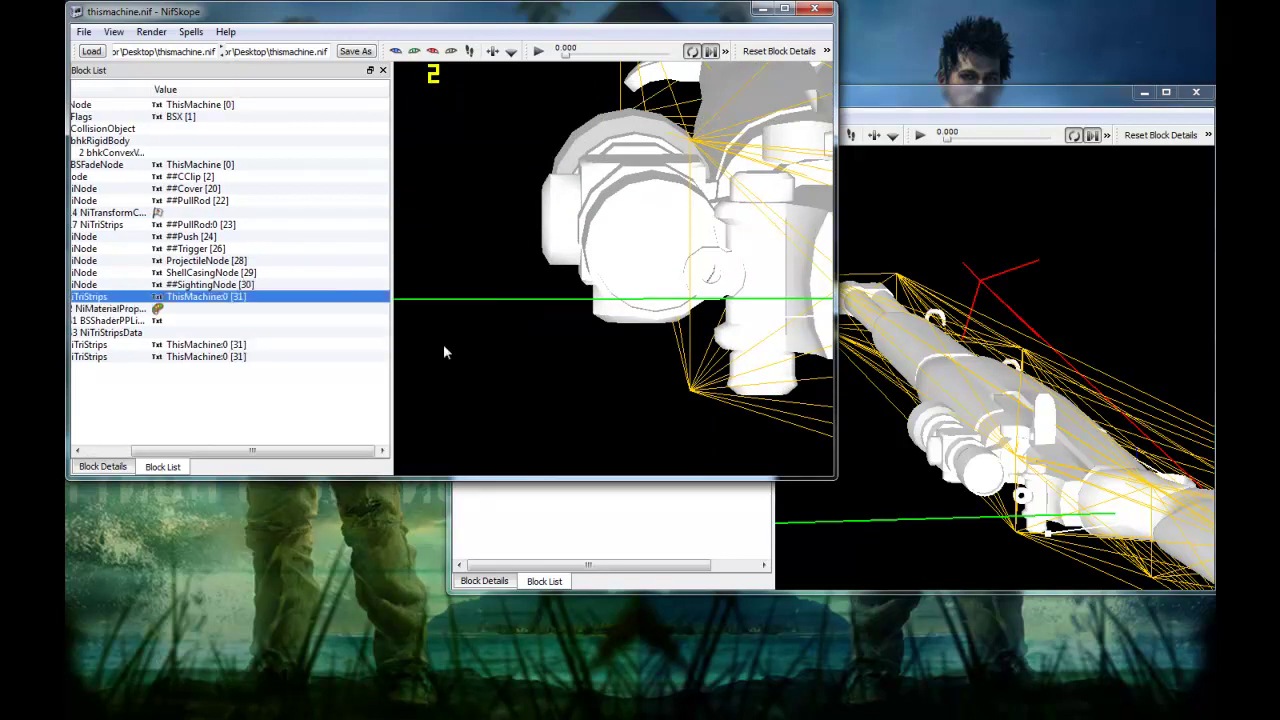
{"action": "right_click", "coordinate": [288, 278]}
{"action": "mouse_move", "coordinate": [330, 284]}
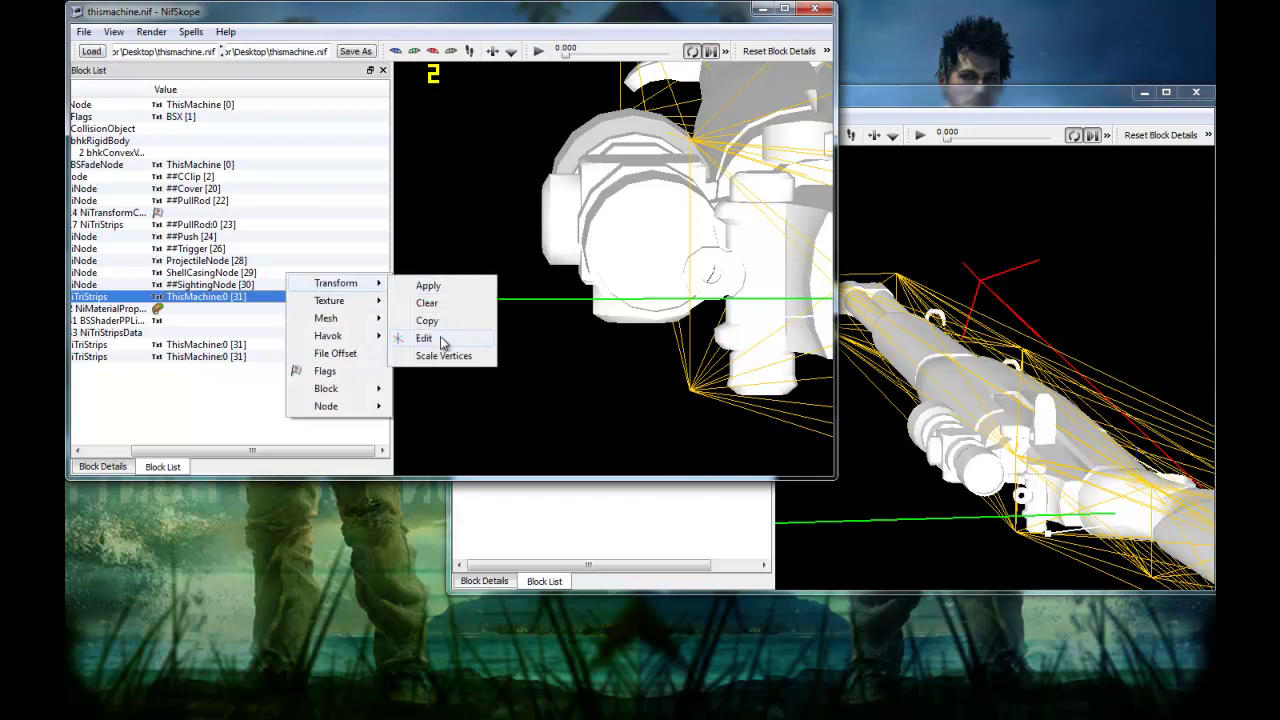
{"action": "left_click", "coordinate": [442, 340]}
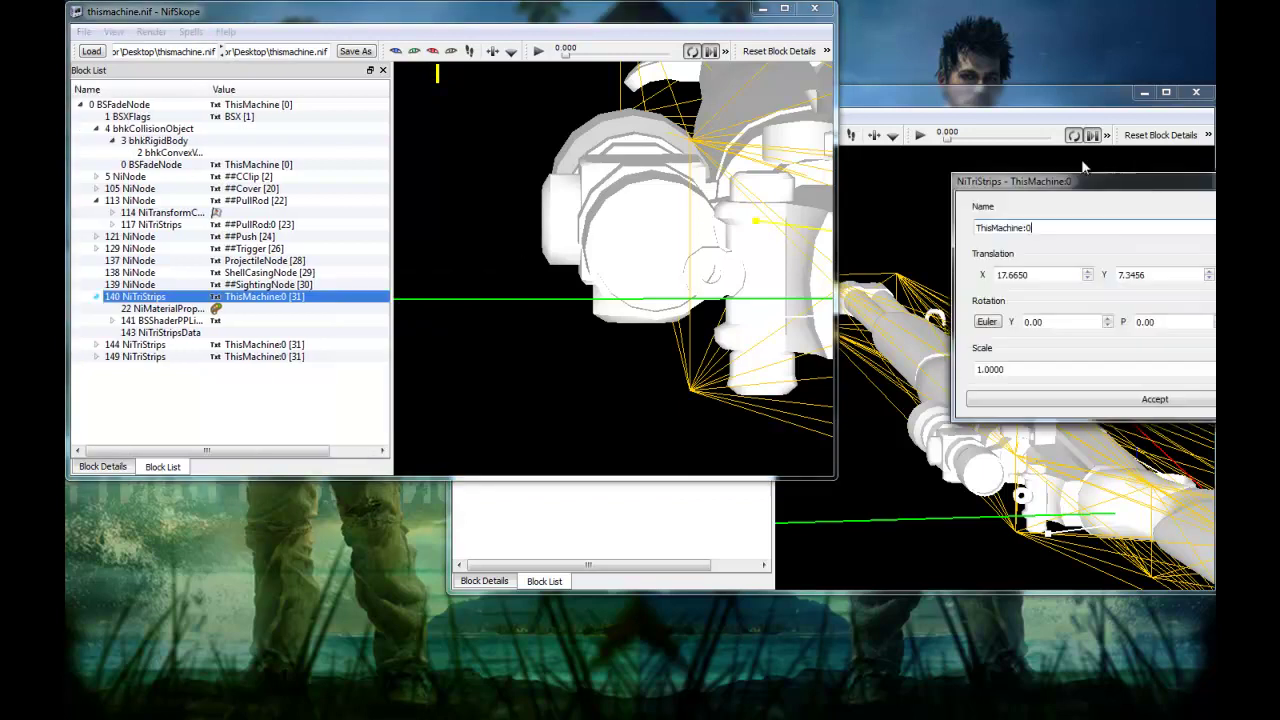
{"action": "double_click", "coordinate": [1066, 246]}
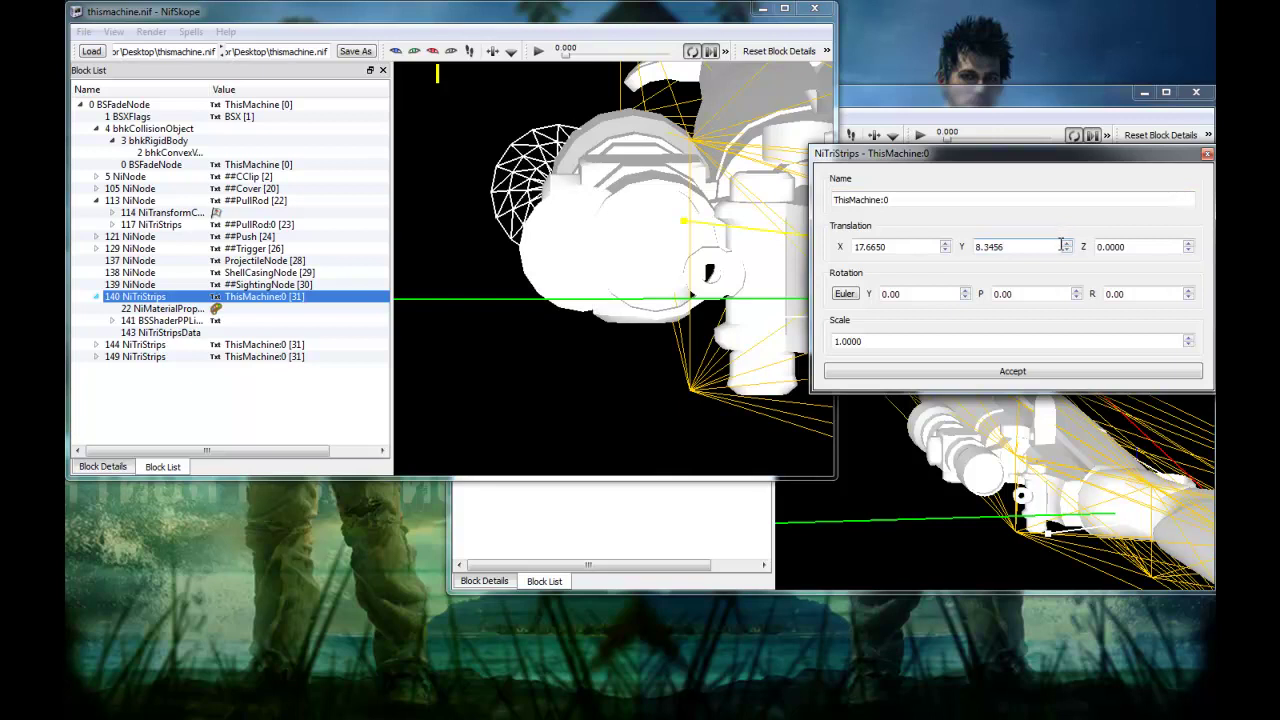
{"action": "left_click", "coordinate": [1066, 250]}
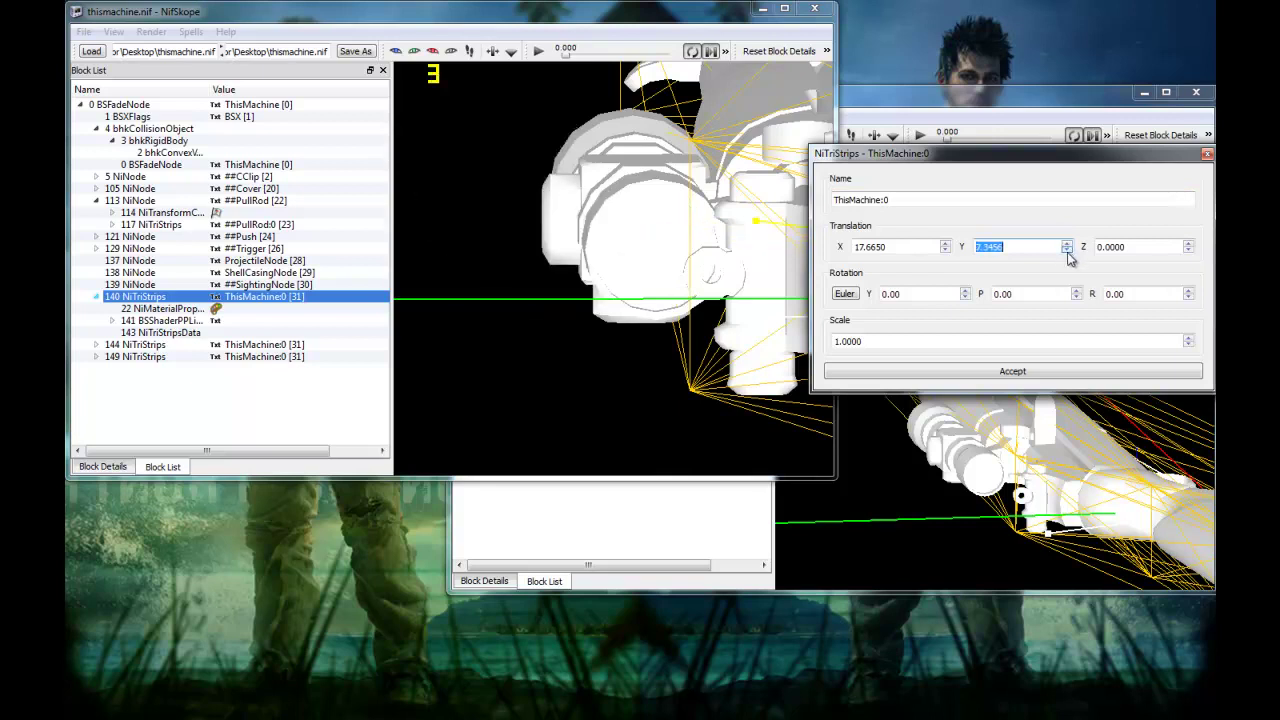
{"action": "left_click", "coordinate": [1036, 371]}
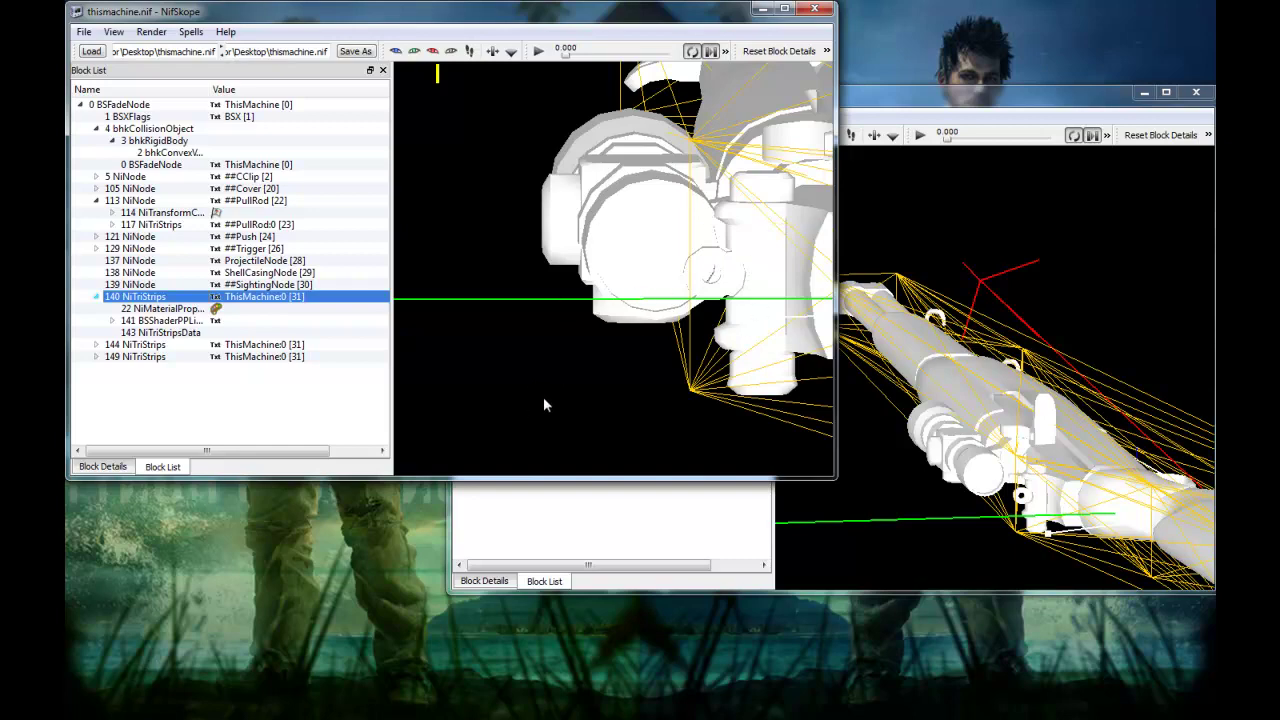
{"action": "scroll", "coordinate": [647, 355], "scroll_direction": "down", "scroll_amount": 1}
{"action": "left_click_drag", "start_coordinate": [647, 355], "coordinate": [616, 348]}
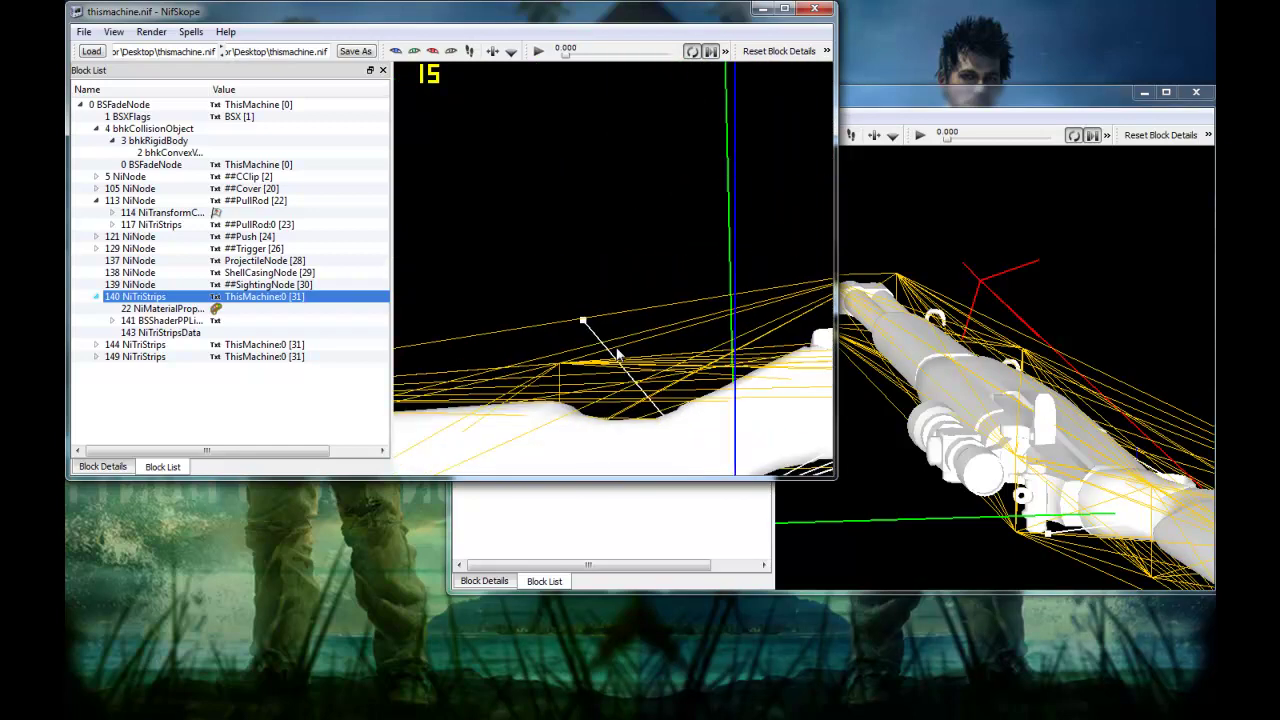
{"action": "scroll", "coordinate": [617, 354], "scroll_direction": "down", "scroll_amount": 2}
{"action": "left_click", "coordinate": [88, 34]}
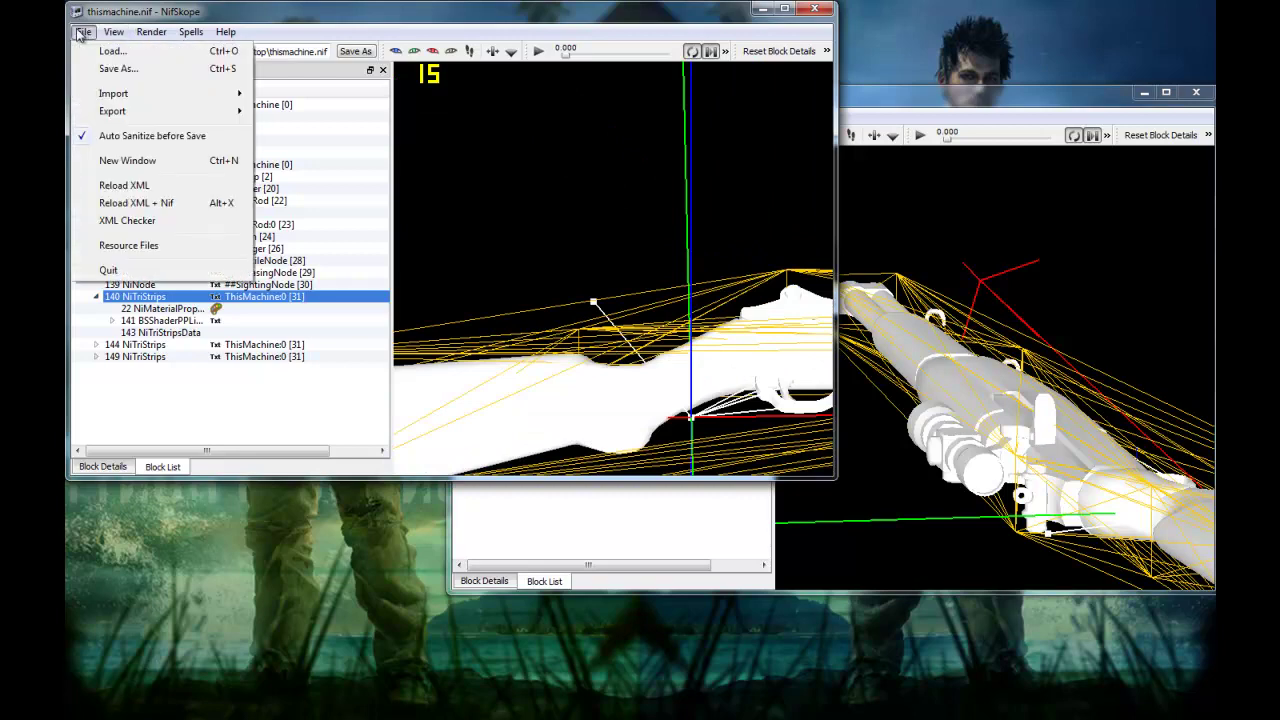
{"action": "left_click", "coordinate": [114, 64]}
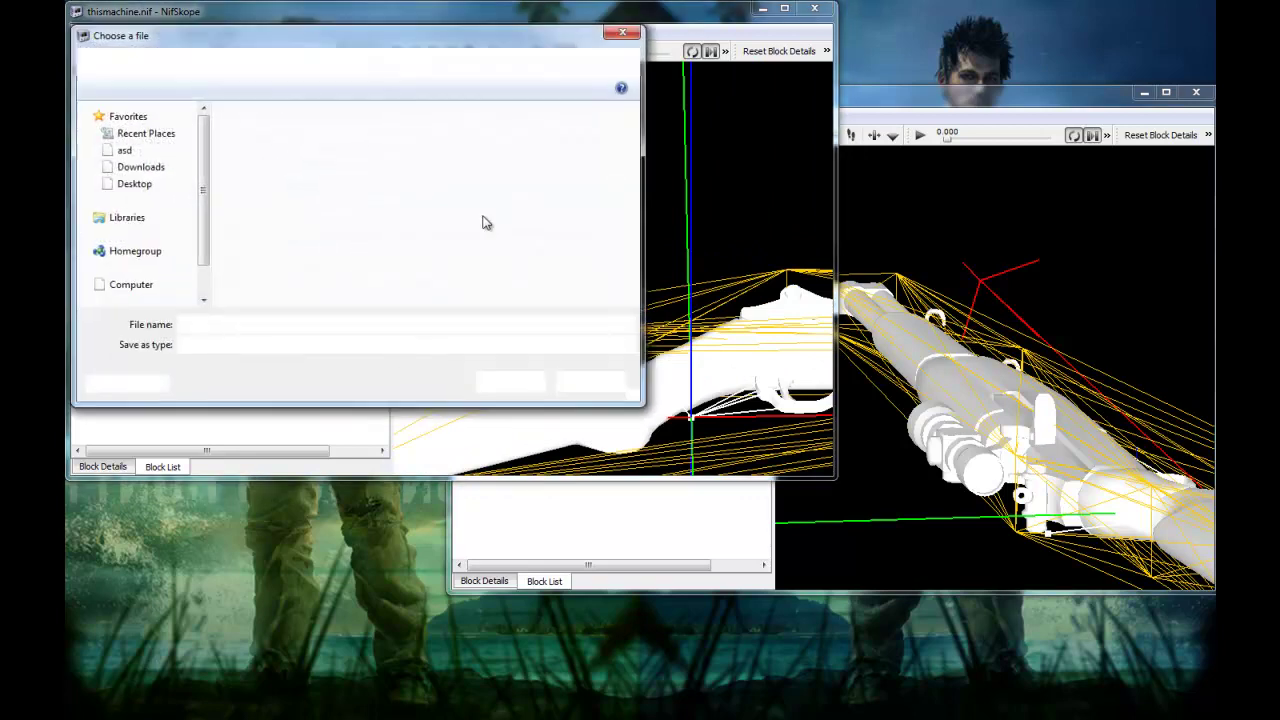
{"action": "left_click", "coordinate": [591, 385]}
Step: Select the ##SightingNode in both thismachine.nif and Cool Machine.nif
{"action": "left_click_drag", "start_coordinate": [630, 205], "coordinate": [622, 250]}
{"action": "left_click", "coordinate": [592, 299]}
{"action": "middle_click_drag", "start_coordinate": [732, 257], "coordinate": [698, 266]}
{"action": "left_click_drag", "start_coordinate": [938, 337], "coordinate": [947, 300]}
{"action": "left_click", "coordinate": [953, 290]}
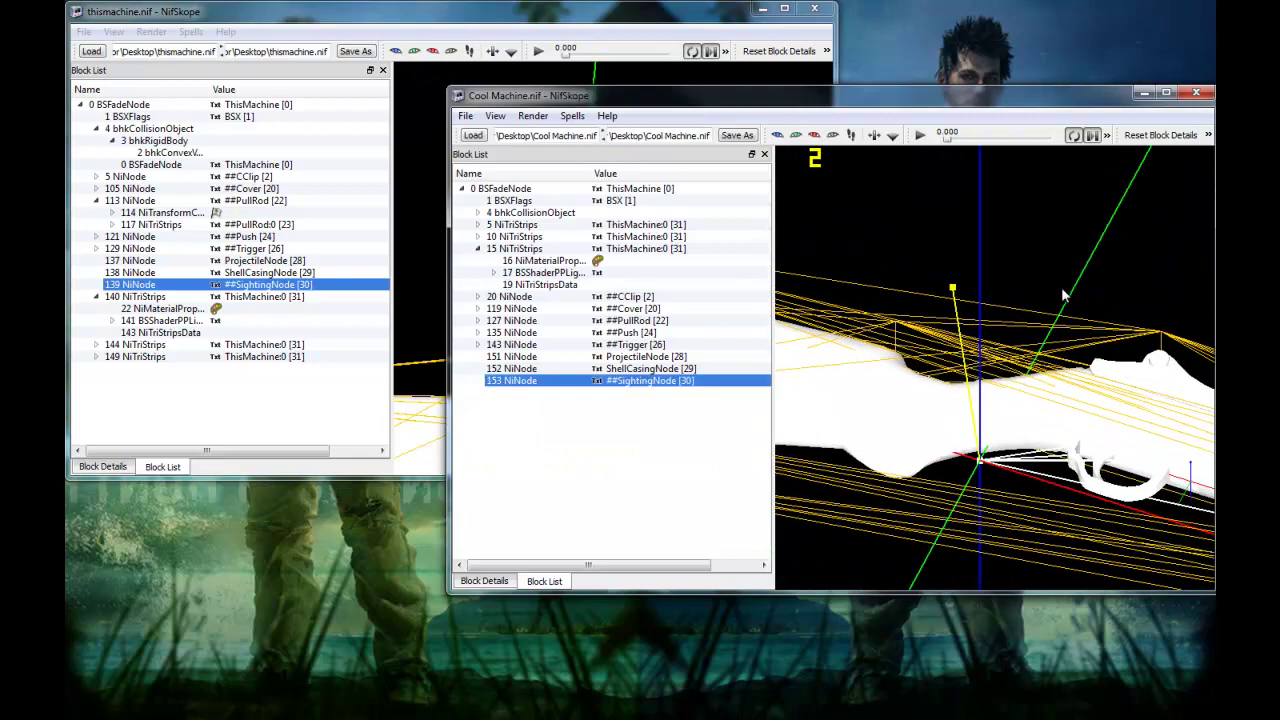
Step: Open the transform editor for the ##SightingNode in Cool Machine.nif
{"action": "left_click_drag", "start_coordinate": [1062, 286], "coordinate": [1079, 273]}
{"action": "right_click", "coordinate": [1079, 273]}
{"action": "left_click", "coordinate": [943, 232]}
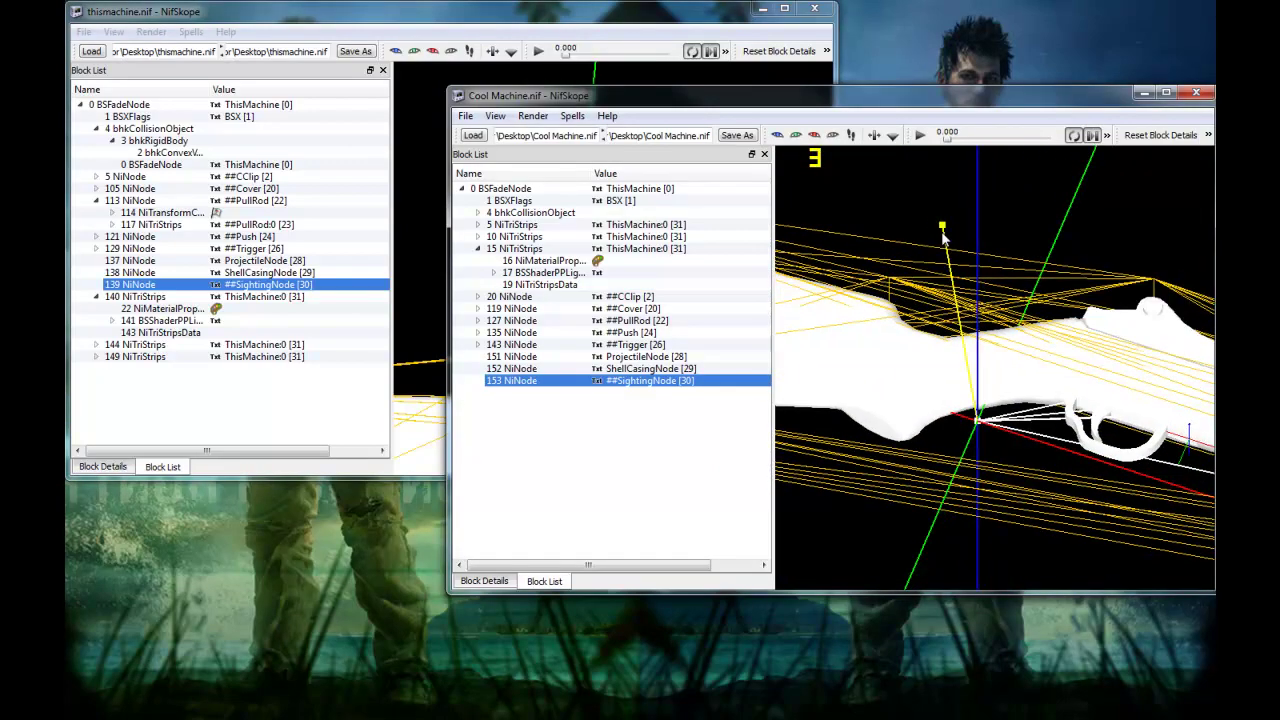
{"action": "right_click", "coordinate": [943, 233]}
{"action": "mouse_move", "coordinate": [964, 243]}
{"action": "left_click", "coordinate": [1073, 301]}
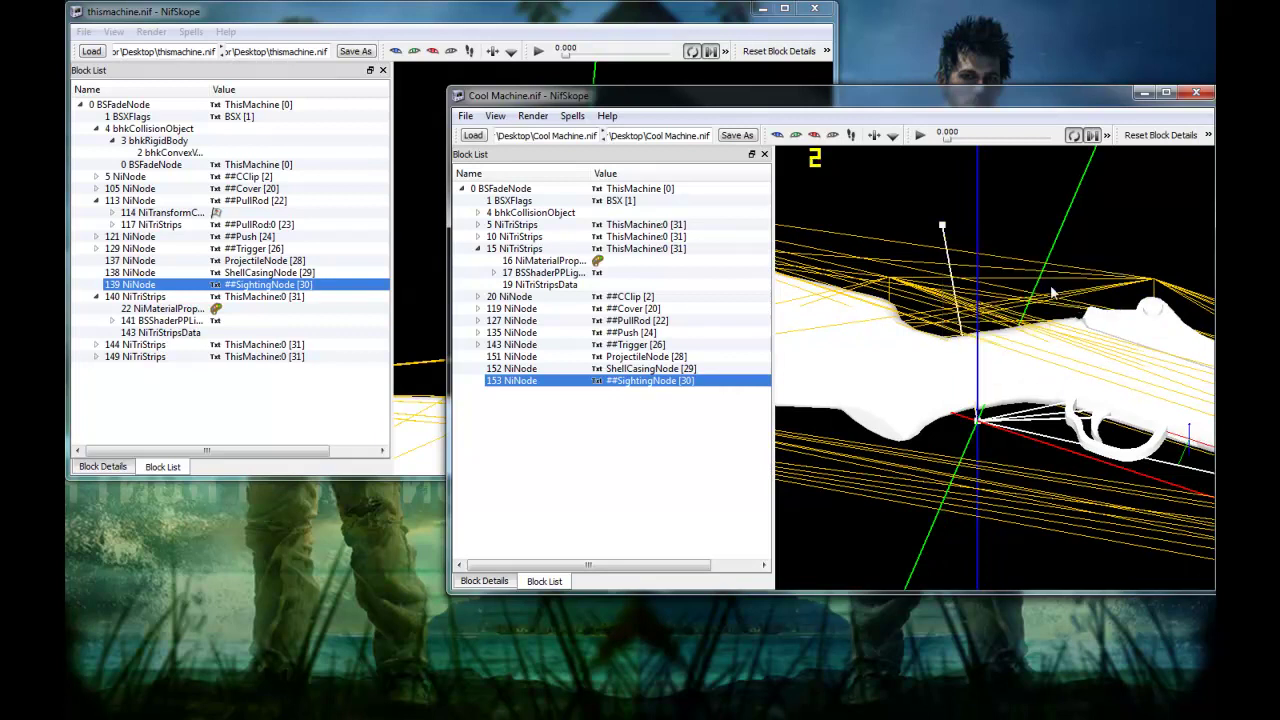
{"action": "left_click_drag", "start_coordinate": [954, 233], "coordinate": [950, 233]}
{"action": "right_click", "coordinate": [951, 234]}
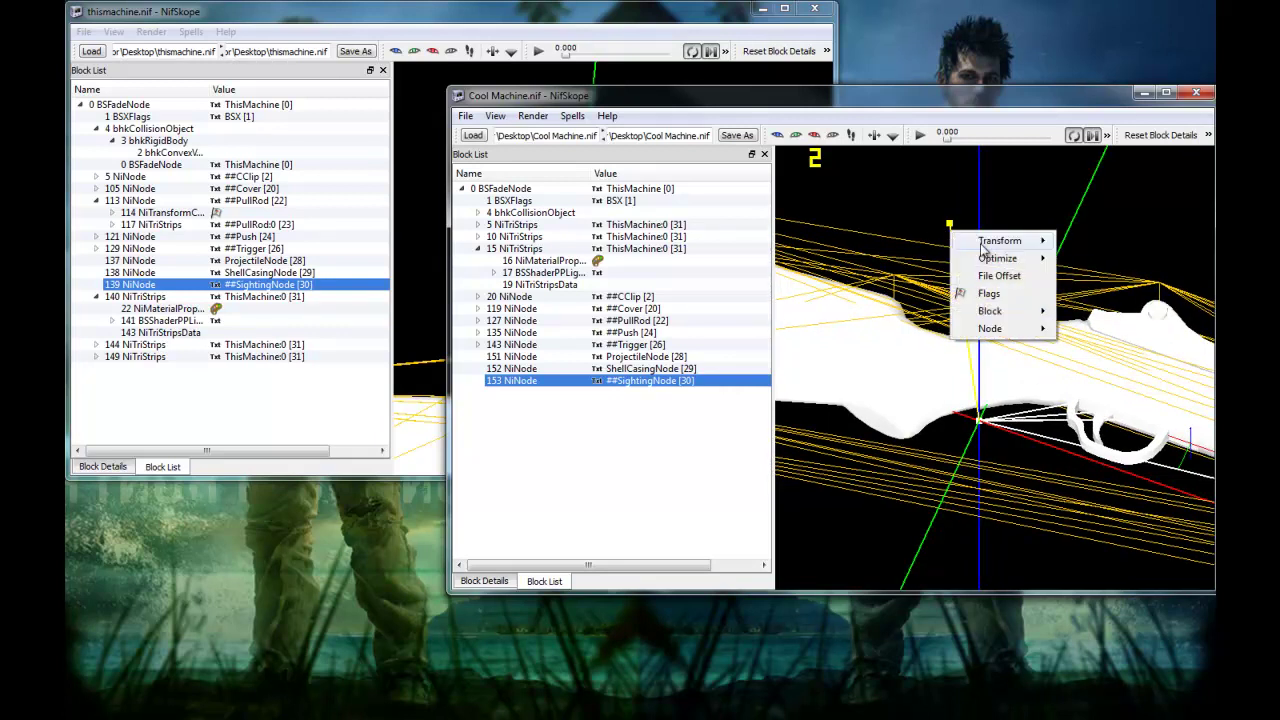
{"action": "mouse_move", "coordinate": [1040, 250]}
{"action": "left_click", "coordinate": [1088, 296]}
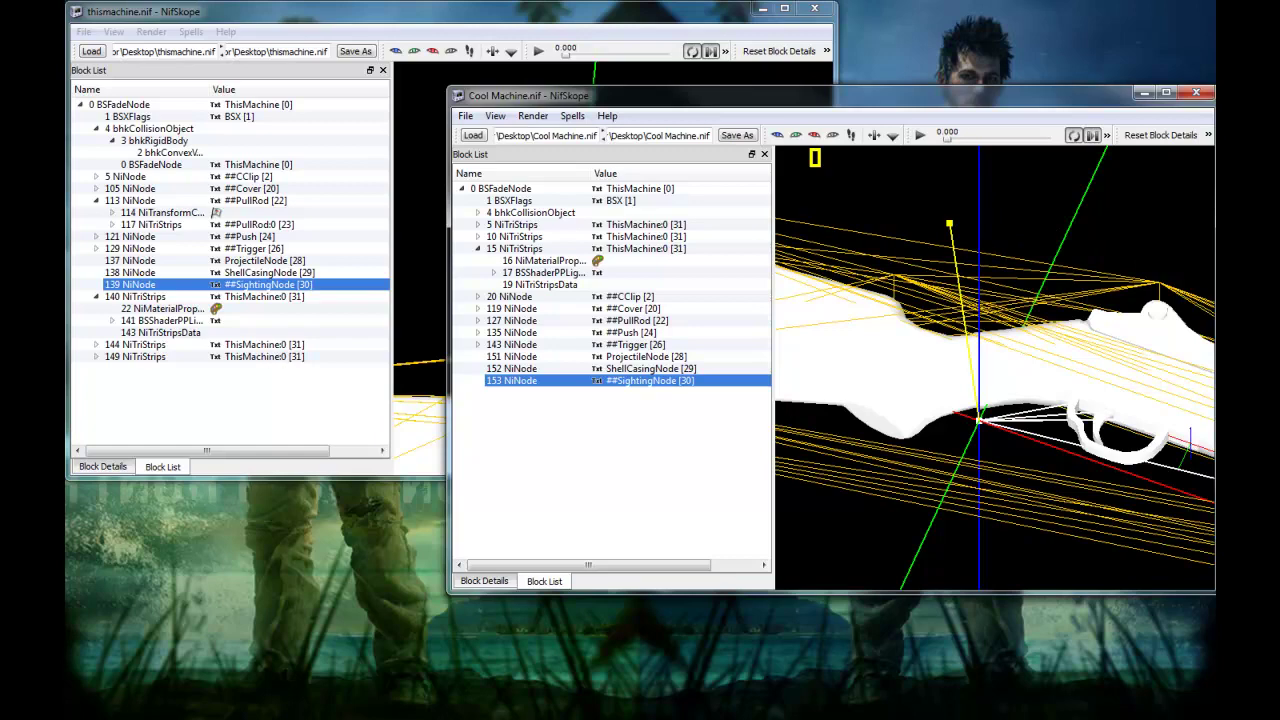
Step: Set the Y translation of thismachine.nif's ##SightingNode to 8.8938, matching Cool Machine.nif, and close both transform editors
{"action": "right_click", "coordinate": [268, 284]}
{"action": "mouse_move", "coordinate": [346, 278]}
{"action": "left_click", "coordinate": [427, 332]}
{"action": "left_click_drag", "start_coordinate": [868, 243], "coordinate": [400, 184]}
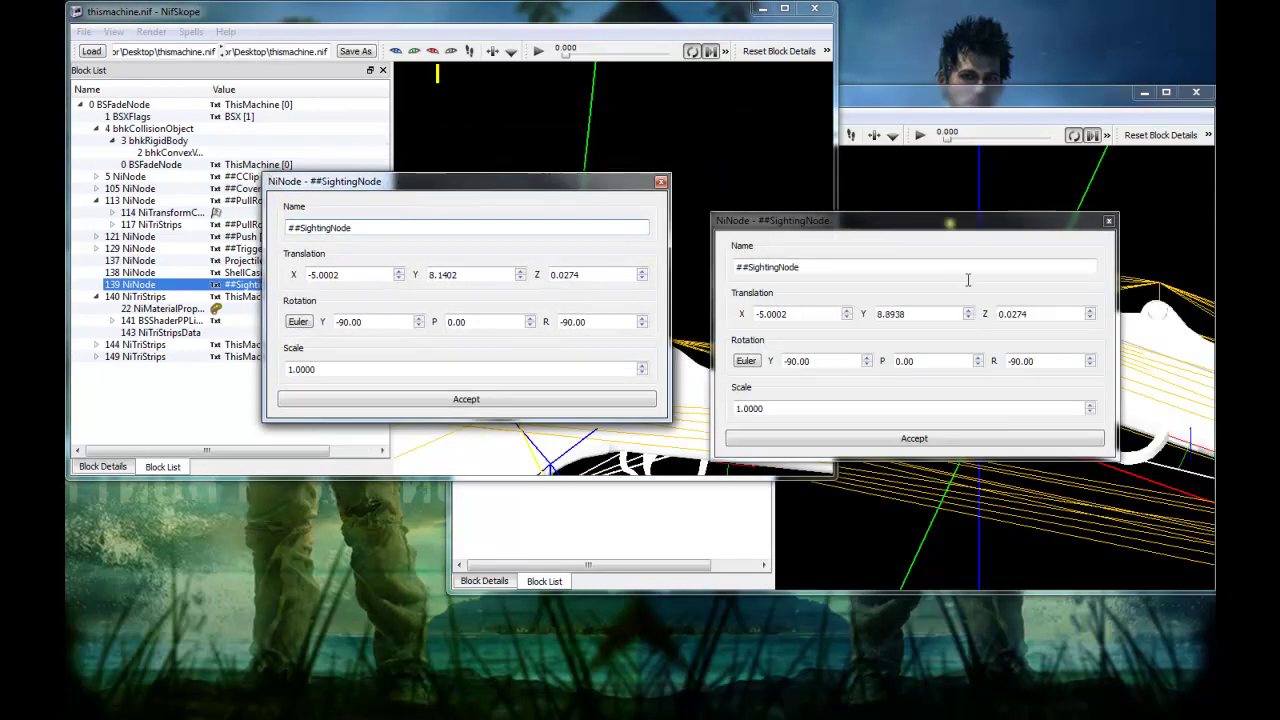
{"action": "left_click_drag", "start_coordinate": [929, 314], "coordinate": [842, 314]}
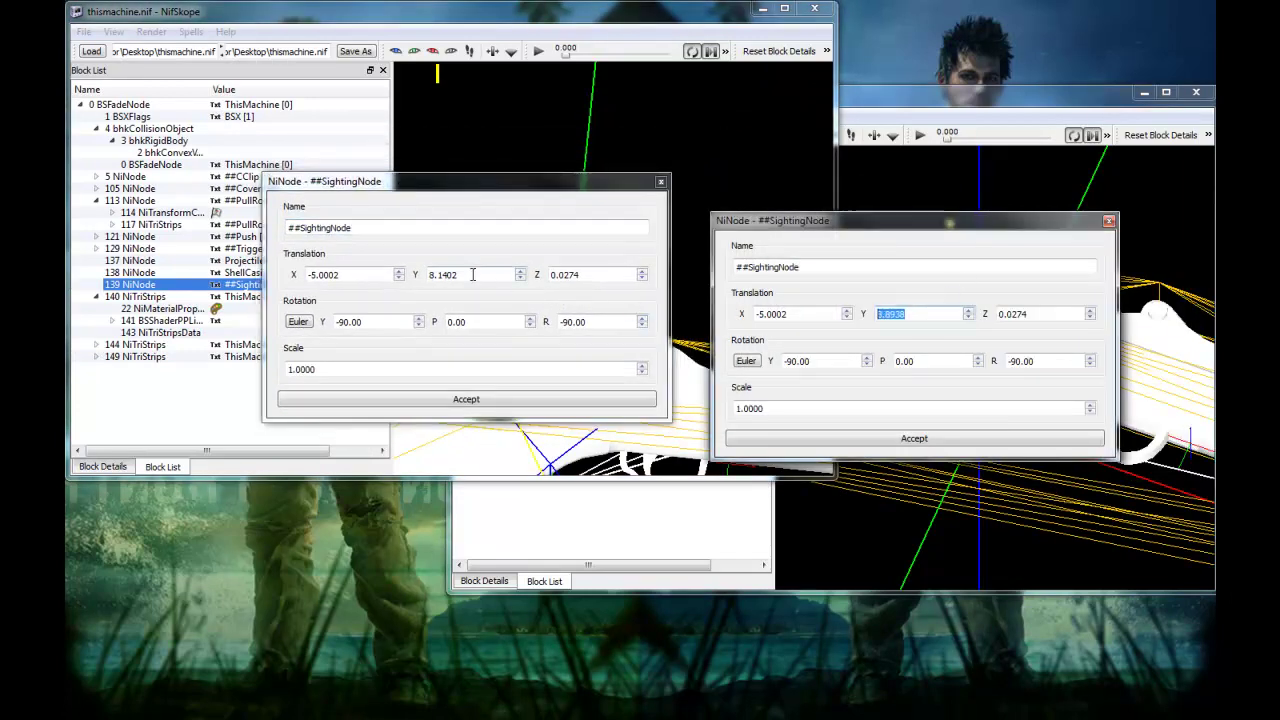
{"action": "left_click_drag", "start_coordinate": [473, 274], "coordinate": [406, 273]}
{"action": "type", "text": "3.8938"}
{"action": "left_click", "coordinate": [500, 400]}
{"action": "left_click", "coordinate": [882, 443]}
Step: Inspect the receiver and scope area in thismachine.nif and select the ShellCasingNode, 138 NiNode
{"action": "left_click_drag", "start_coordinate": [762, 393], "coordinate": [673, 149]}
{"action": "scroll", "coordinate": [706, 282], "scroll_direction": "up", "scroll_amount": 2}
{"action": "left_click_drag", "start_coordinate": [706, 282], "coordinate": [697, 259]}
{"action": "middle_click_drag", "start_coordinate": [760, 178], "coordinate": [750, 189]}
{"action": "left_click_drag", "start_coordinate": [750, 189], "coordinate": [637, 273]}
{"action": "middle_click_drag", "start_coordinate": [780, 226], "coordinate": [718, 244]}
{"action": "left_click_drag", "start_coordinate": [718, 250], "coordinate": [617, 253]}
{"action": "scroll", "coordinate": [617, 253], "scroll_direction": "down", "scroll_amount": 1}
{"action": "middle_click_drag", "start_coordinate": [617, 253], "coordinate": [745, 208]}
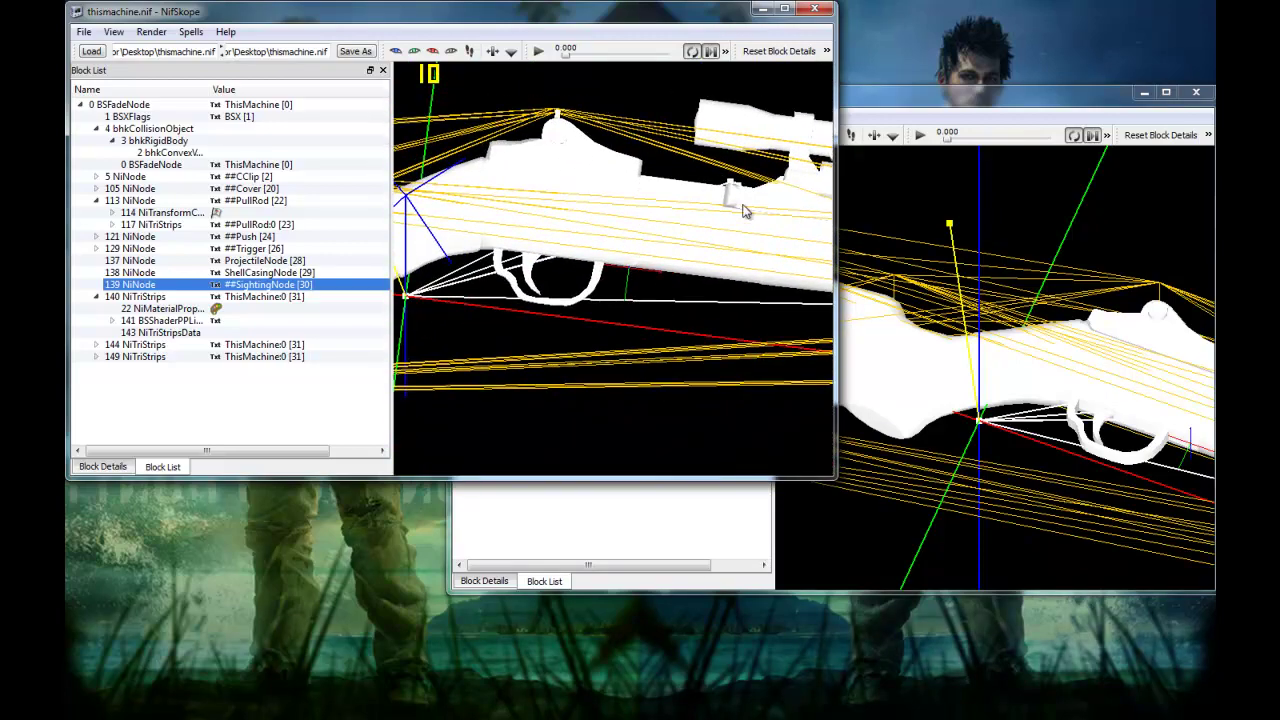
{"action": "left_click", "coordinate": [734, 185]}
{"action": "left_click", "coordinate": [732, 183]}
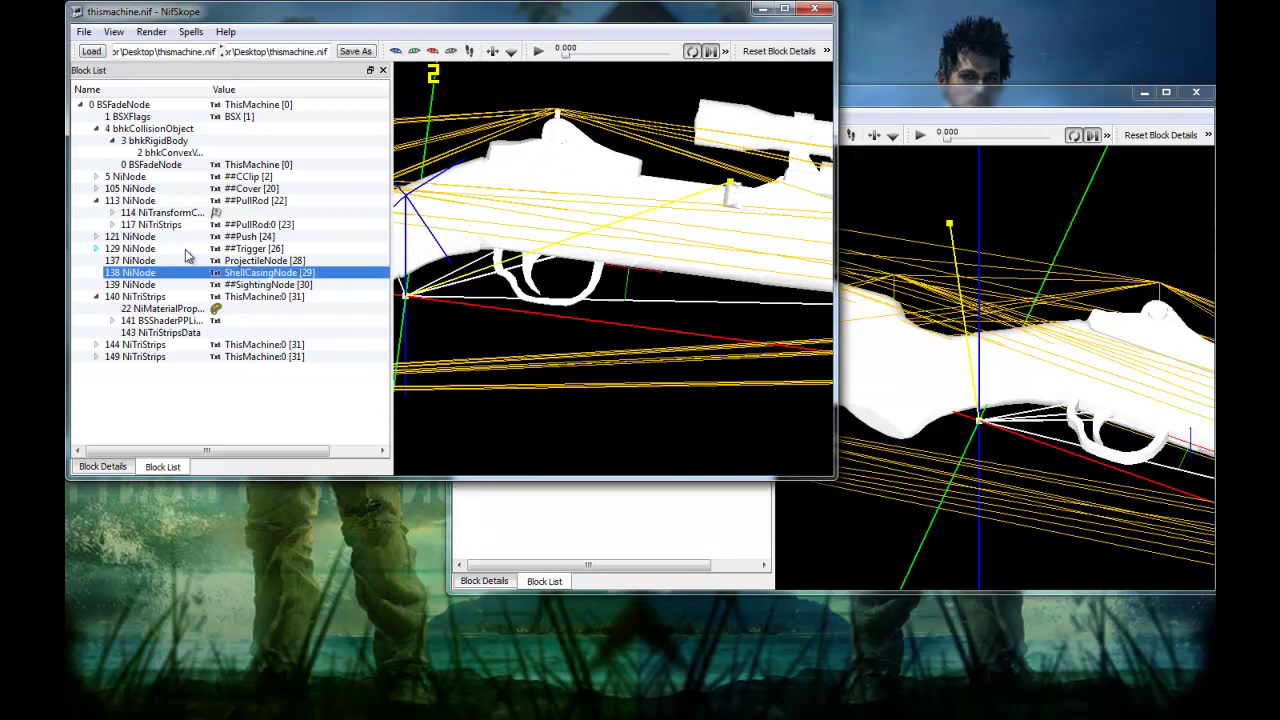
Step: Examine the muzzle in thismachine.nif, collapse block 140 NiTriStrips, and open the transform editor for the ProjectileNode
{"action": "scroll", "coordinate": [629, 261], "scroll_direction": "down", "scroll_amount": 2}
{"action": "middle_click_drag", "start_coordinate": [629, 261], "coordinate": [333, 253]}
{"action": "left_click_drag", "start_coordinate": [617, 241], "coordinate": [592, 241]}
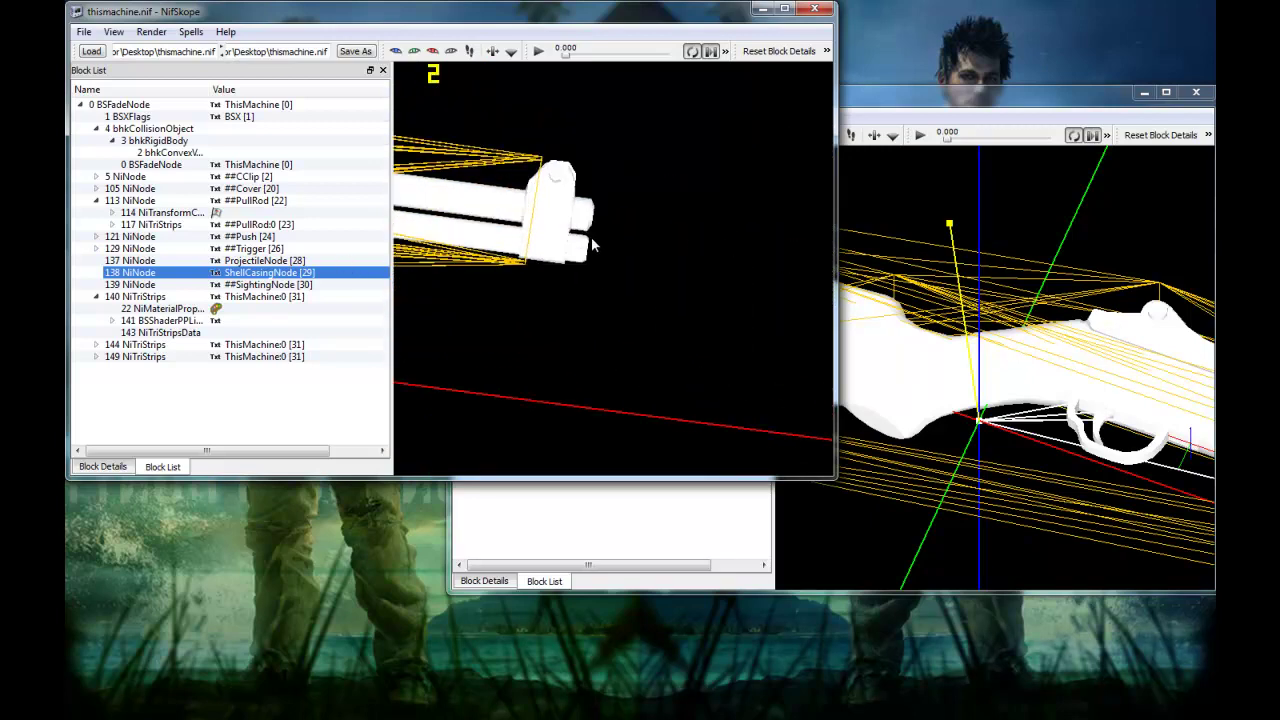
{"action": "left_click", "coordinate": [573, 211]}
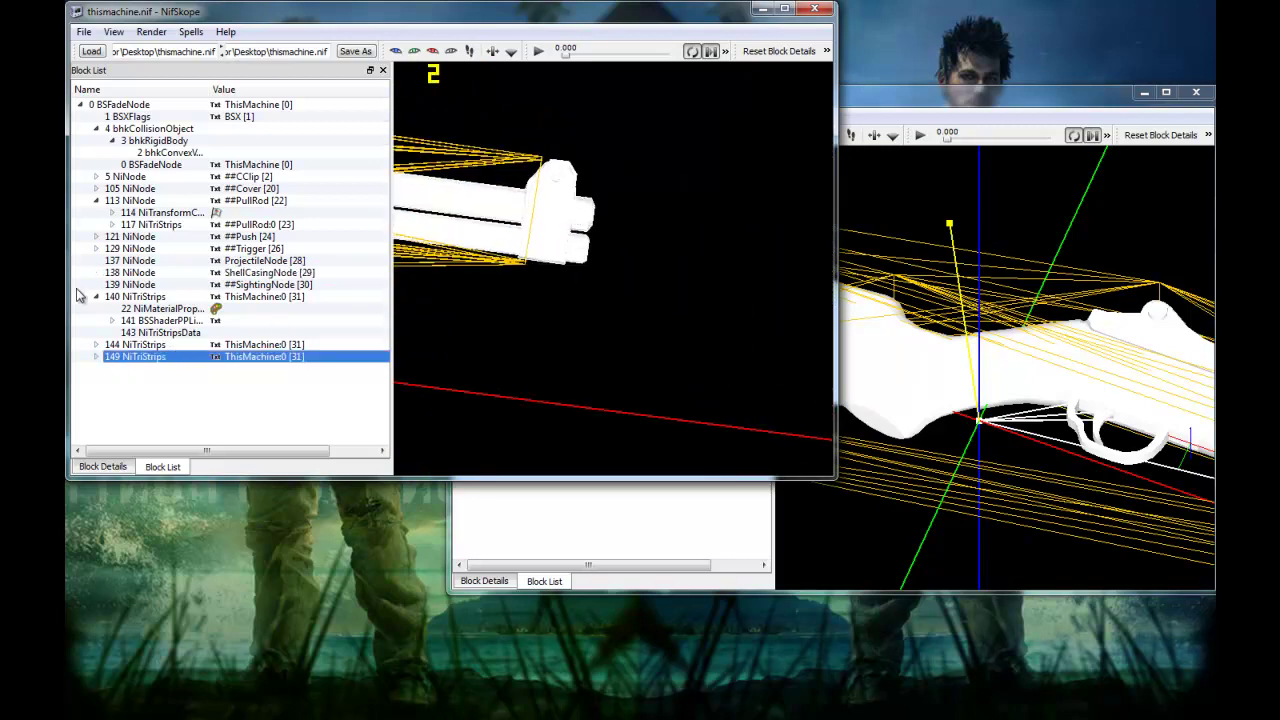
{"action": "left_click", "coordinate": [95, 297]}
{"action": "left_click", "coordinate": [240, 262]}
{"action": "right_click", "coordinate": [240, 262]}
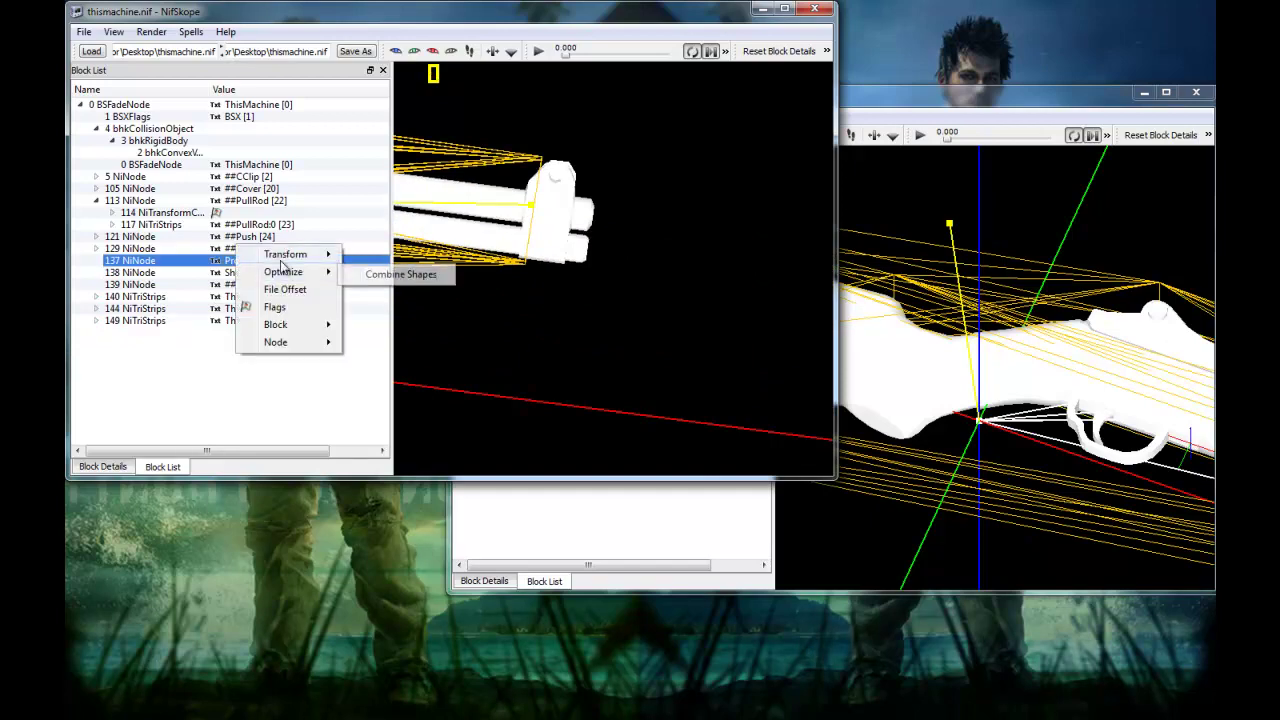
{"action": "mouse_move", "coordinate": [300, 254]}
{"action": "left_click", "coordinate": [374, 313]}
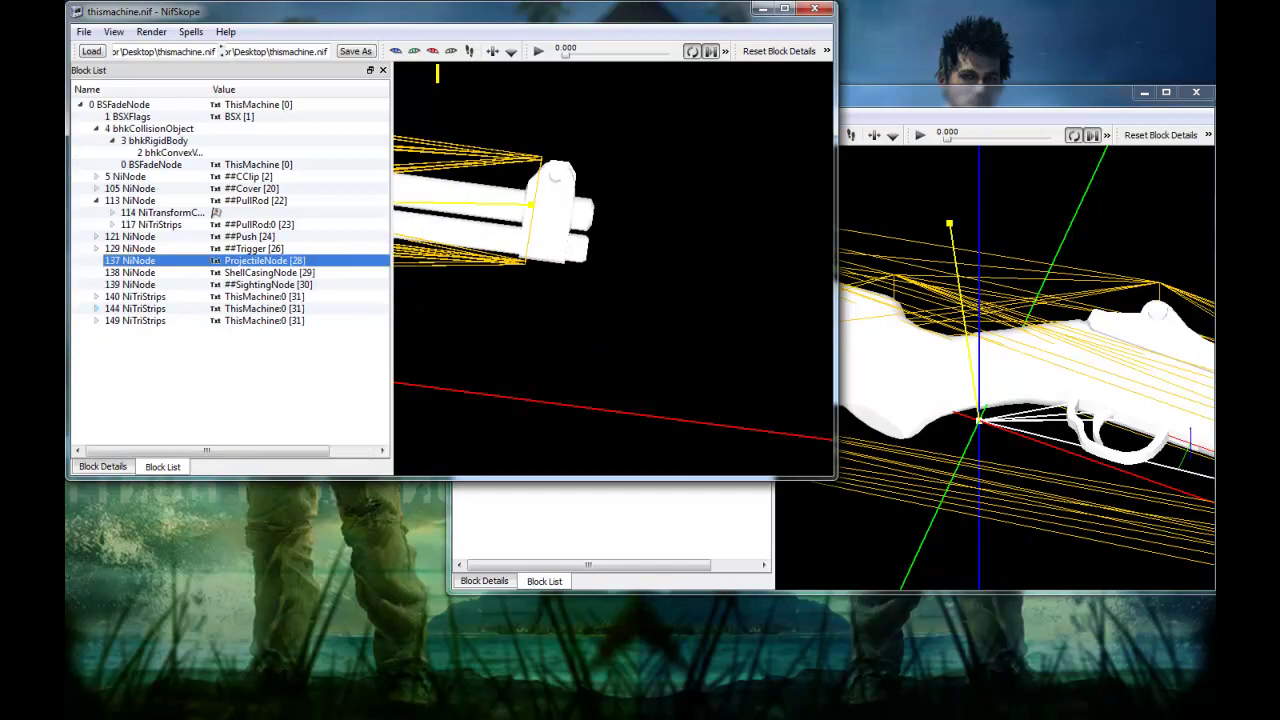
Step: Open the transform editor for the ProjectileNode in Cool Machine.nif and place the two editors side by side
{"action": "left_click_drag", "start_coordinate": [860, 265], "coordinate": [237, 225]}
{"action": "left_click", "coordinate": [981, 111]}
{"action": "middle_click_drag", "start_coordinate": [1160, 255], "coordinate": [580, 94]}
{"action": "middle_click_drag", "start_coordinate": [837, 200], "coordinate": [909, 281]}
{"action": "scroll", "coordinate": [895, 271], "scroll_direction": "up", "scroll_amount": 4}
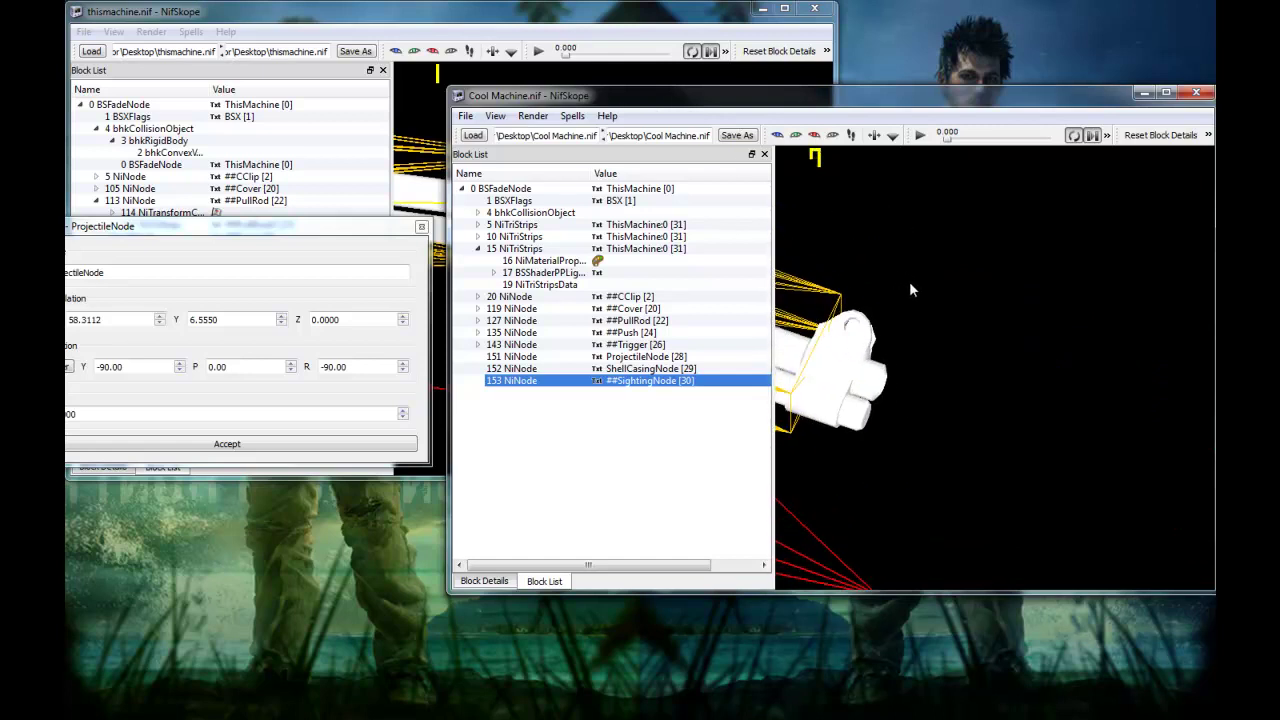
{"action": "left_click", "coordinate": [648, 368]}
{"action": "left_click", "coordinate": [640, 358]}
{"action": "right_click", "coordinate": [639, 358]}
{"action": "mouse_move", "coordinate": [738, 354]}
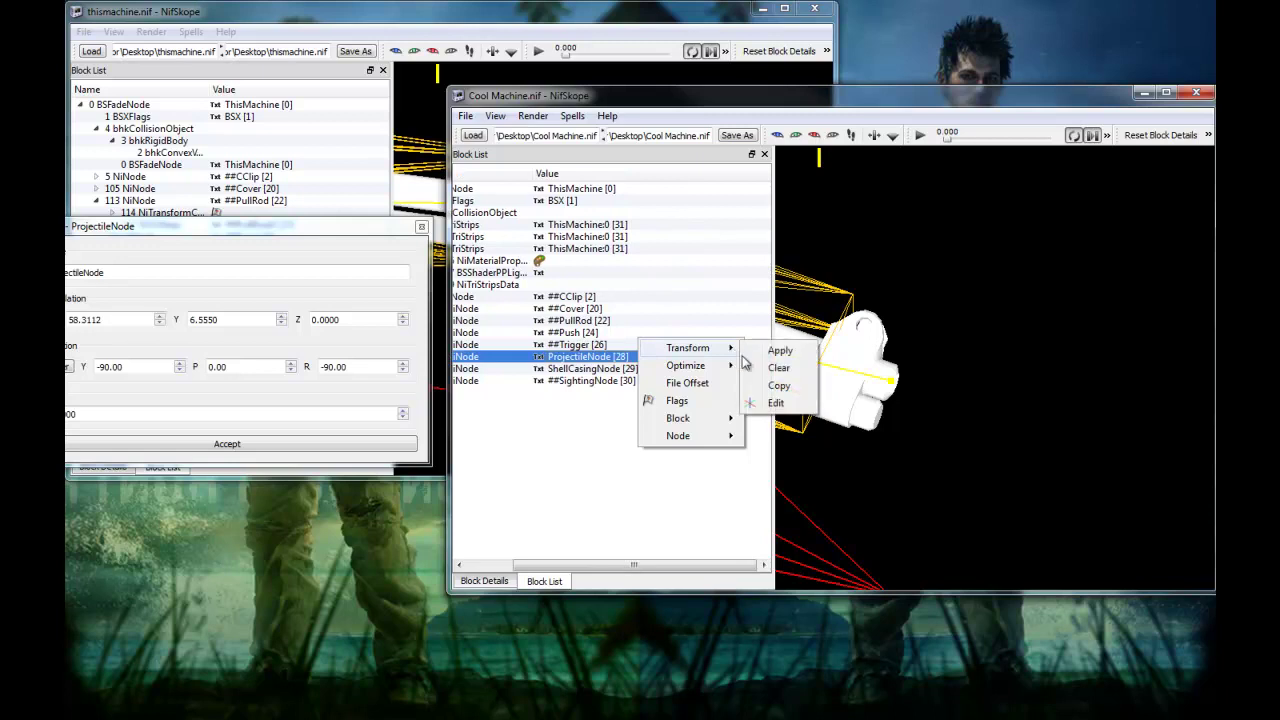
{"action": "left_click", "coordinate": [776, 403]}
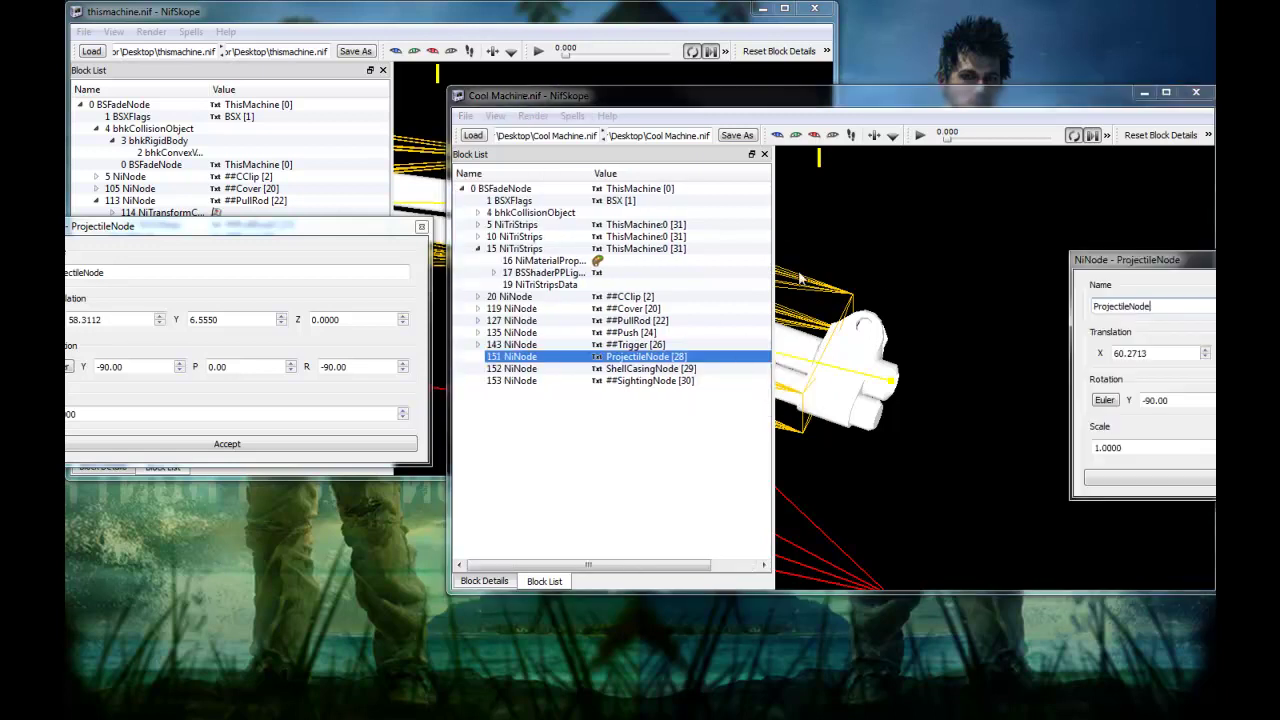
{"action": "left_click_drag", "start_coordinate": [1150, 258], "coordinate": [597, 214]}
{"action": "left_click_drag", "start_coordinate": [260, 219], "coordinate": [355, 223]}
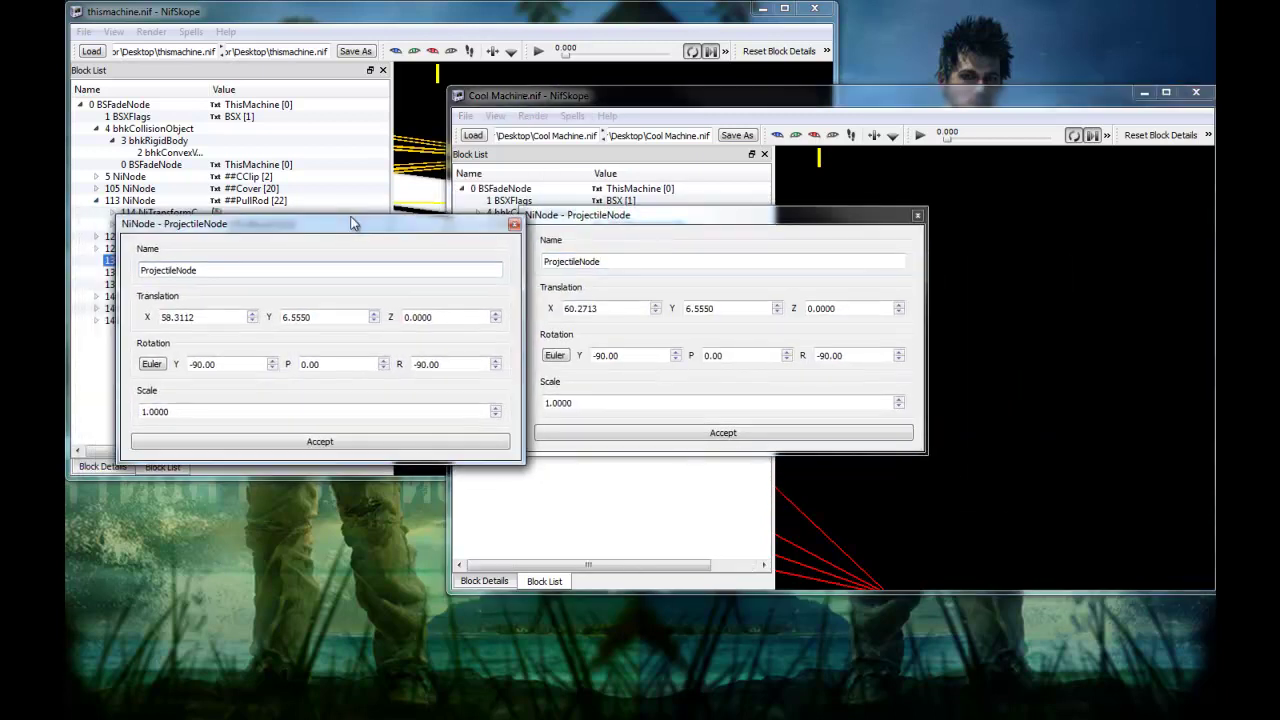
Step: Set thismachine.nif's ProjectileNode translation to X 60.2713 and Y 6.5550, matching Cool Machine.nif, and close both transform editors
{"action": "left_click", "coordinate": [602, 32]}
{"action": "left_click_drag", "start_coordinate": [650, 171], "coordinate": [639, 113]}
{"action": "left_click_drag", "start_coordinate": [636, 307], "coordinate": [562, 309]}
{"action": "key", "text": "ctrl+c"}
{"action": "left_click_drag", "start_coordinate": [201, 320], "coordinate": [160, 318]}
{"action": "key", "text": "ctrl+v"}
{"action": "left_click", "coordinate": [747, 308]}
{"action": "left_click_drag", "start_coordinate": [355, 316], "coordinate": [144, 306]}
{"action": "type", "text": "6.5550"}
{"action": "left_click", "coordinate": [418, 444]}
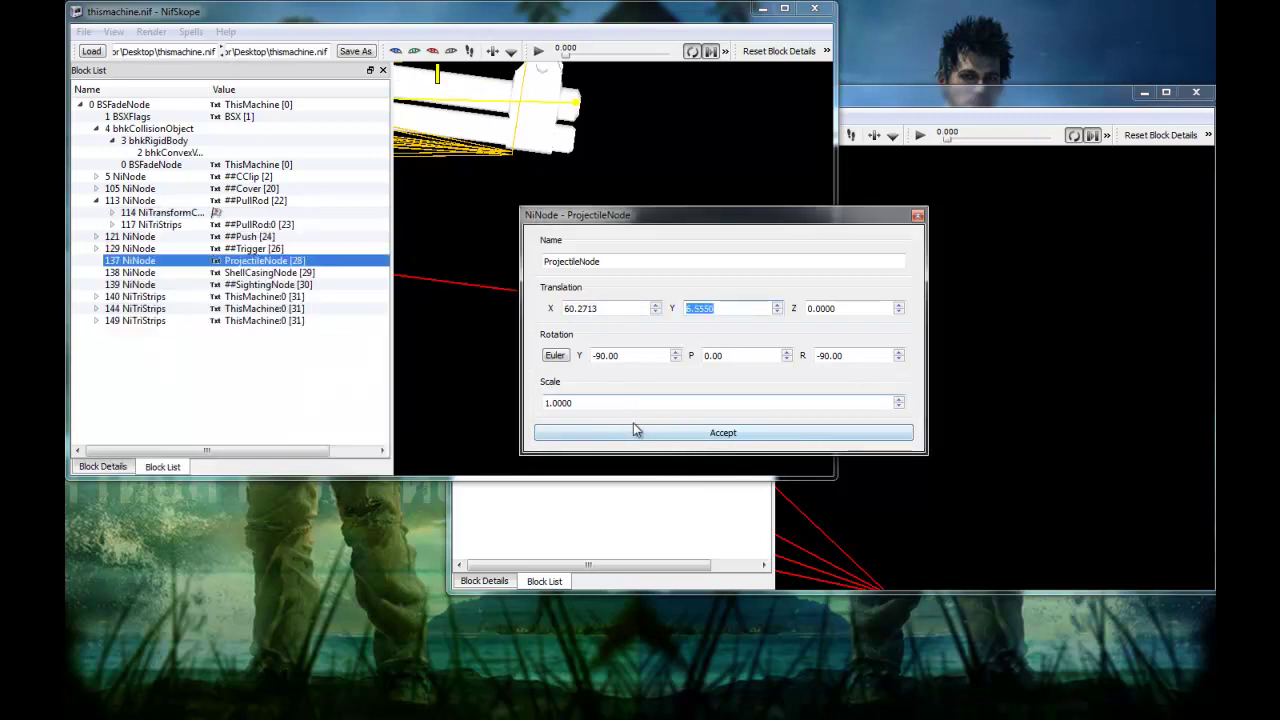
{"action": "left_click", "coordinate": [634, 430]}
Step: Compare the rifle body and scope of thismachine.nif with those of Cool Machine.nif from several angles
{"action": "middle_click_drag", "start_coordinate": [642, 220], "coordinate": [745, 275]}
{"action": "scroll", "coordinate": [718, 275], "scroll_direction": "down", "scroll_amount": 4}
{"action": "mouse_move", "coordinate": [586, 331]}
{"action": "middle_mouse_down"}
{"action": "mouse_move", "coordinate": [729, 311]}
{"action": "mouse_move", "coordinate": [836, 345]}
{"action": "middle_mouse_up"}
{"action": "middle_click_drag", "start_coordinate": [665, 276], "coordinate": [748, 296]}
{"action": "scroll", "coordinate": [1003, 295], "scroll_direction": "down", "scroll_amount": 3}
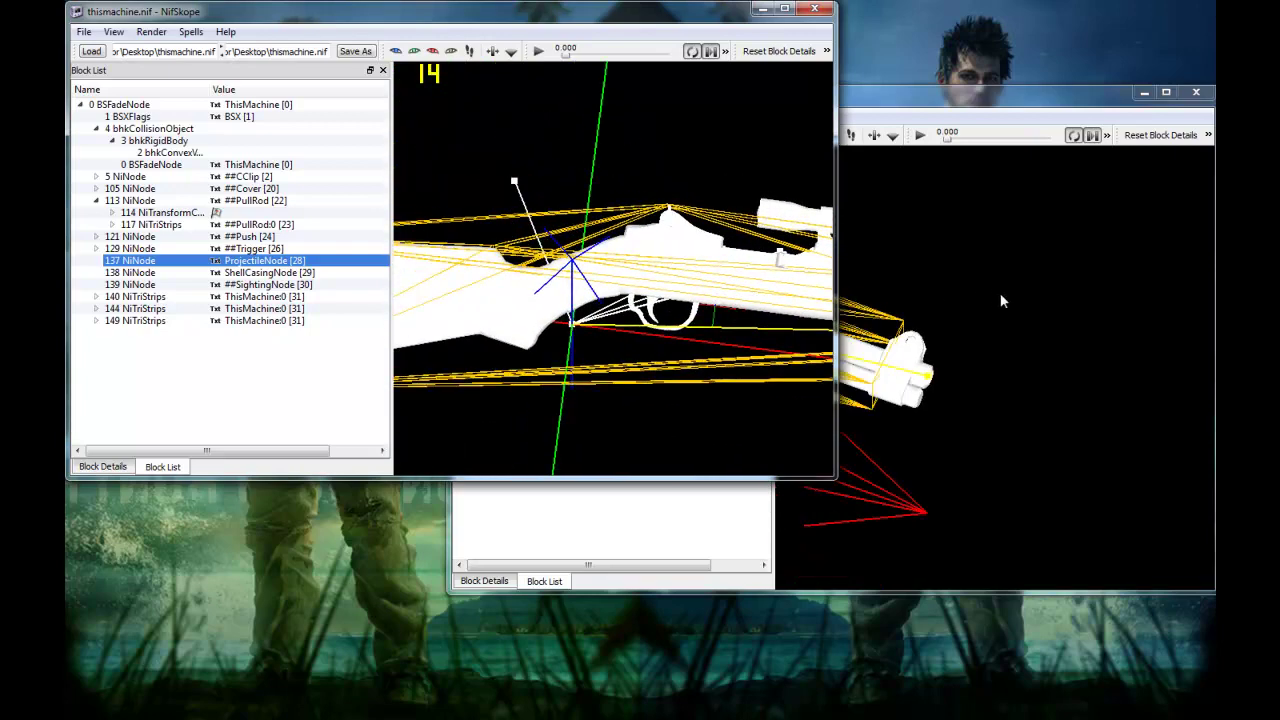
{"action": "left_click", "coordinate": [1002, 295]}
{"action": "middle_click_drag", "start_coordinate": [957, 273], "coordinate": [1097, 308]}
{"action": "left_click", "coordinate": [353, 376]}
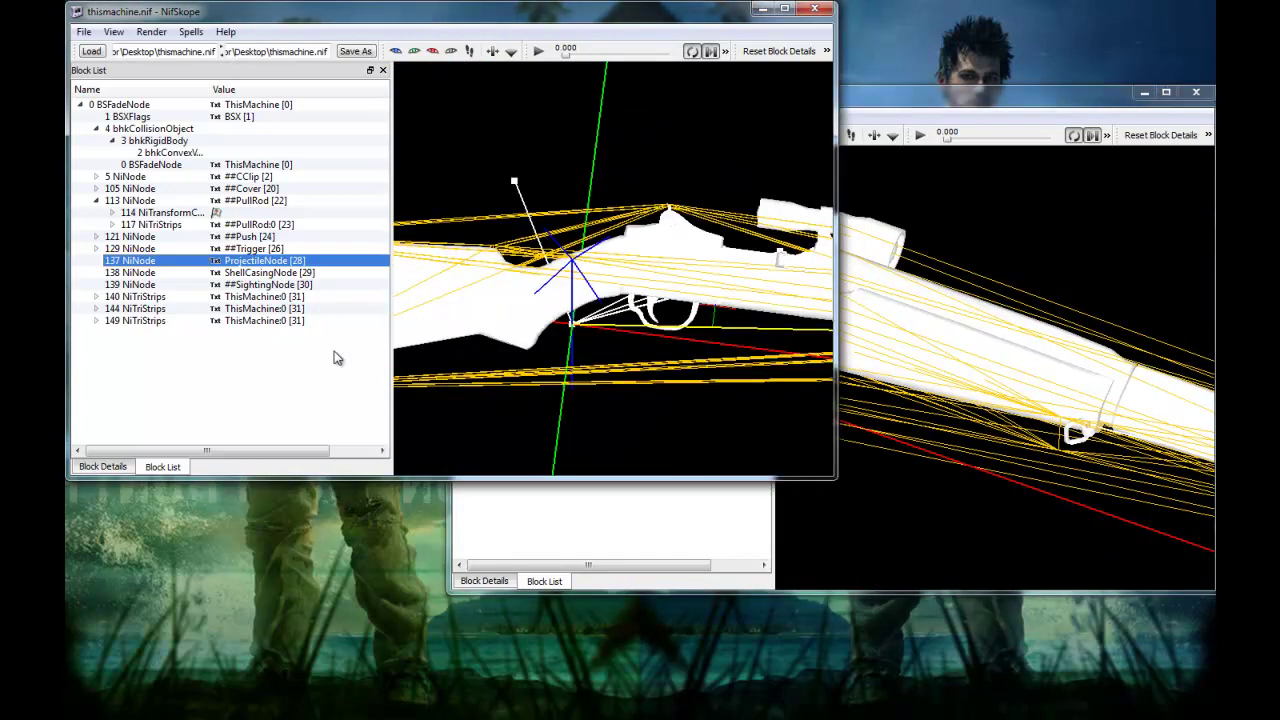
{"action": "scroll", "coordinate": [734, 289], "scroll_direction": "down", "scroll_amount": 2}
{"action": "middle_click_drag", "start_coordinate": [905, 314], "coordinate": [1017, 364]}
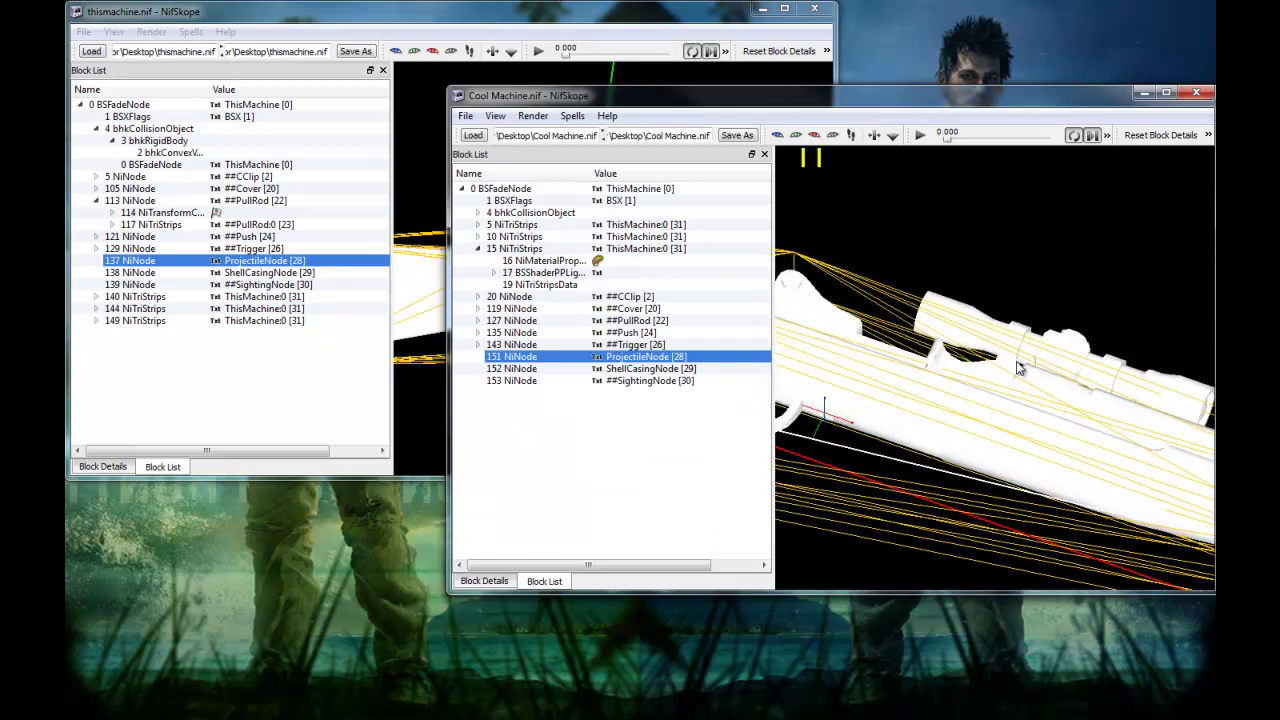
{"action": "left_click_drag", "start_coordinate": [1088, 346], "coordinate": [1112, 360]}
{"action": "left_click", "coordinate": [375, 372]}
{"action": "left_click_drag", "start_coordinate": [681, 295], "coordinate": [667, 309]}
{"action": "scroll", "coordinate": [680, 314], "scroll_direction": "up", "scroll_amount": 3}
{"action": "middle_click_drag", "start_coordinate": [705, 328], "coordinate": [661, 311]}
{"action": "scroll", "coordinate": [661, 311], "scroll_direction": "up", "scroll_amount": 1}
{"action": "left_click_drag", "start_coordinate": [661, 311], "coordinate": [566, 224]}
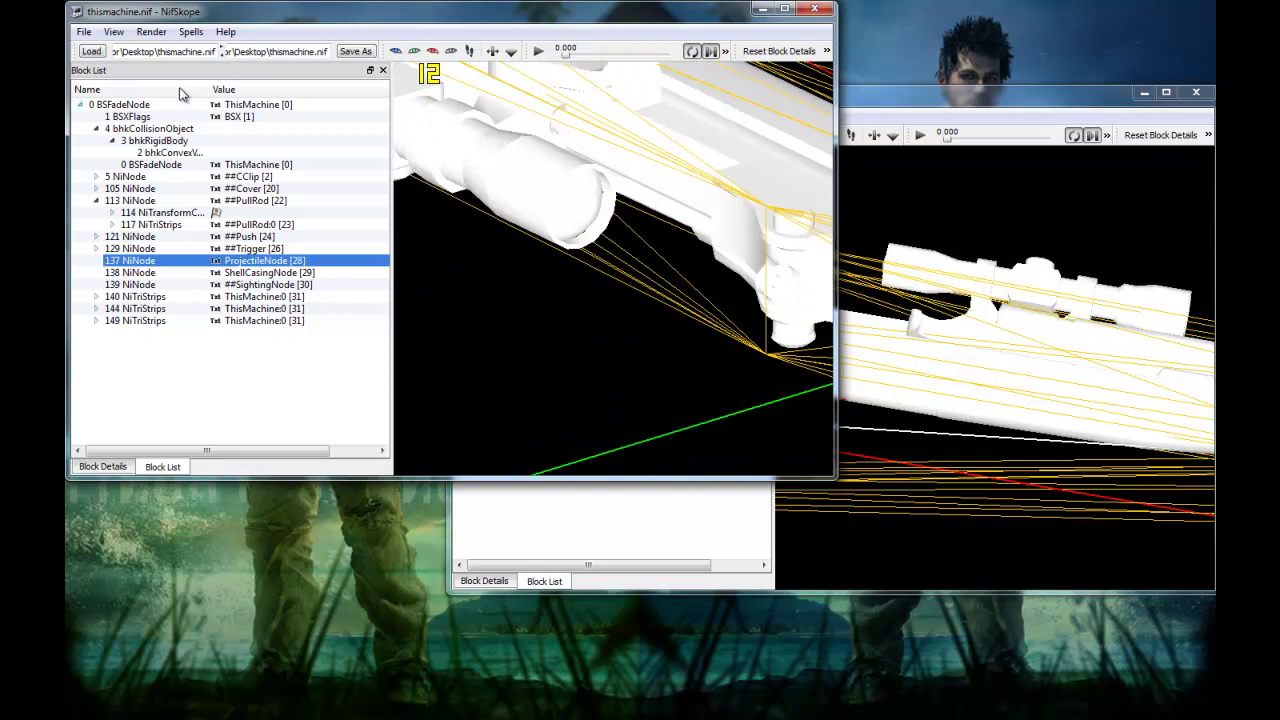
Step: Save the edited thismachine.nif on the Desktop as Cool Machine V2.nif and close the NifSkope windows
{"action": "left_click", "coordinate": [86, 33]}
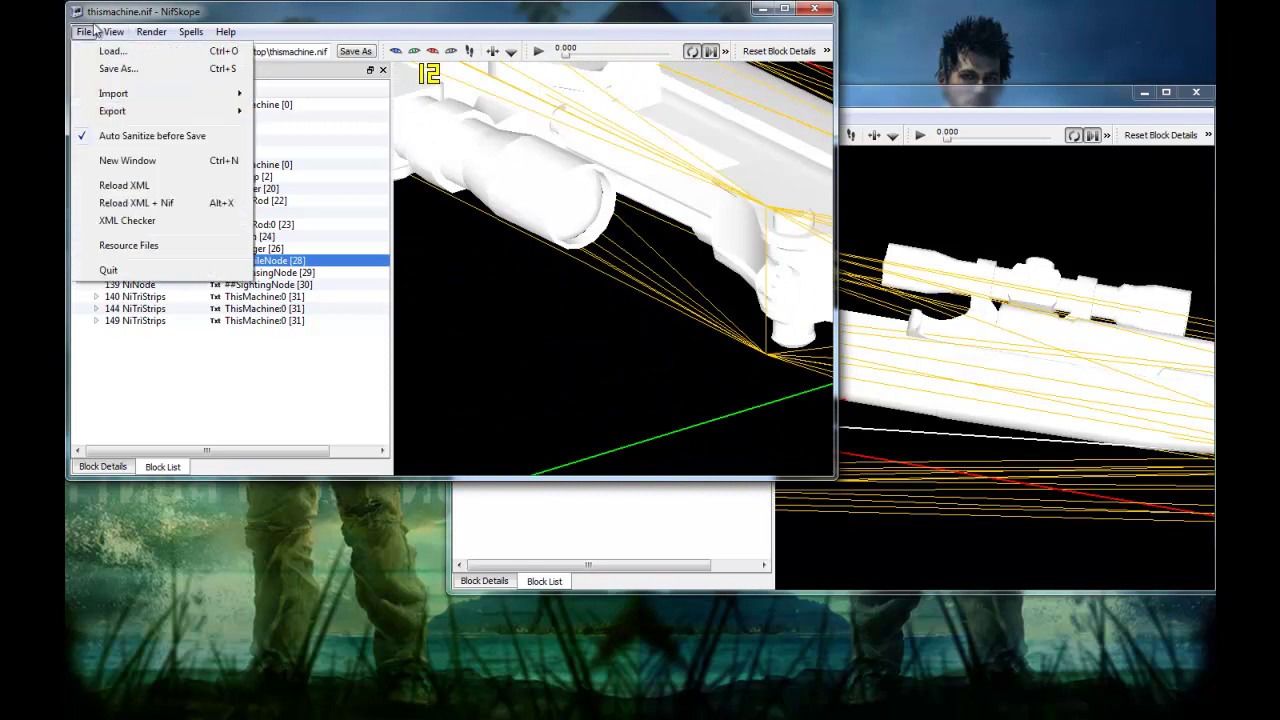
{"action": "left_click", "coordinate": [117, 69]}
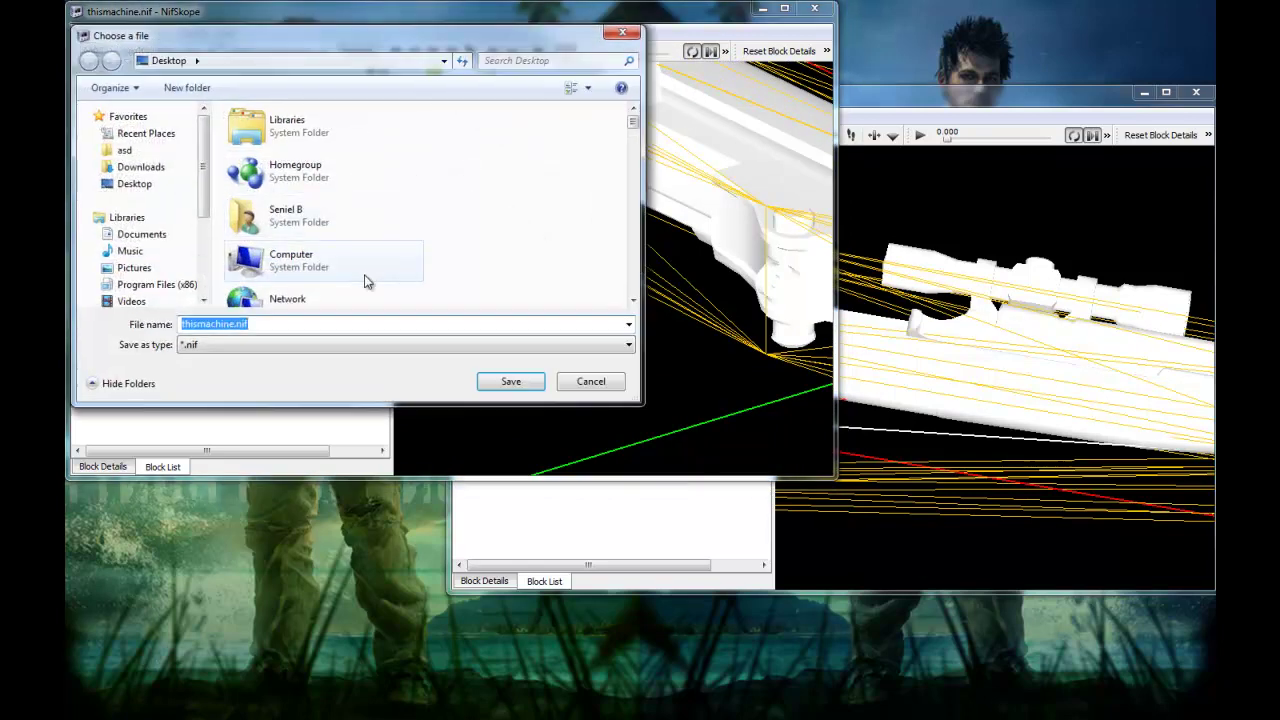
{"action": "left_click_drag", "start_coordinate": [235, 324], "coordinate": [112, 325]}
{"action": "type", "text": "Co"}
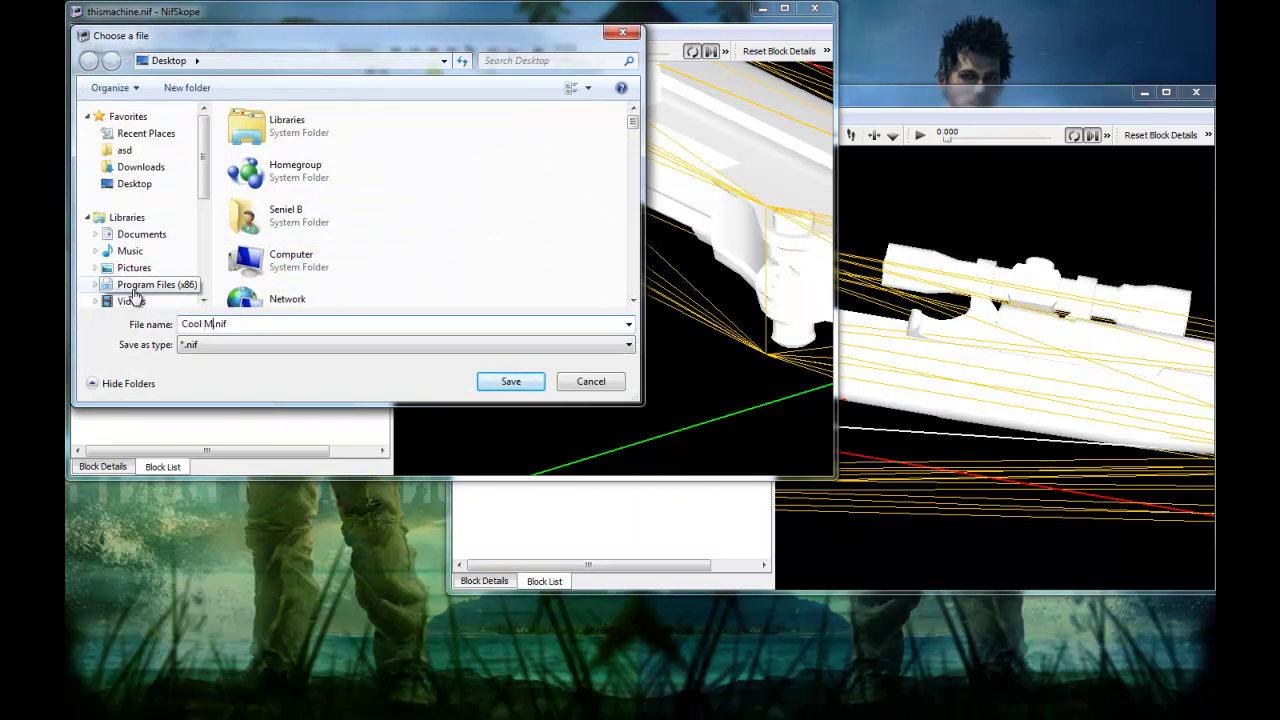
{"action": "type", "text": "ol Machine V2"}
{"action": "left_click", "coordinate": [512, 388]}
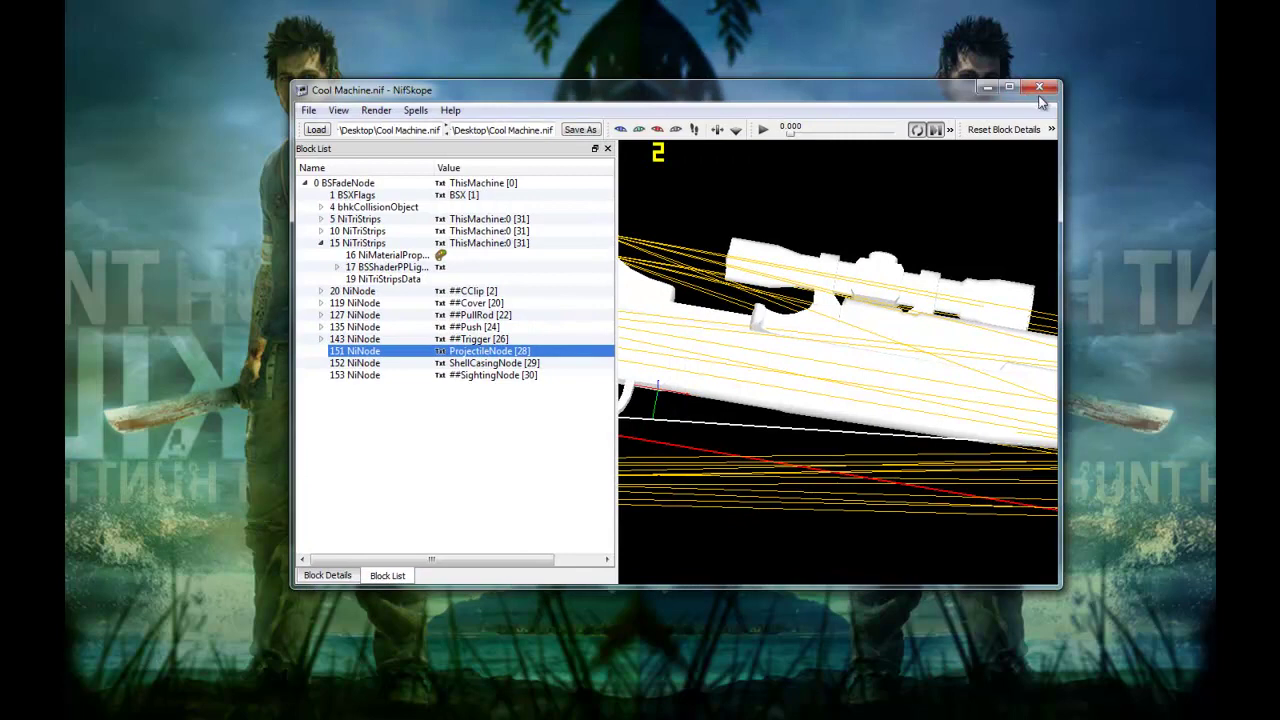
{"action": "left_click", "coordinate": [1037, 88]}
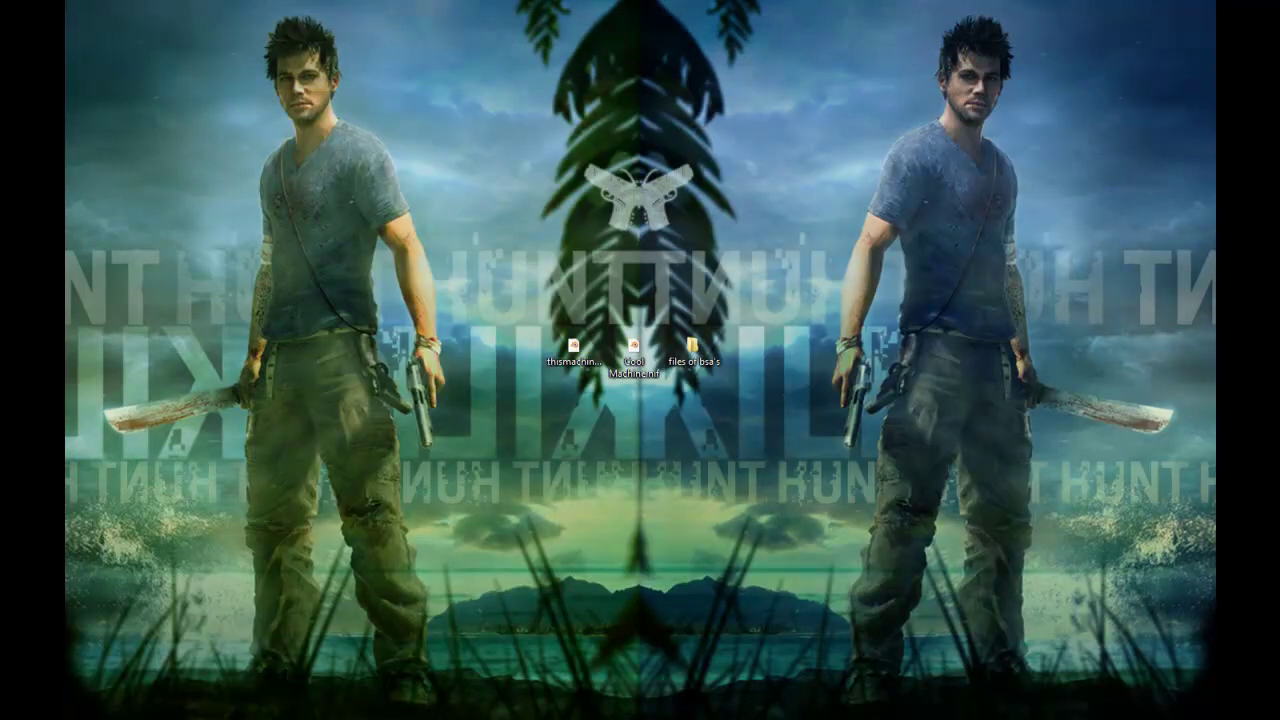
Step: Place the Cool Machine V2.nif file beside thismachine.nif on the desktop
{"action": "left_click", "coordinate": [634, 356]}
{"action": "left_click_drag", "start_coordinate": [628, 457], "coordinate": [518, 366]}
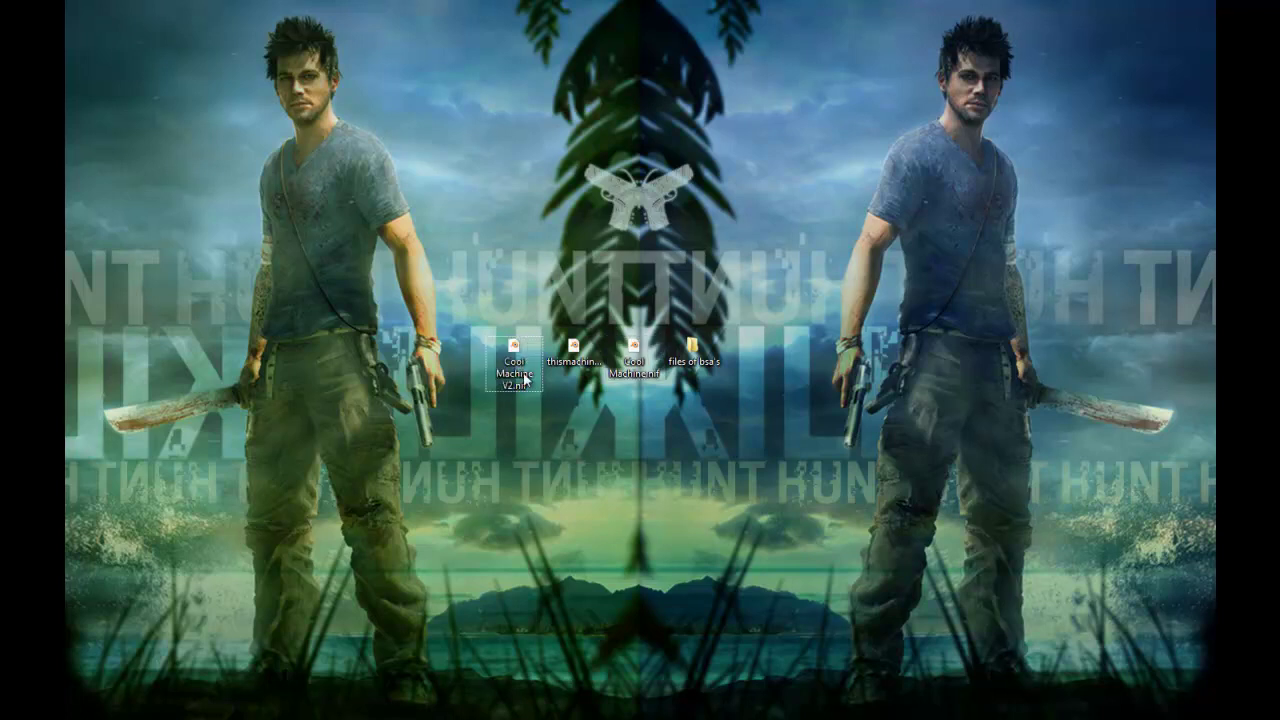
{"action": "left_click", "coordinate": [546, 456]}
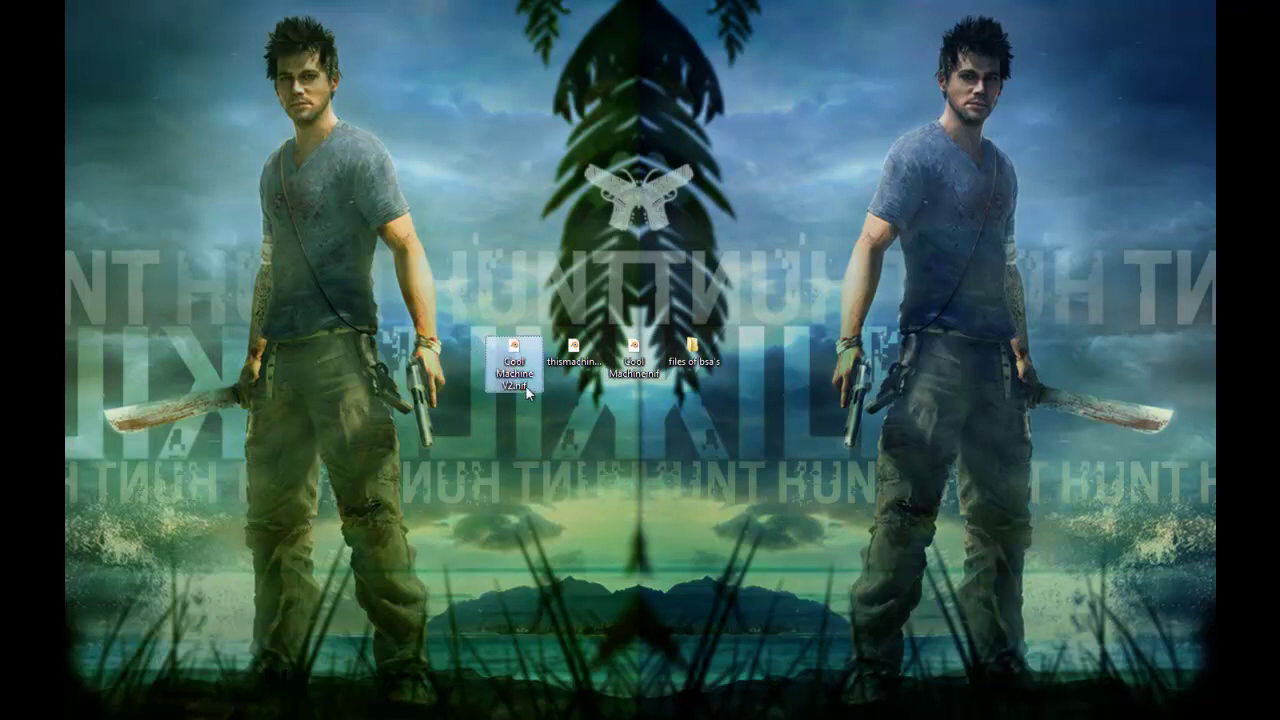
Step: Switch to the Garden of Eden Creation Kit and open the 2handrifle weapon WeapNVBattleRifleUnique at its Art and Sound settings
{"action": "left_click", "coordinate": [1213, 708]}
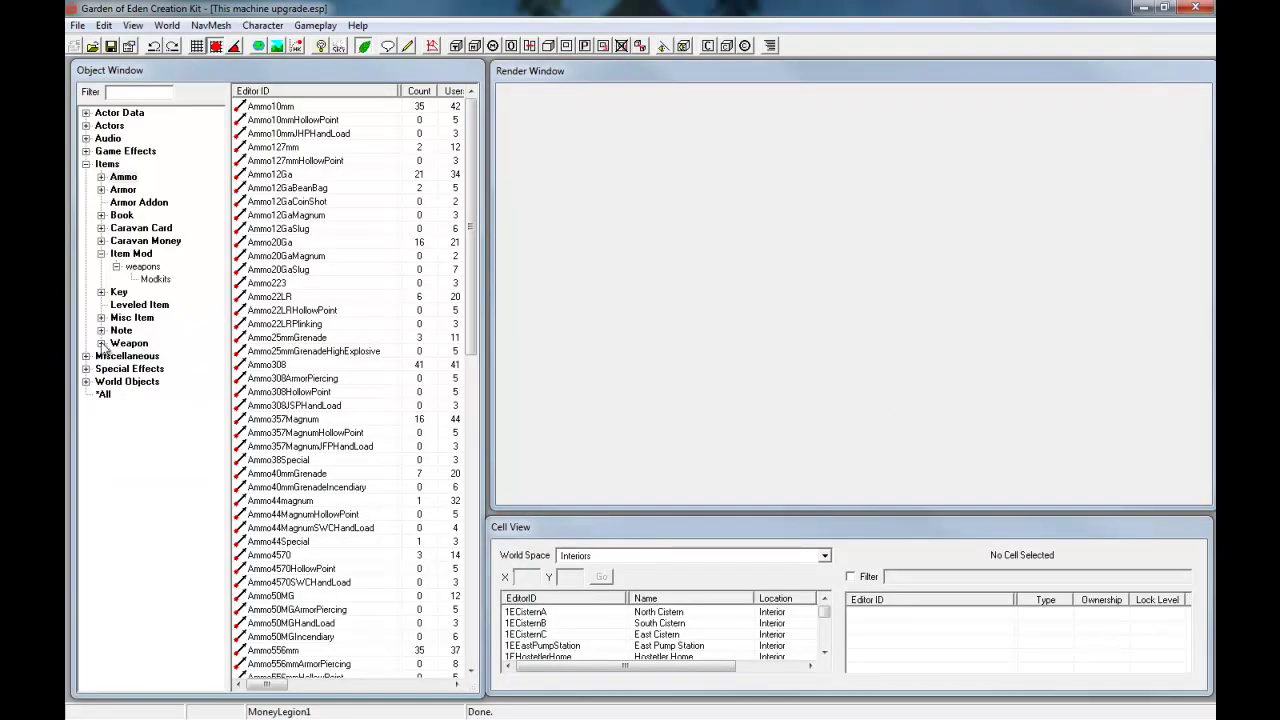
{"action": "left_click", "coordinate": [101, 343]}
{"action": "left_click", "coordinate": [128, 408]}
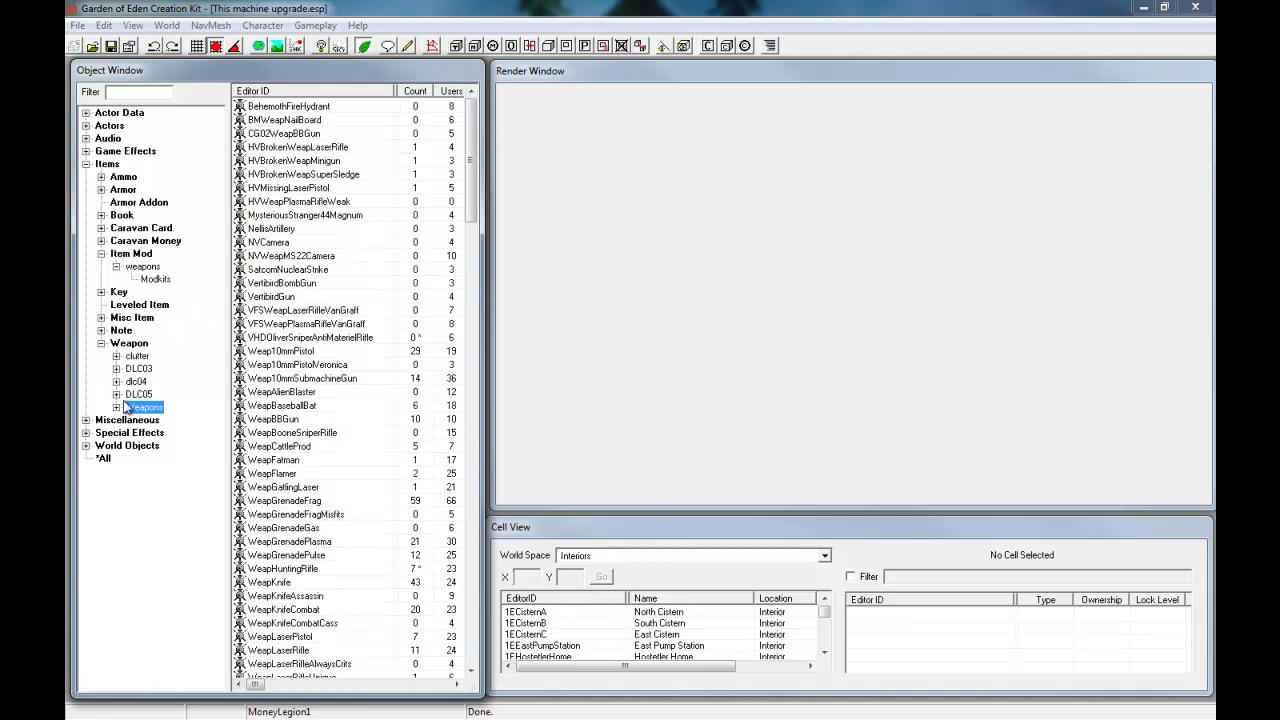
{"action": "left_click", "coordinate": [116, 407]}
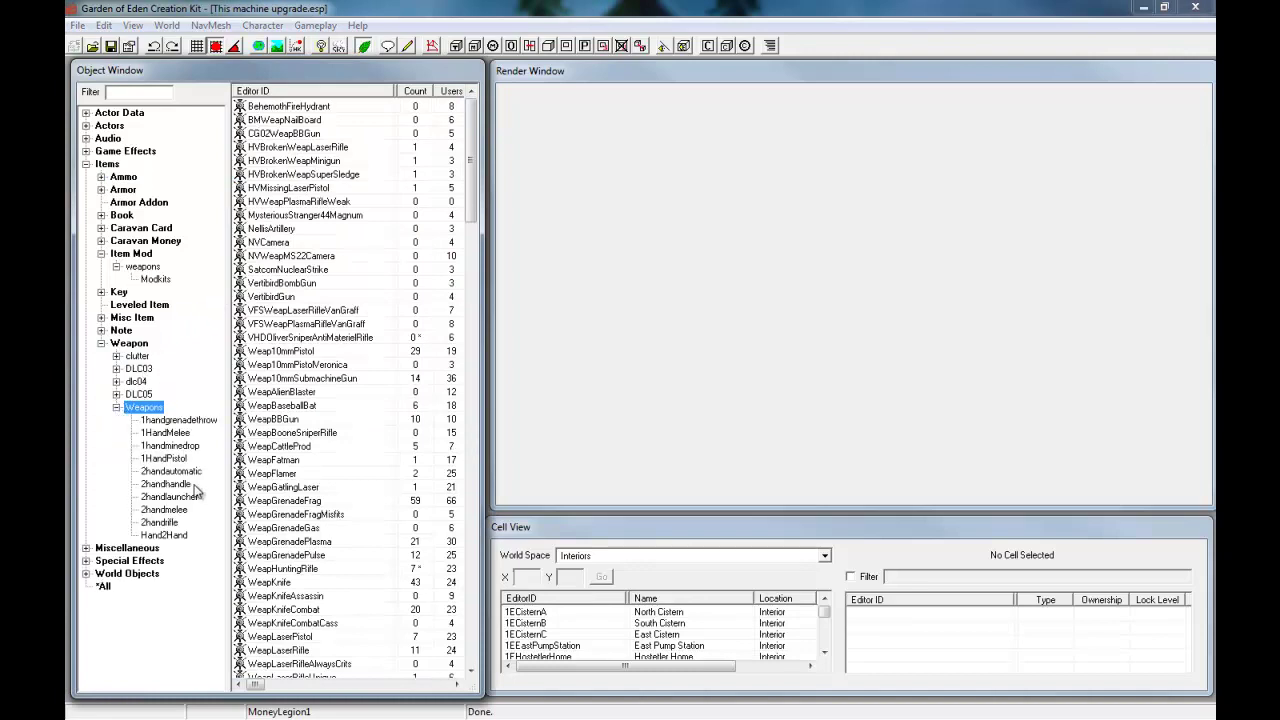
{"action": "left_click", "coordinate": [172, 522]}
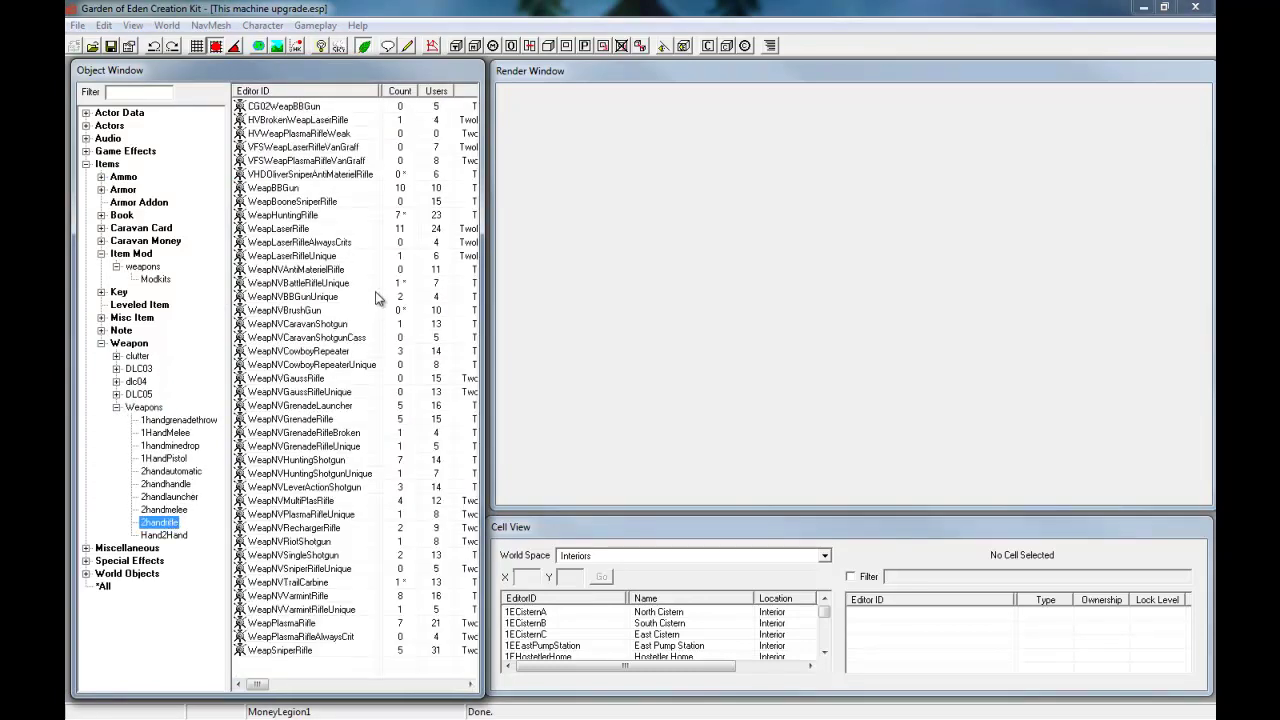
{"action": "left_click", "coordinate": [316, 286]}
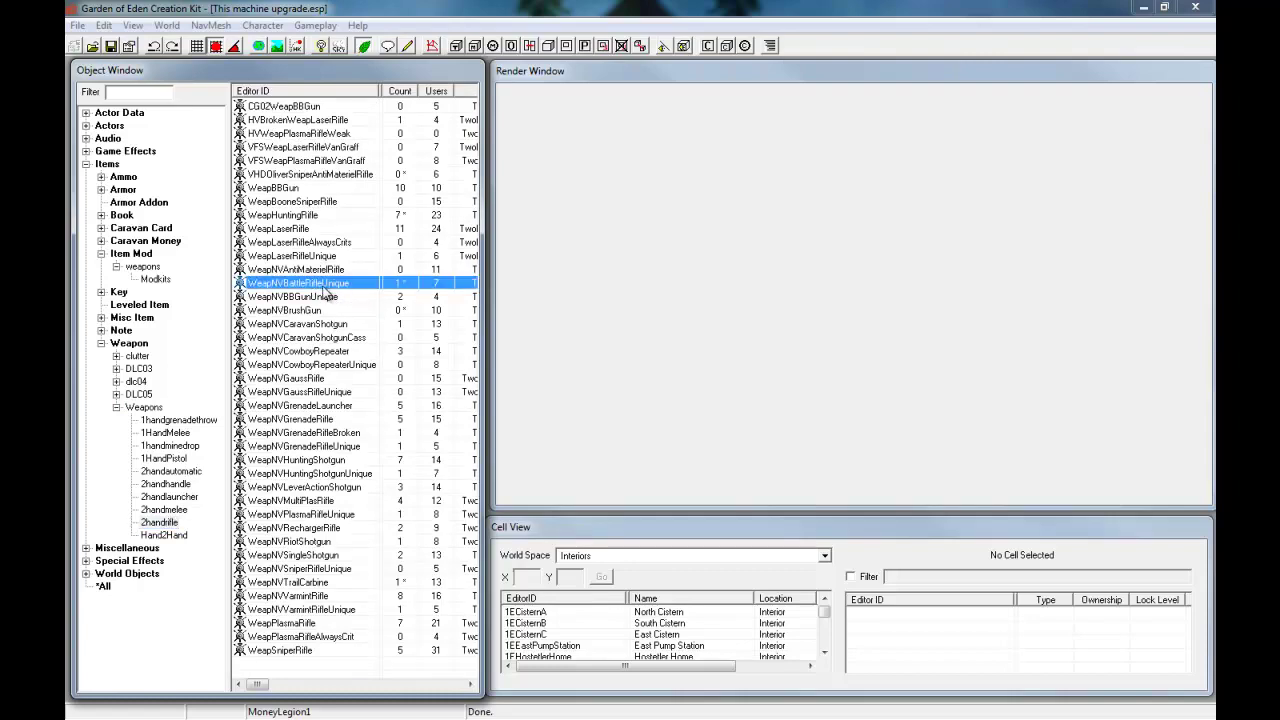
{"action": "double_click", "coordinate": [316, 284]}
{"action": "left_click", "coordinate": [448, 263]}
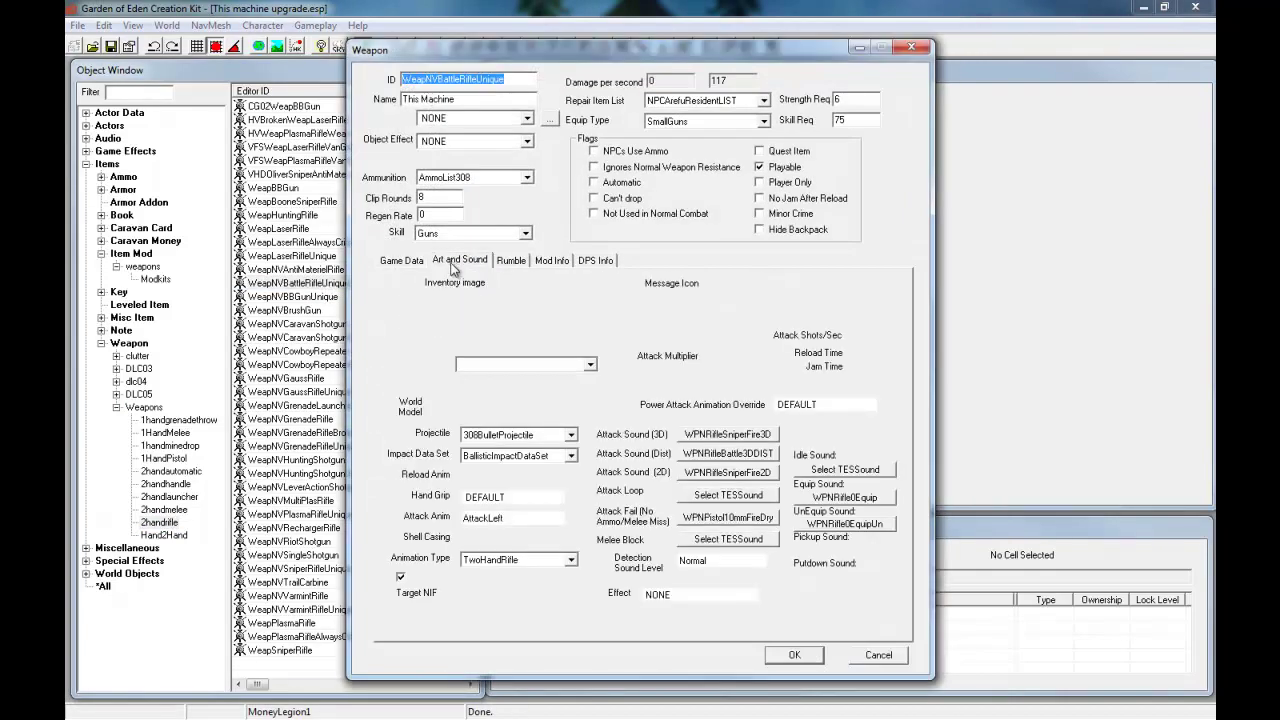
Step: Open the weapon's model data and inspect the scope in the model preview
{"action": "left_click", "coordinate": [594, 346]}
{"action": "left_click_drag", "start_coordinate": [748, 352], "coordinate": [688, 443]}
{"action": "scroll", "coordinate": [720, 346], "scroll_direction": "up", "scroll_amount": 8}
{"action": "middle_click_drag", "start_coordinate": [720, 346], "coordinate": [783, 434]}
{"action": "left_click_drag", "start_coordinate": [783, 435], "coordinate": [769, 380]}
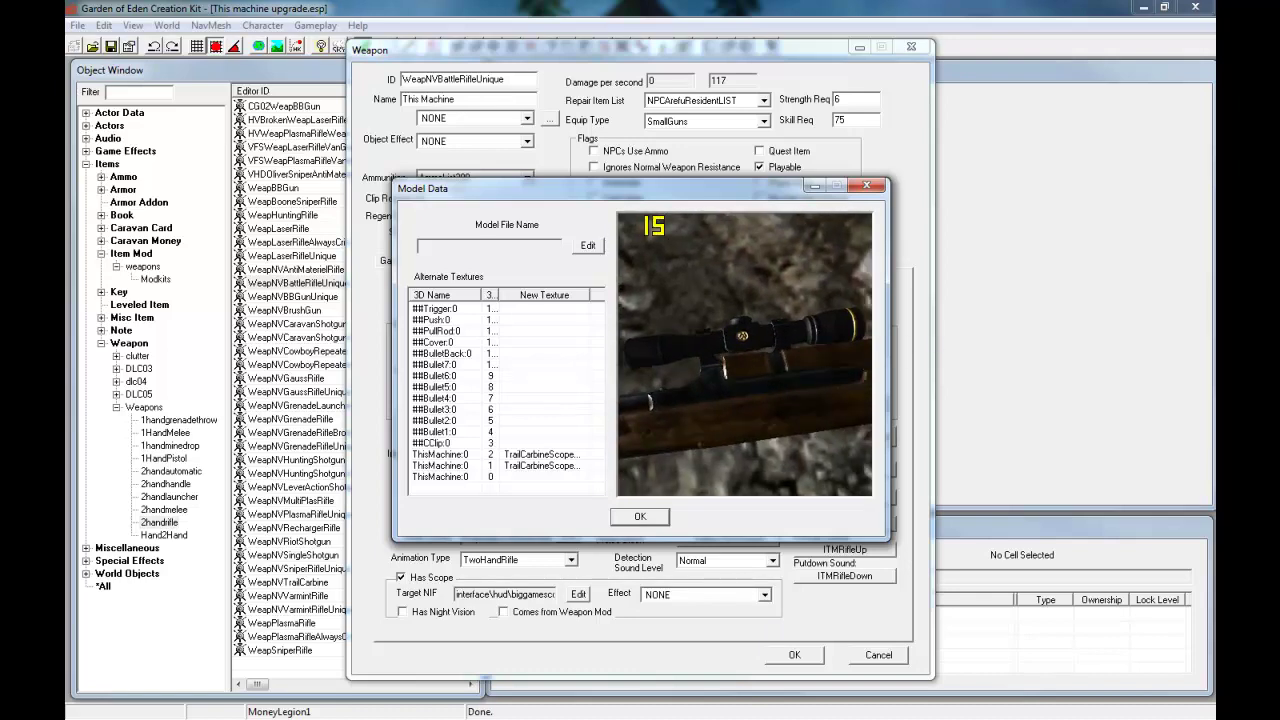
Step: Check for Cool Machine.nif and Cool Machine V2.nif in the meshes\weapons\2handrifle folder, then return to the model data
{"action": "left_click_drag", "start_coordinate": [1215, 90], "coordinate": [311, 90]}
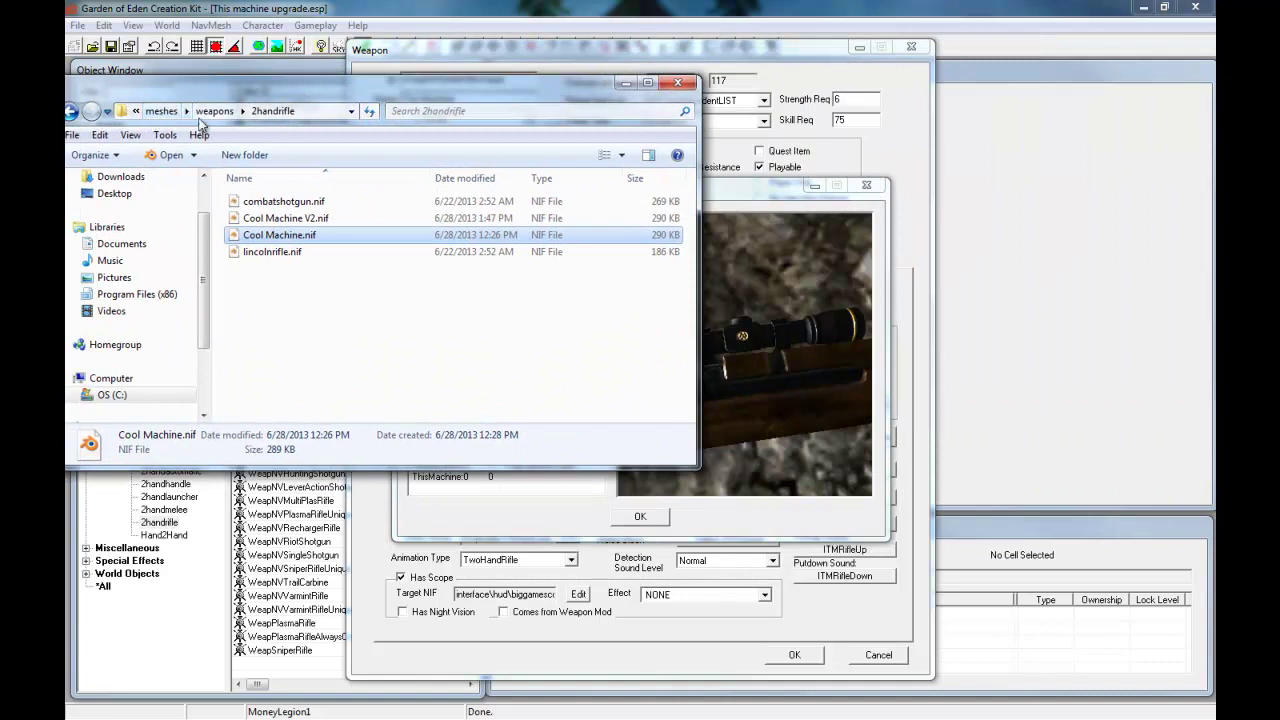
{"action": "left_click", "coordinate": [409, 262]}
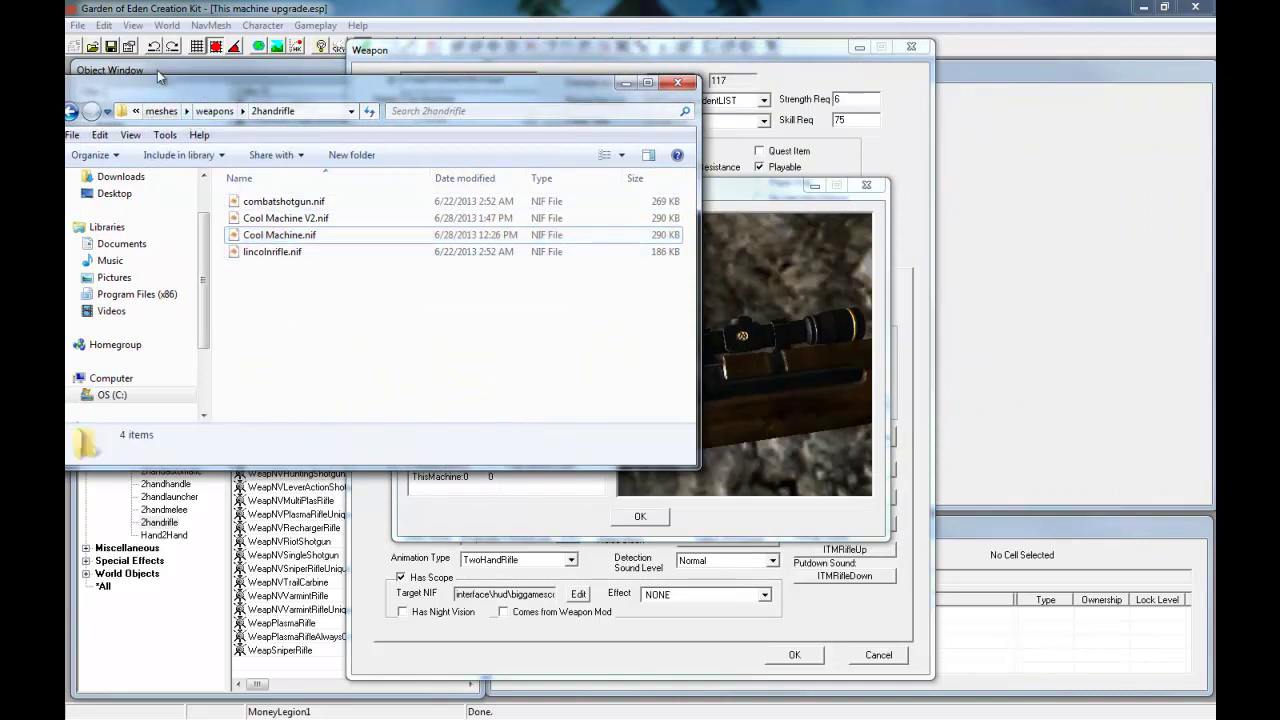
{"action": "left_click", "coordinate": [352, 231]}
{"action": "left_click", "coordinate": [348, 221]}
{"action": "left_click", "coordinate": [344, 235]}
{"action": "left_click", "coordinate": [330, 222]}
{"action": "left_click", "coordinate": [333, 230]}
{"action": "left_click", "coordinate": [355, 222]}
{"action": "left_click_drag", "start_coordinate": [422, 84], "coordinate": [1010, 137]}
{"action": "left_click", "coordinate": [512, 228]}
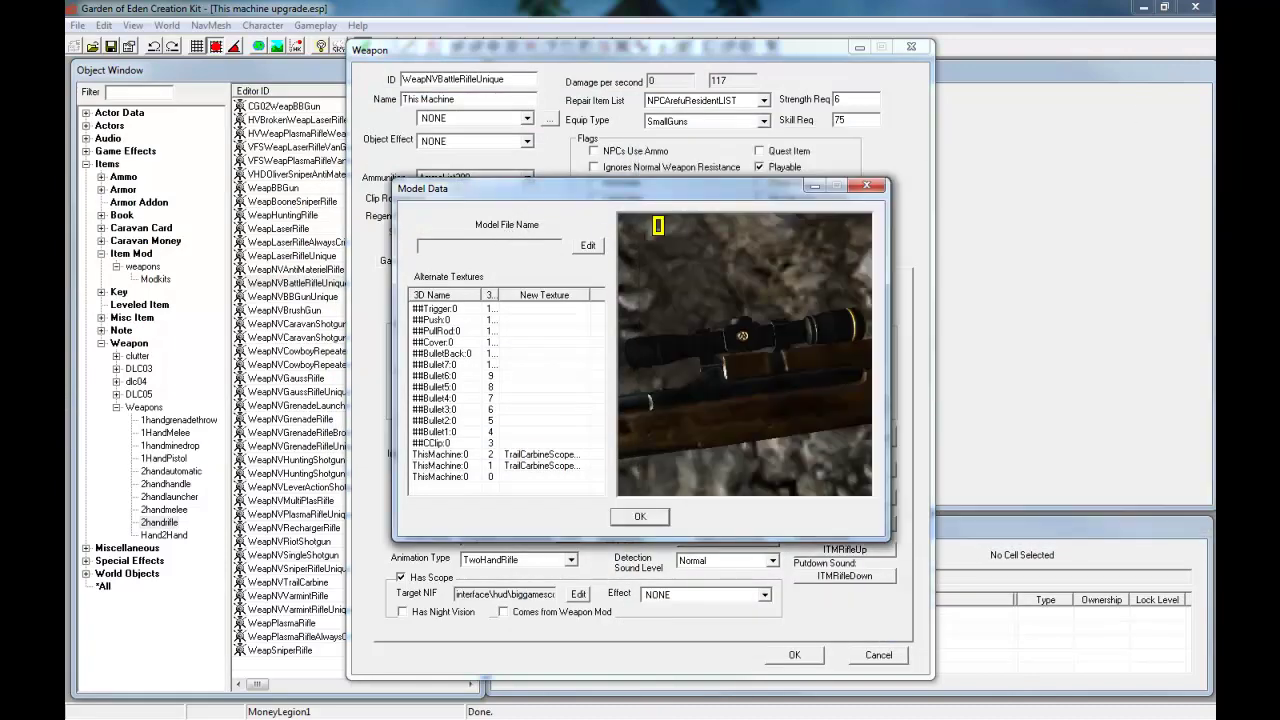
Step: Review the alternate textures assigned to ThisMachine:0 entries 1 and 2 and close the model data
{"action": "left_click", "coordinate": [541, 443]}
{"action": "left_click", "coordinate": [549, 456]}
{"action": "left_click", "coordinate": [552, 464]}
{"action": "left_click", "coordinate": [555, 445]}
{"action": "left_click", "coordinate": [563, 466]}
{"action": "left_click", "coordinate": [561, 457]}
{"action": "left_click", "coordinate": [668, 488]}
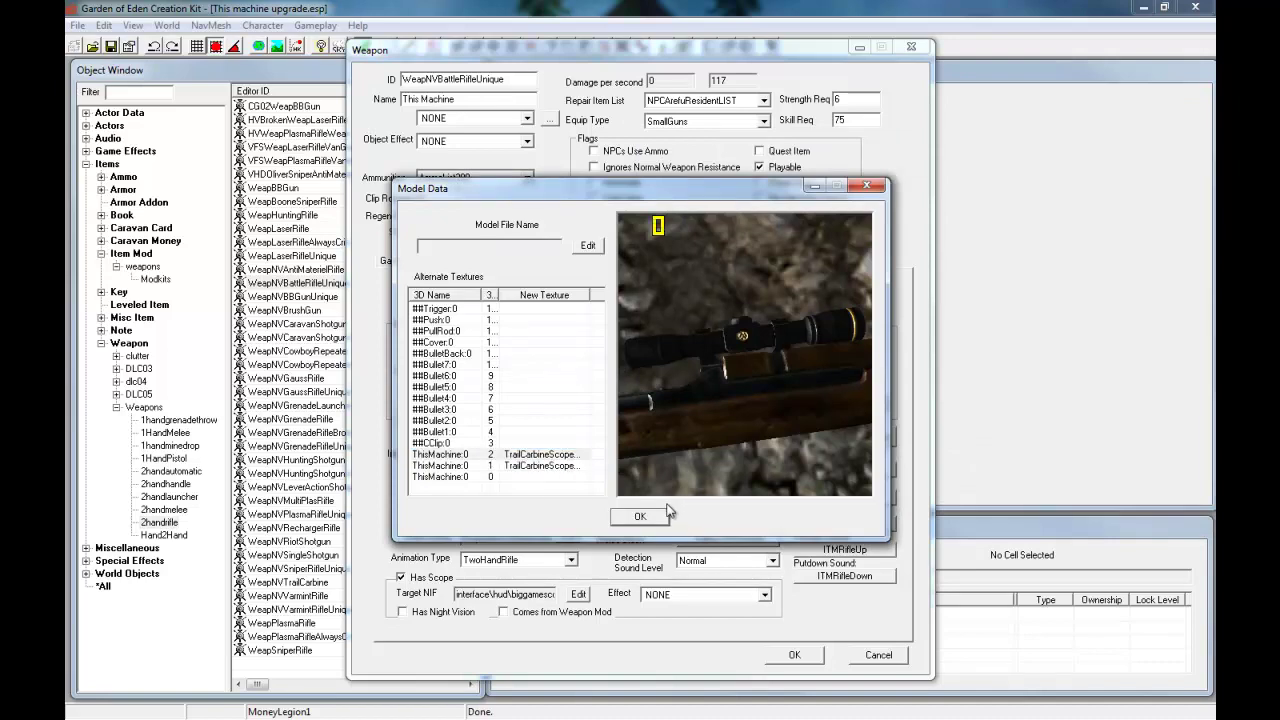
{"action": "left_click", "coordinate": [656, 515]}
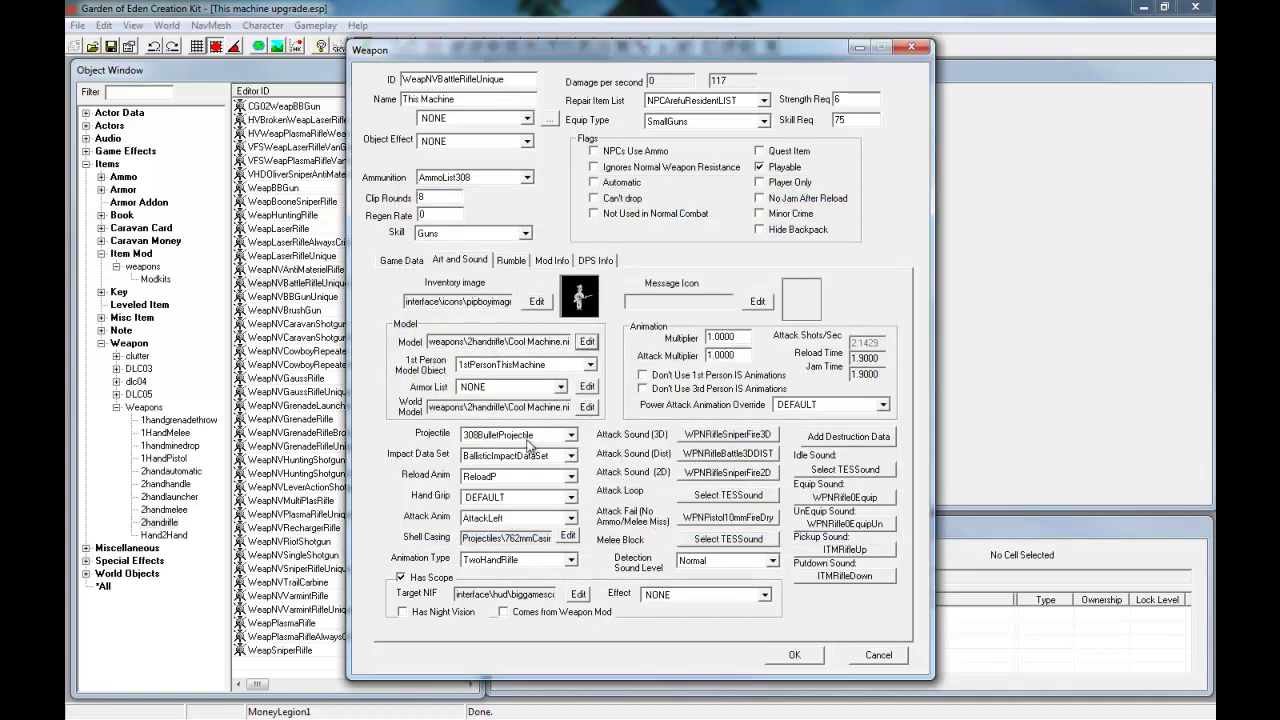
Step: Turn the weapon's Has Scope option off and on again, and choose biggamescope.nif from the hud folder as its target NIF
{"action": "left_click", "coordinate": [423, 577]}
{"action": "left_click", "coordinate": [423, 577]}
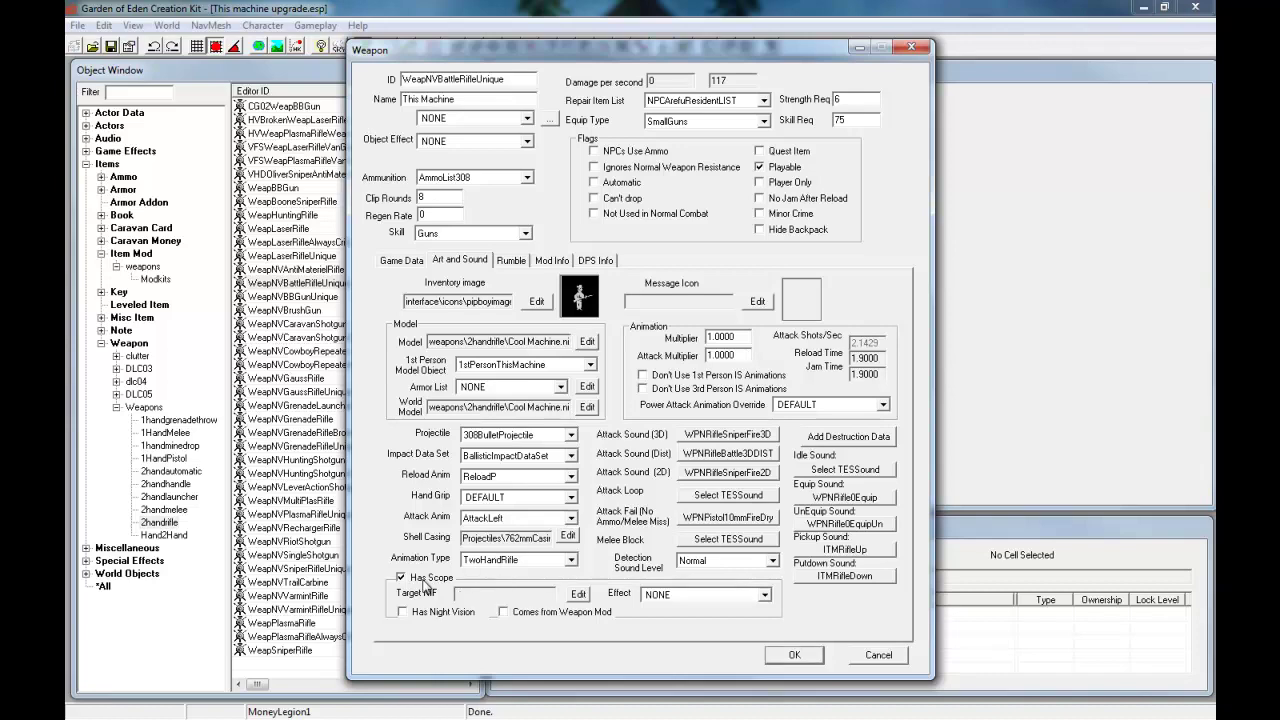
{"action": "left_click", "coordinate": [578, 594]}
{"action": "left_click", "coordinate": [505, 158]}
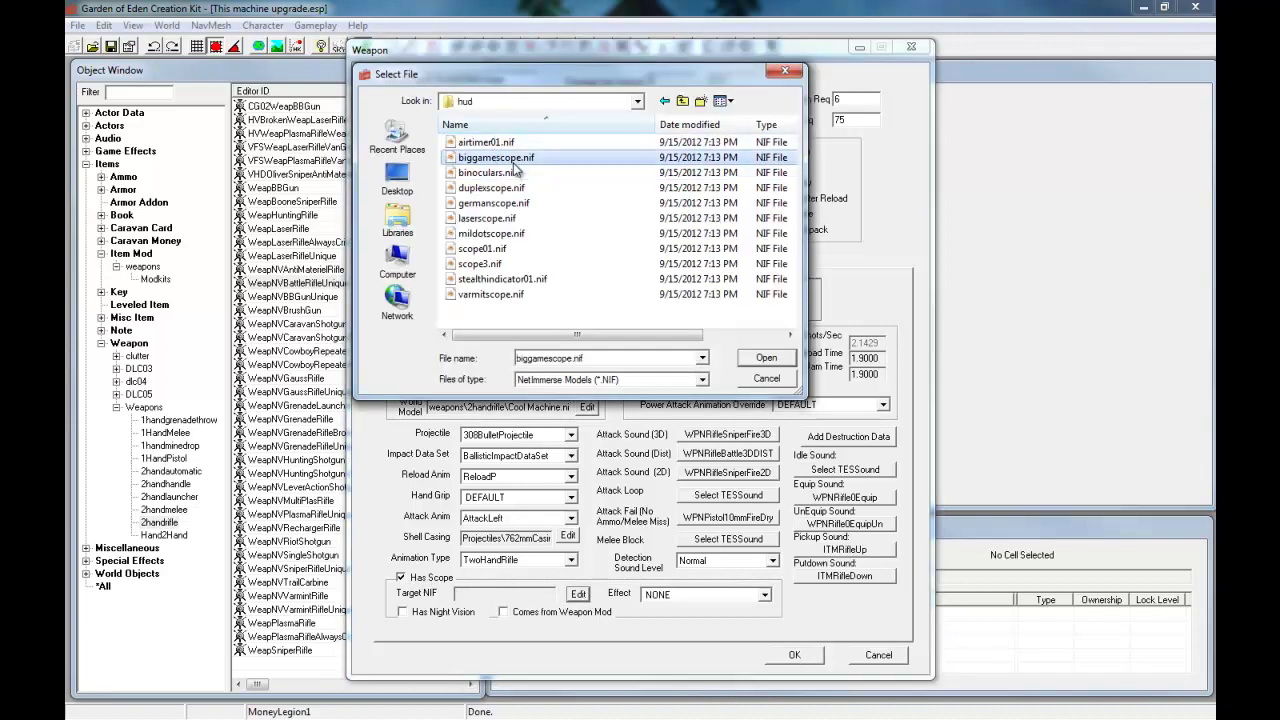
{"action": "double_click", "coordinate": [513, 162]}
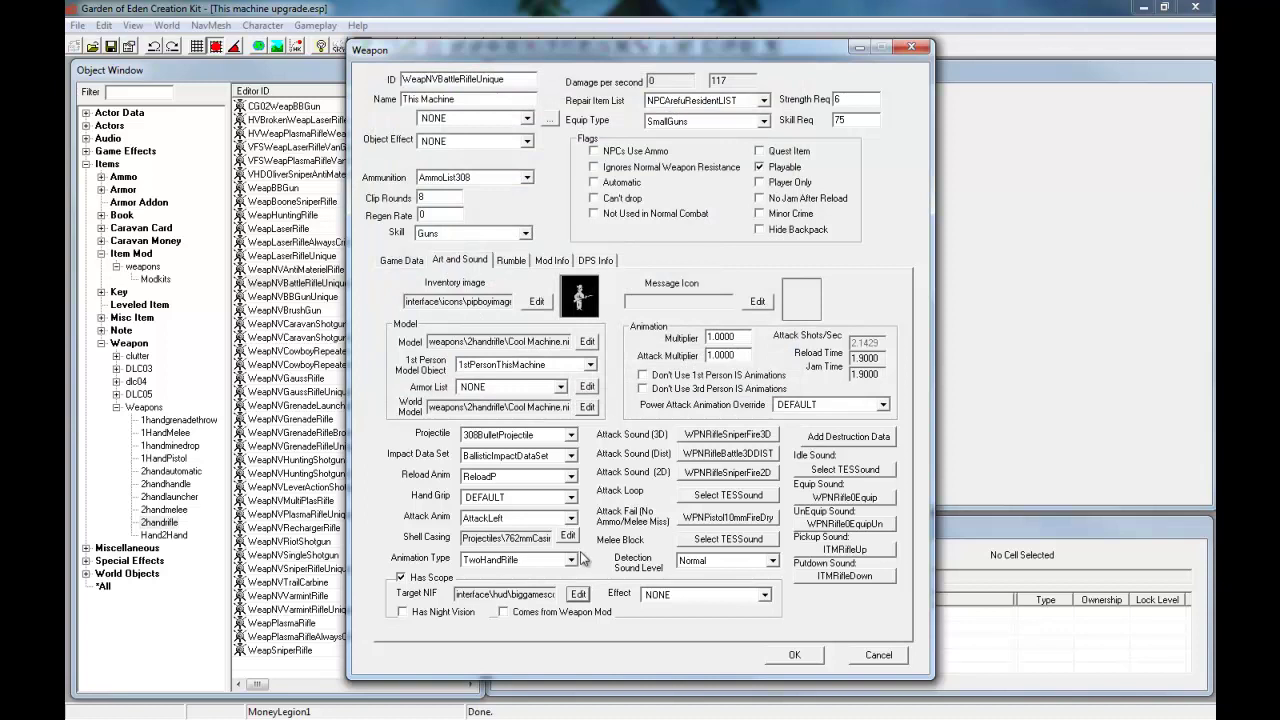
Step: Check the full biggamescope.nif path set as the scope's target NIF and save the weapon's settings
{"action": "left_click_drag", "start_coordinate": [540, 595], "coordinate": [398, 597]}
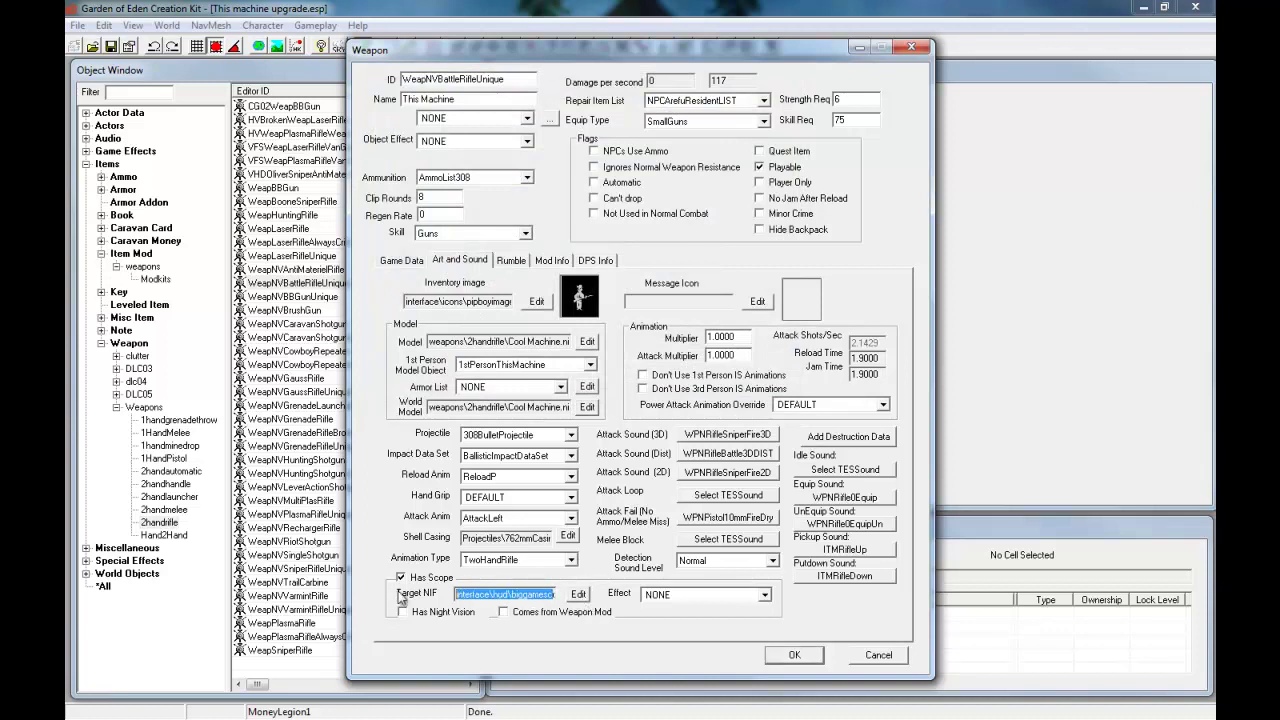
{"action": "left_click_drag", "start_coordinate": [490, 594], "coordinate": [562, 588]}
{"action": "left_click", "coordinate": [552, 595]}
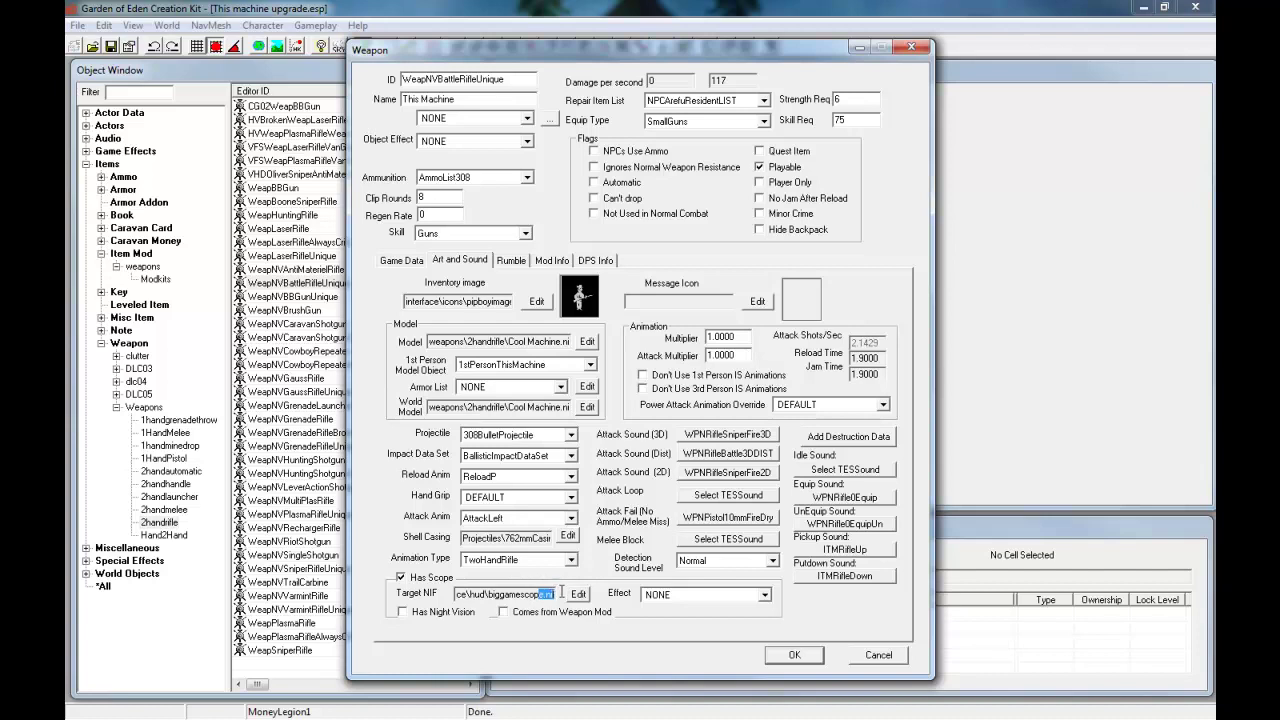
{"action": "left_click", "coordinate": [548, 594]}
{"action": "left_click", "coordinate": [793, 654]}
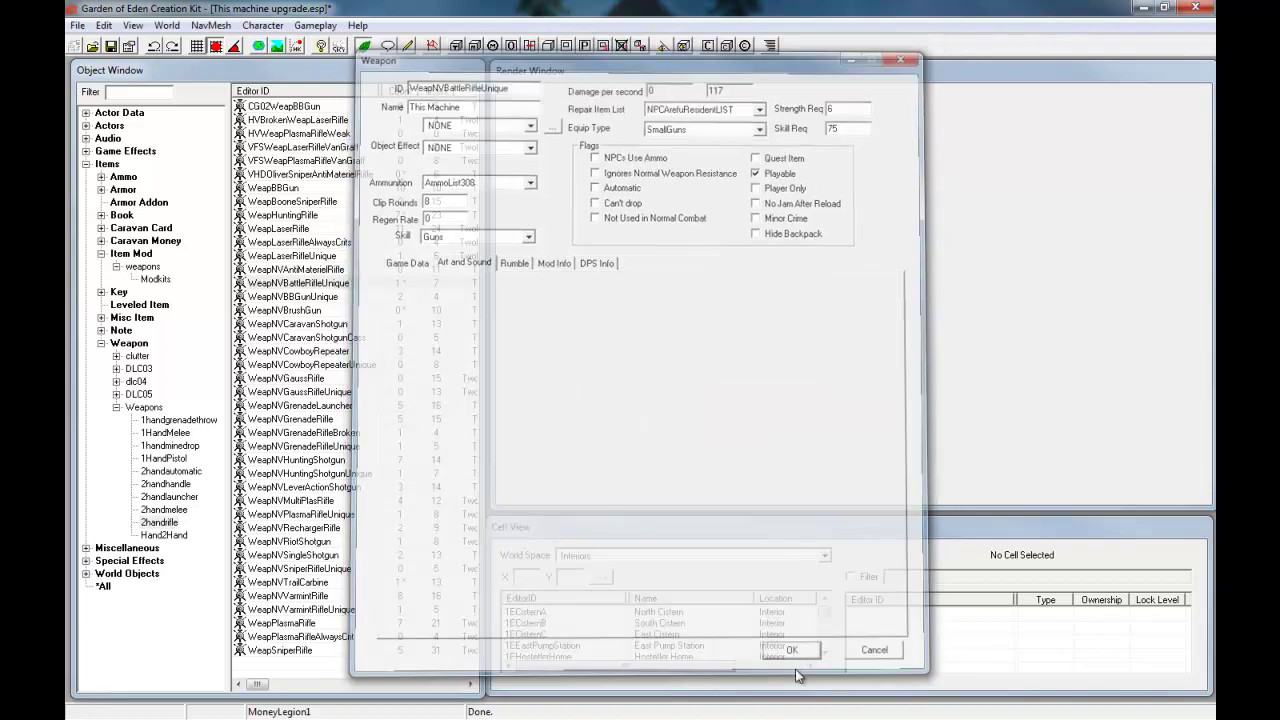
Step: Filter the Static world objects by "this" and open the 1stPersonThisMachine static for editing
{"action": "left_click", "coordinate": [101, 343]}
{"action": "left_click", "coordinate": [85, 164]}
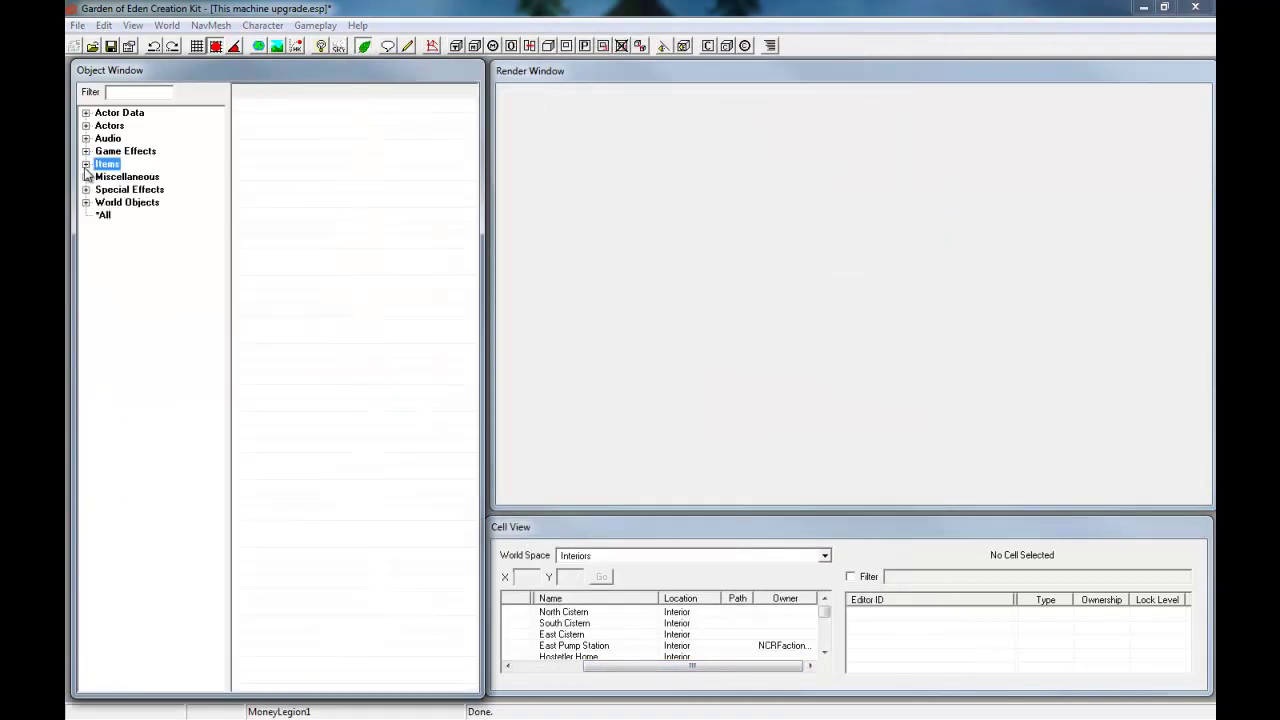
{"action": "left_click", "coordinate": [85, 202]}
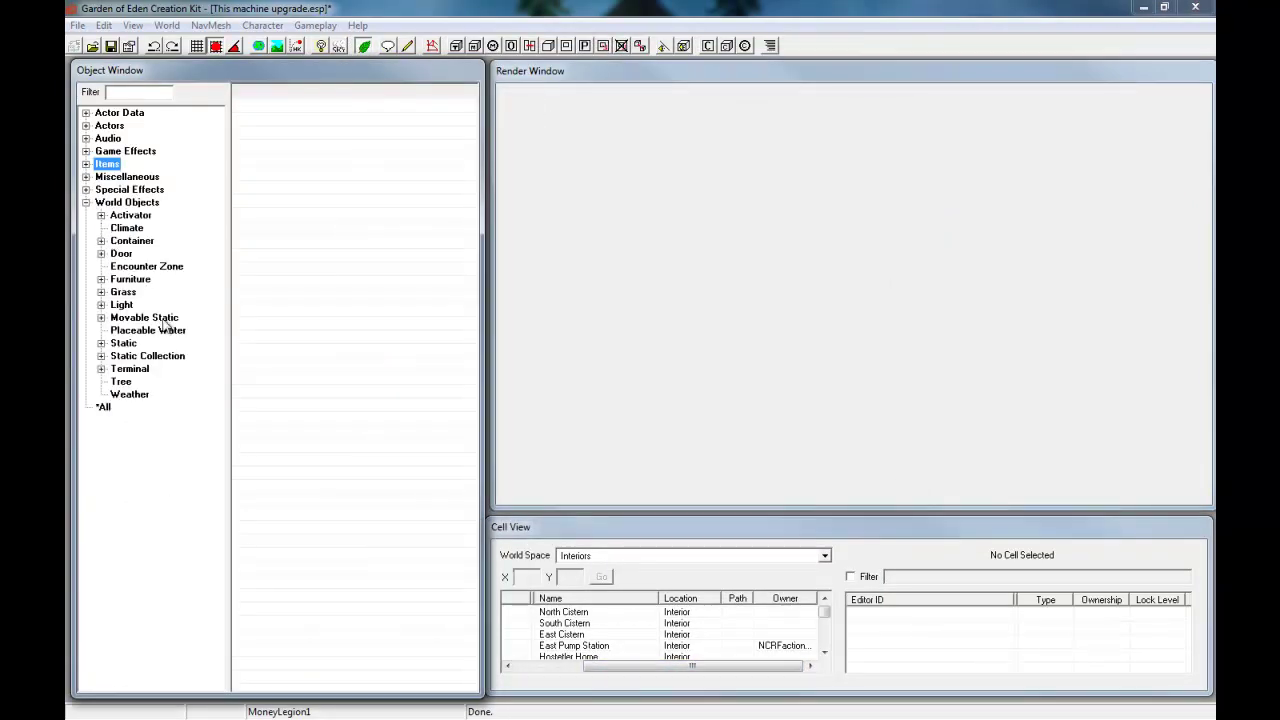
{"action": "left_click", "coordinate": [131, 343]}
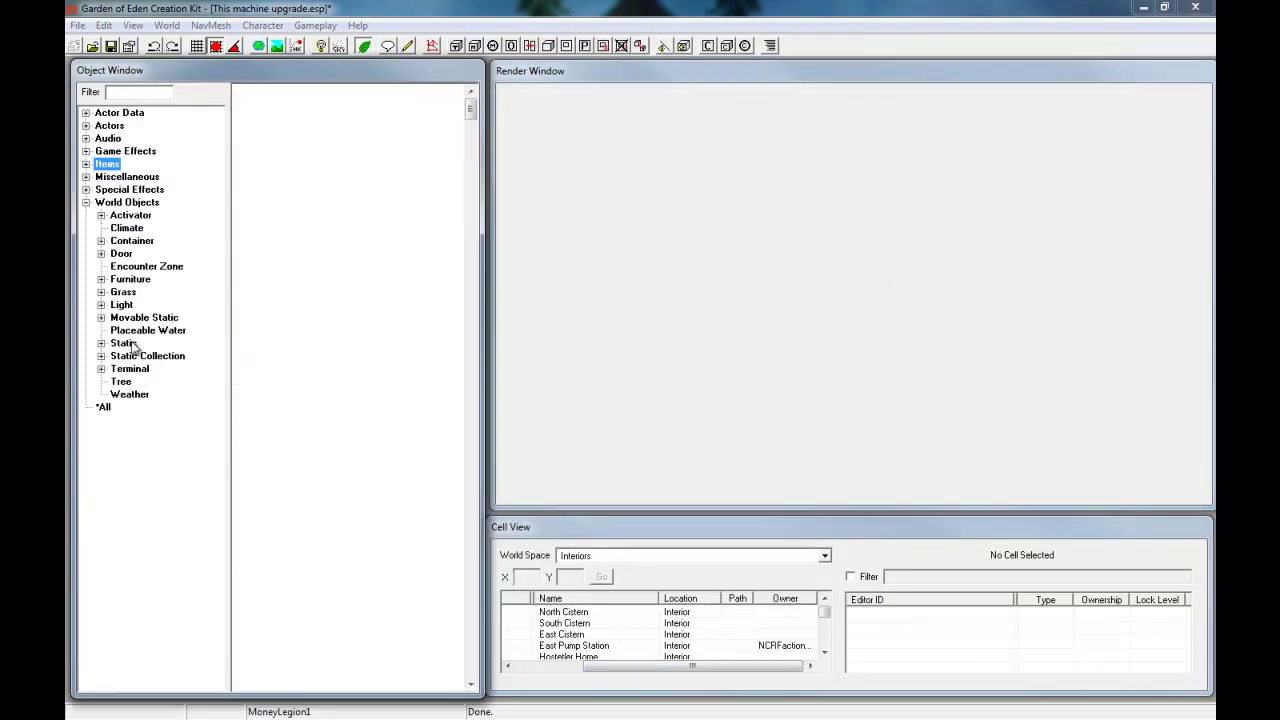
{"action": "left_click", "coordinate": [147, 97]}
{"action": "type", "text": "this"}
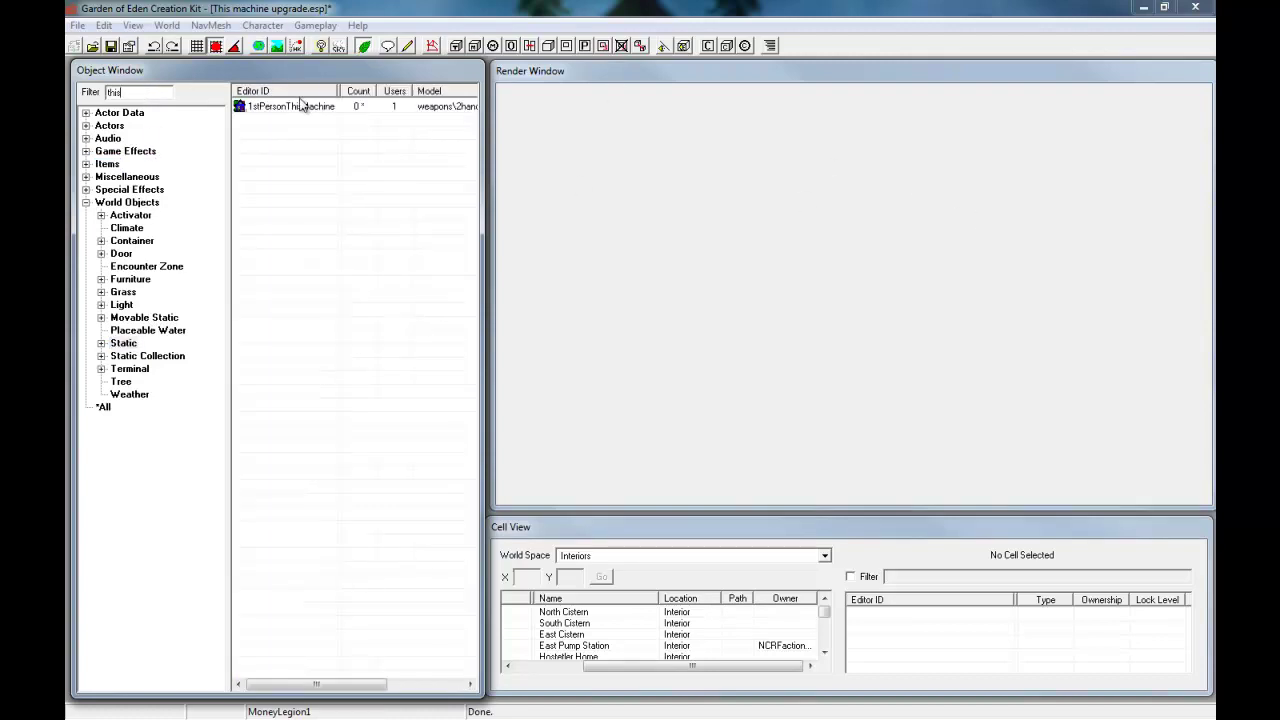
{"action": "double_click", "coordinate": [298, 106]}
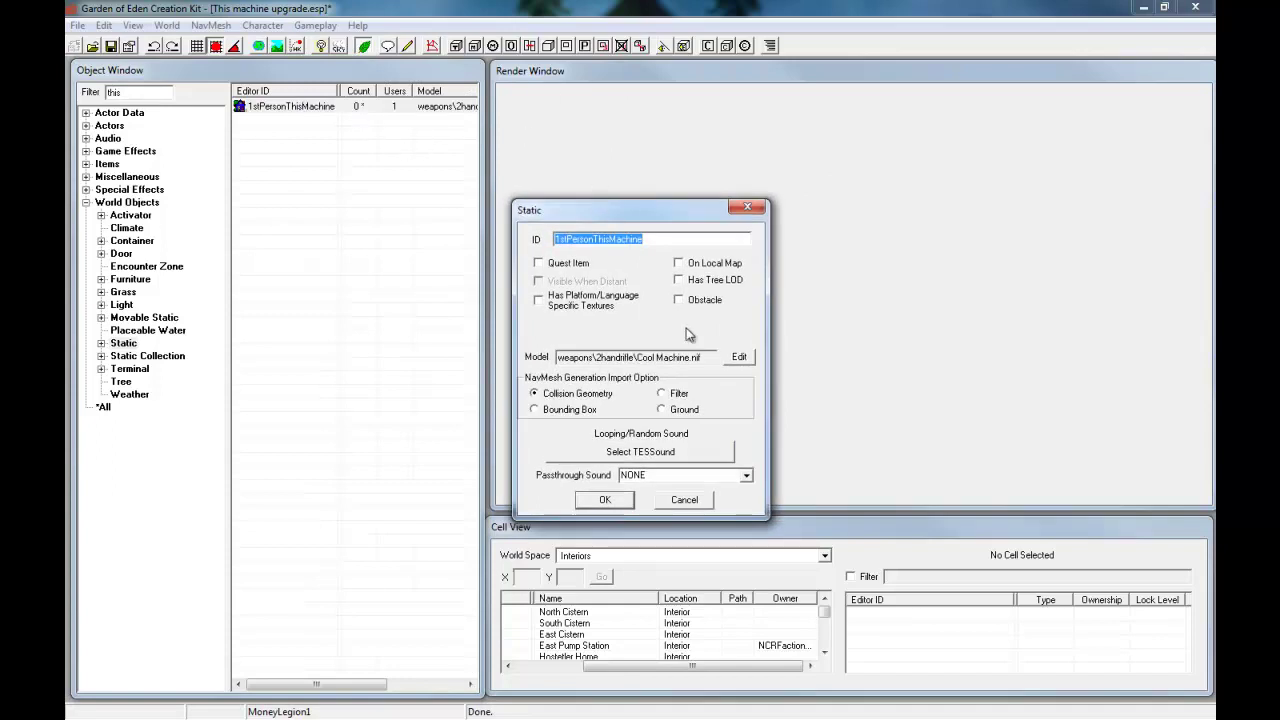
Step: Check the static's model path, open its model data and inspect the rifle and scope up close in the preview
{"action": "left_click", "coordinate": [698, 357]}
{"action": "left_click_drag", "start_coordinate": [705, 356], "coordinate": [549, 356]}
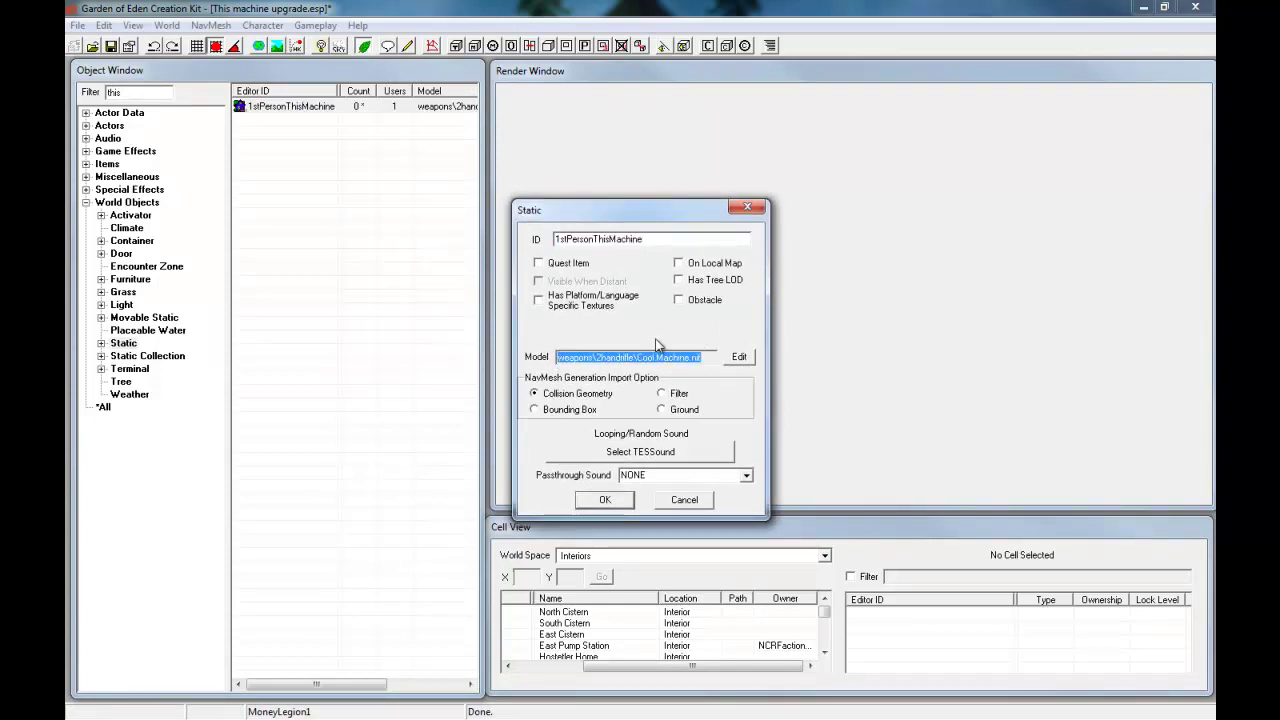
{"action": "left_click_drag", "start_coordinate": [709, 357], "coordinate": [545, 363]}
{"action": "left_click", "coordinate": [752, 355]}
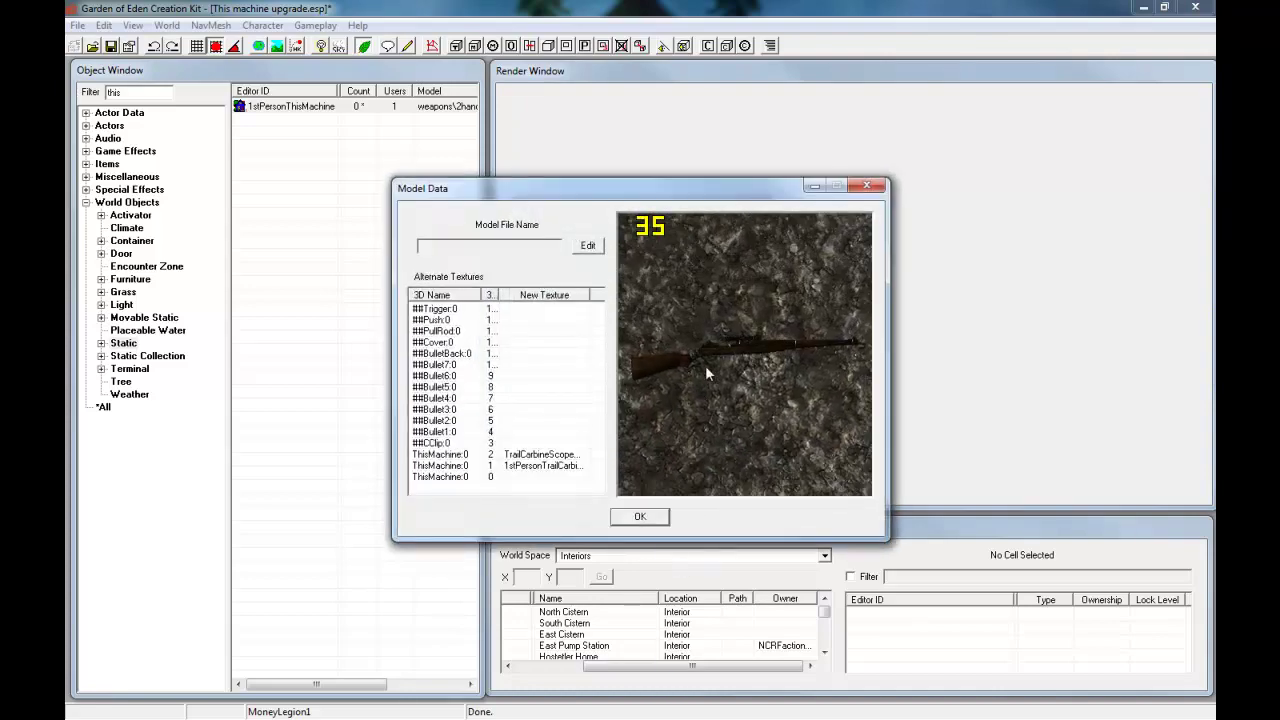
{"action": "scroll", "coordinate": [732, 256], "scroll_direction": "up", "scroll_amount": 8}
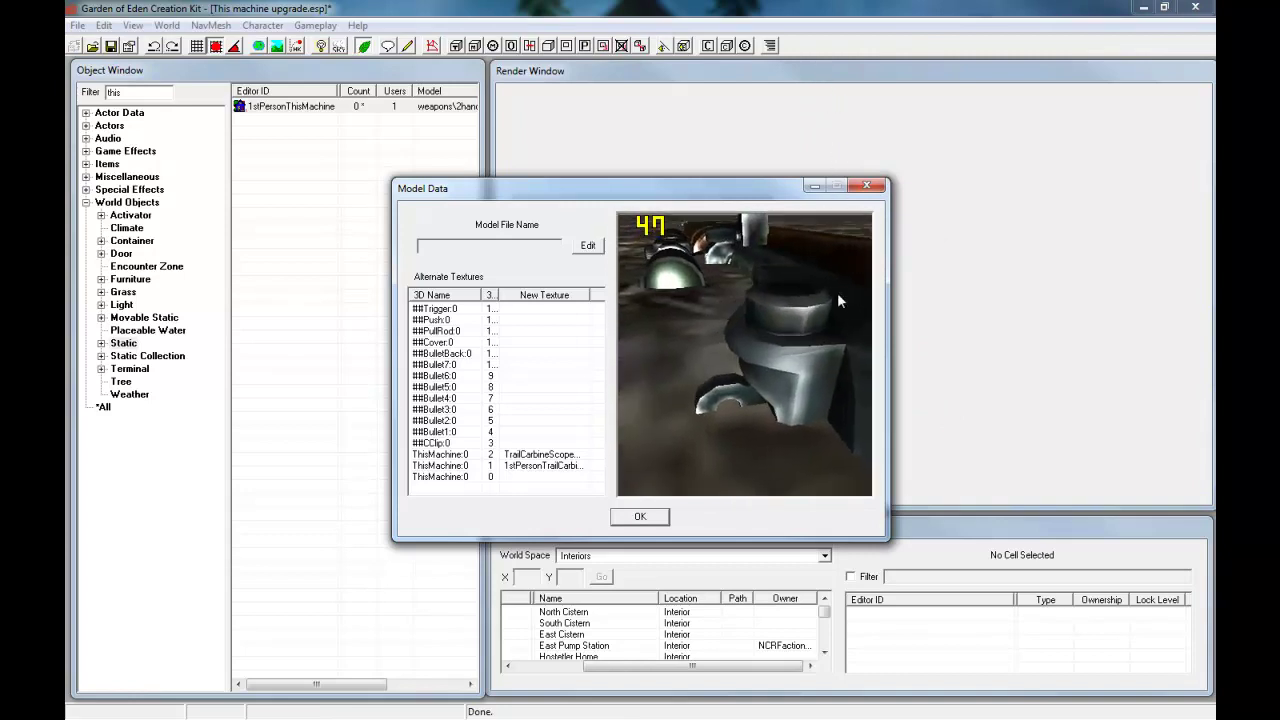
{"action": "scroll", "coordinate": [844, 309], "scroll_direction": "down", "scroll_amount": 5}
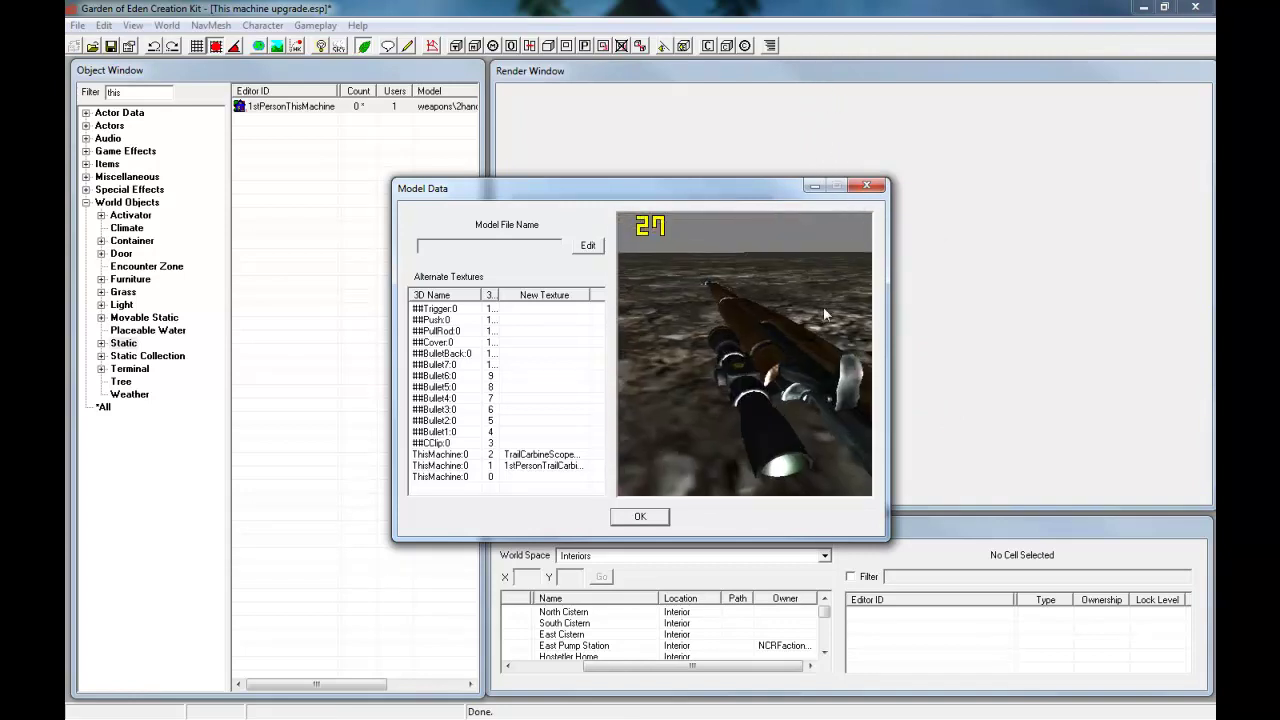